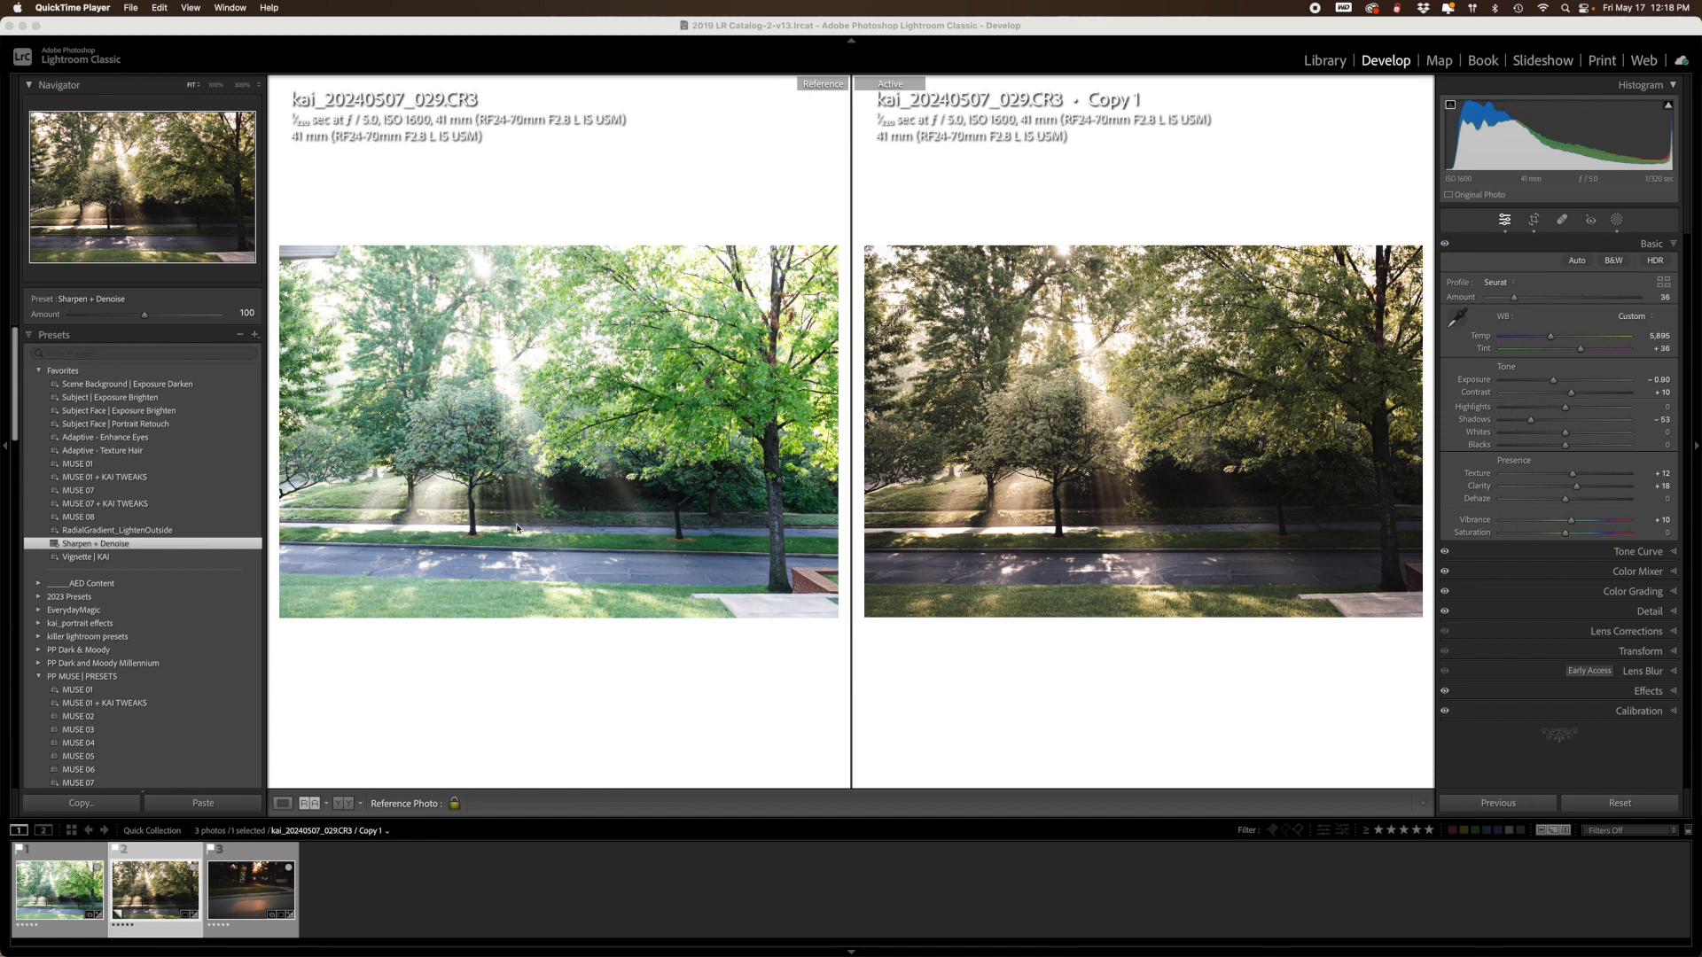
Show the unedited original photo alone and crop its top edge in slightly, keeping the original aspect ratio
click(151, 871)
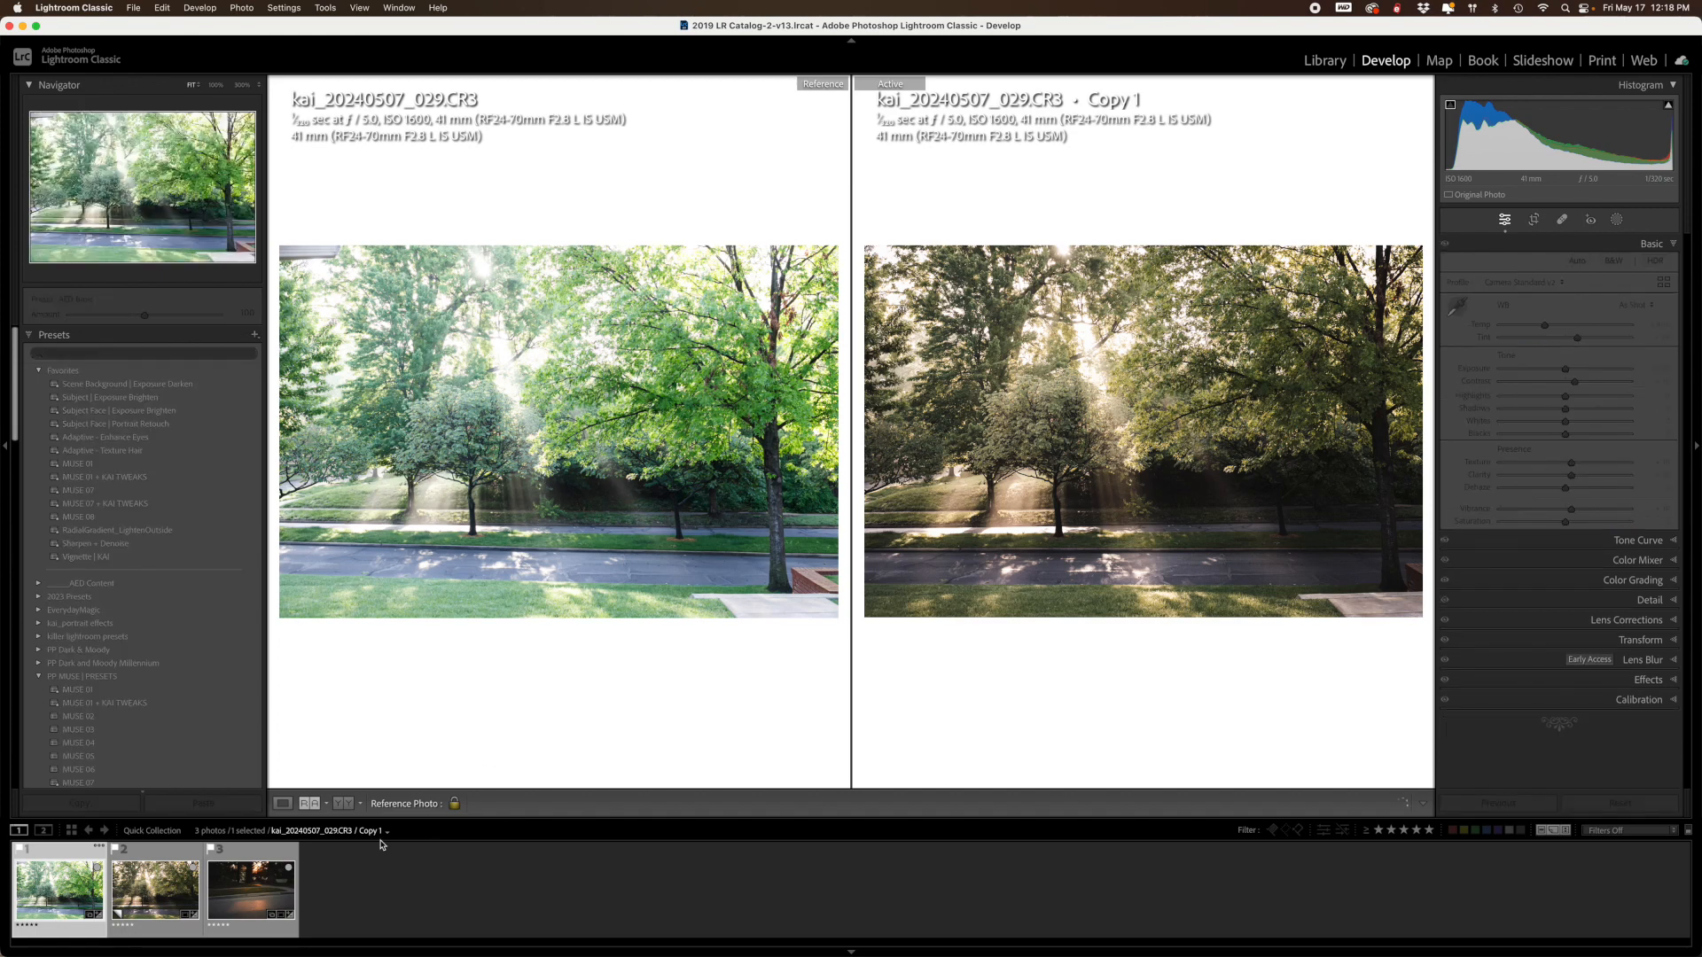
click(282, 803)
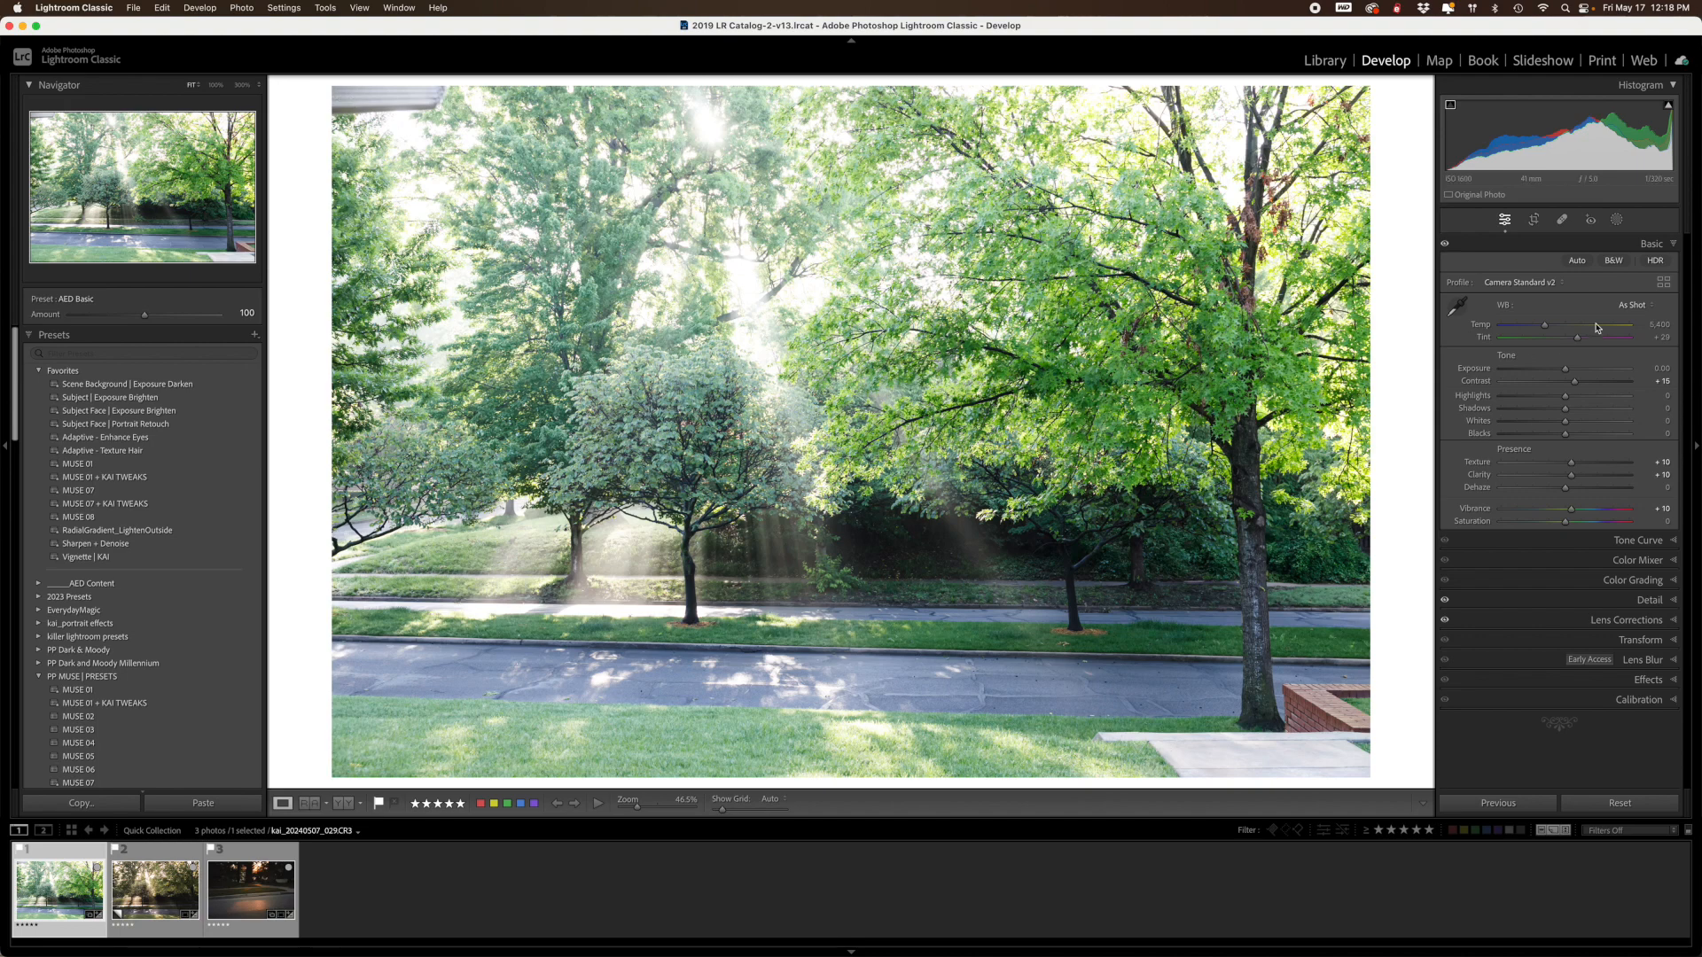
click(1535, 220)
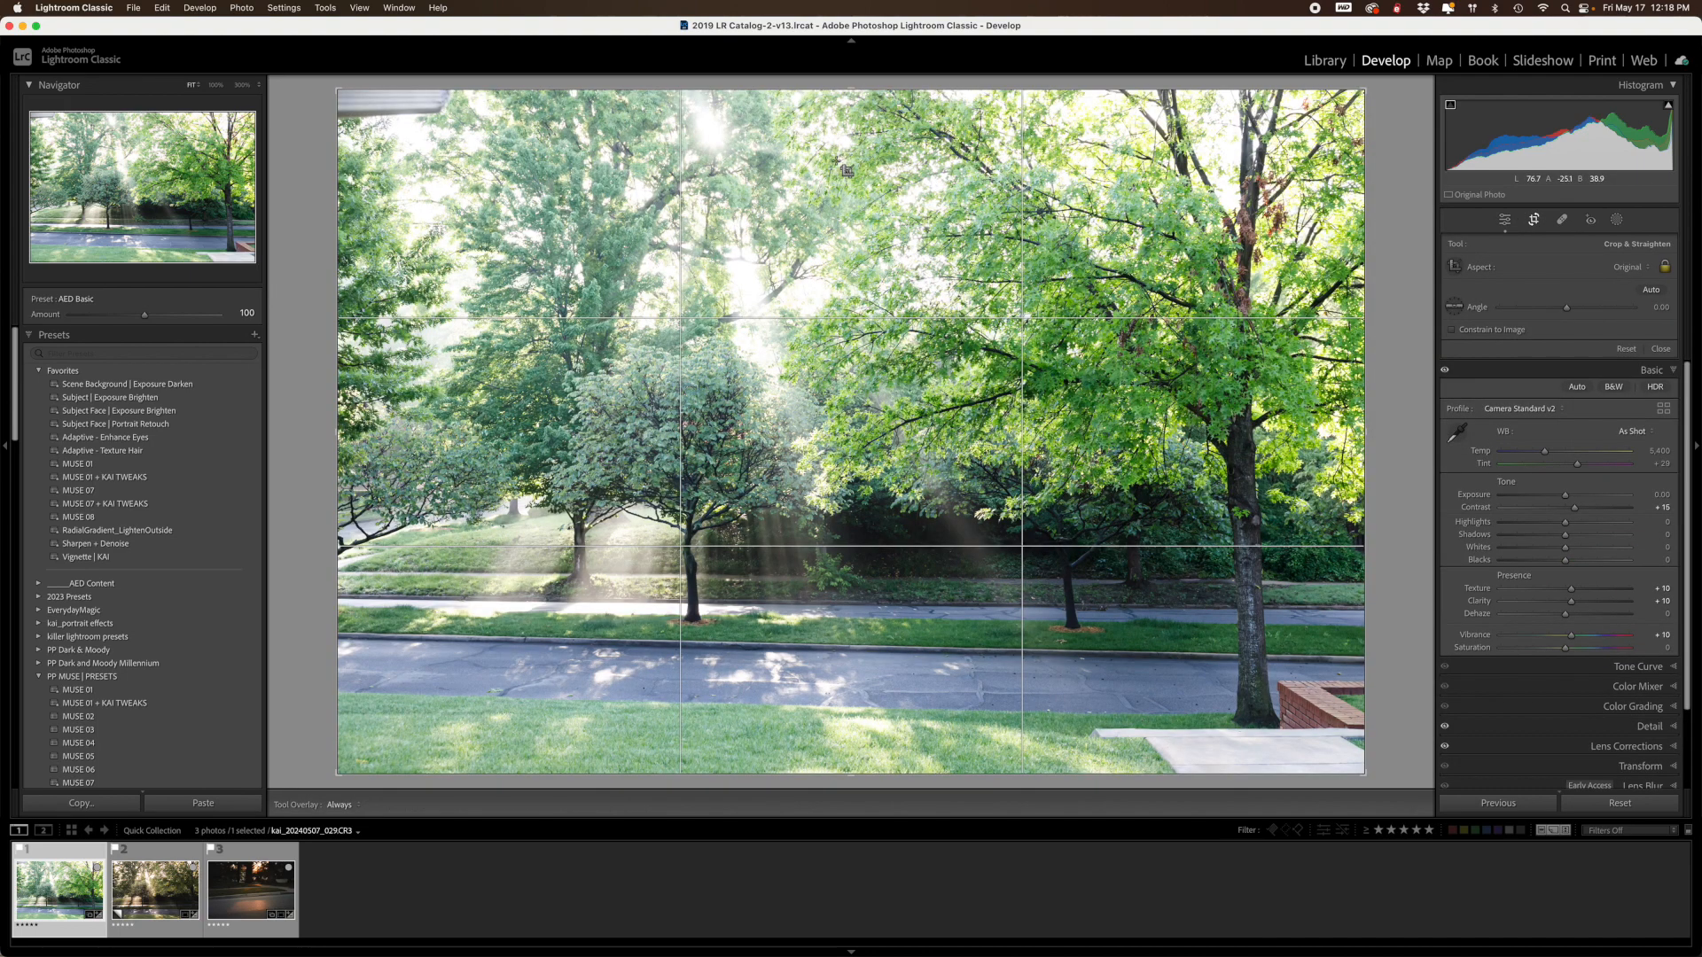
drag(849, 89, 848, 106)
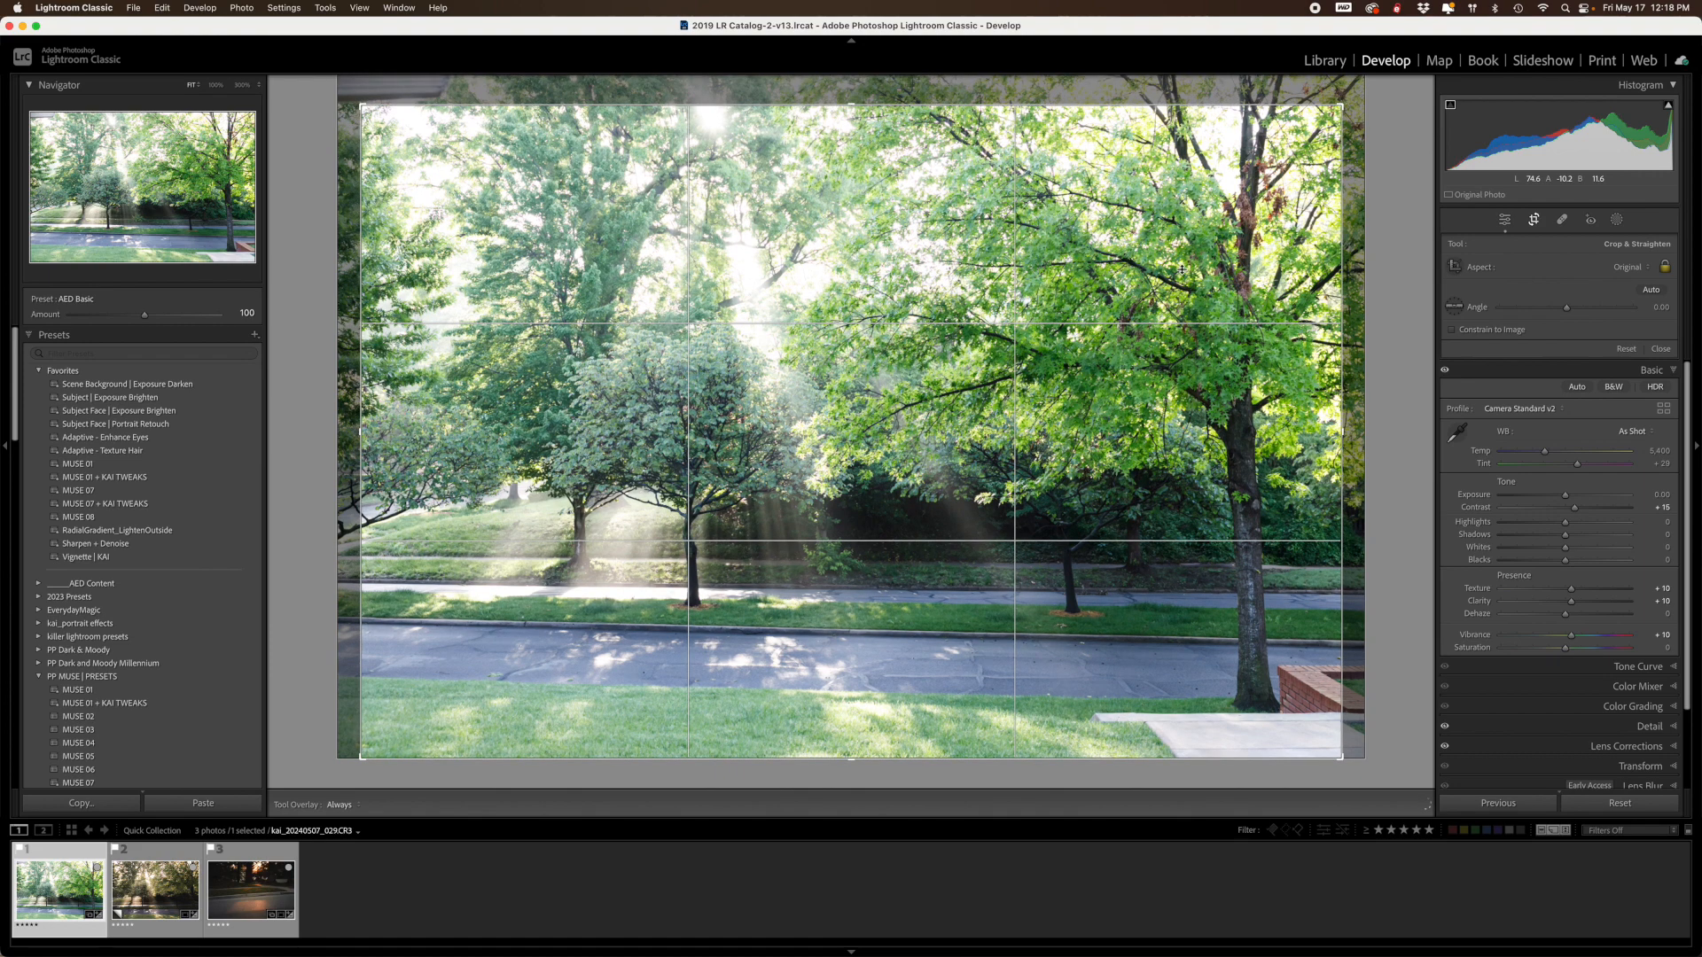
Straighten the photo's perspective with the Auto Upright transform
scroll(1629, 683, down, 2)
scroll(1629, 685, up, 1)
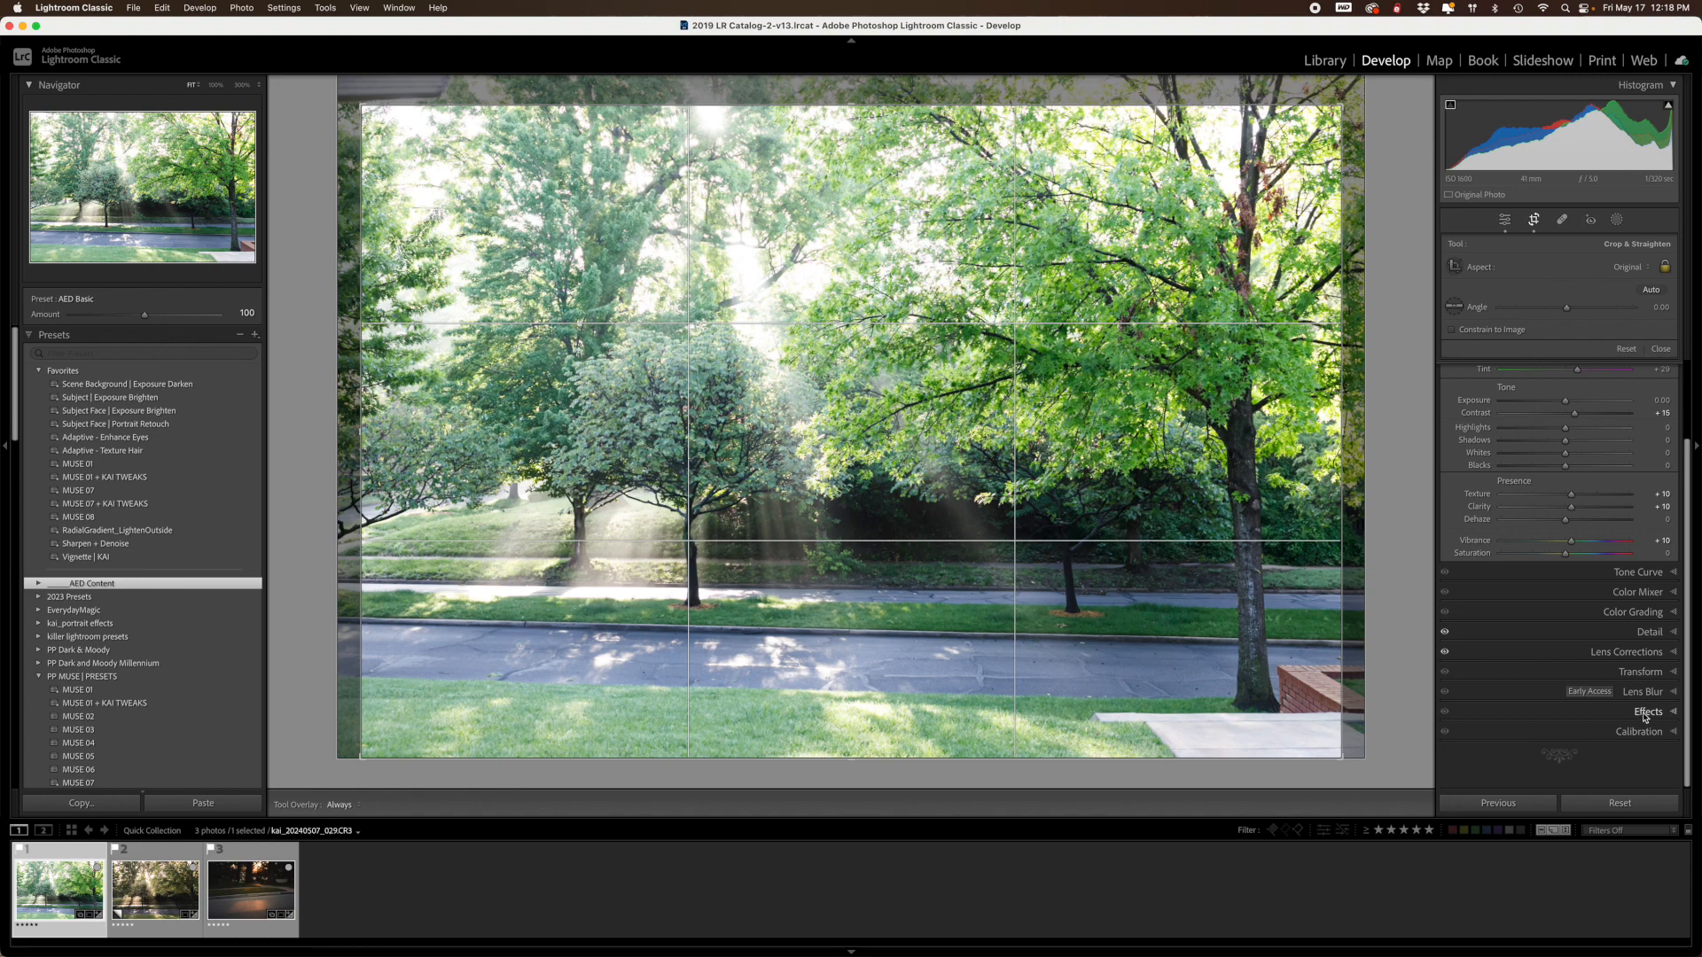
click(1640, 674)
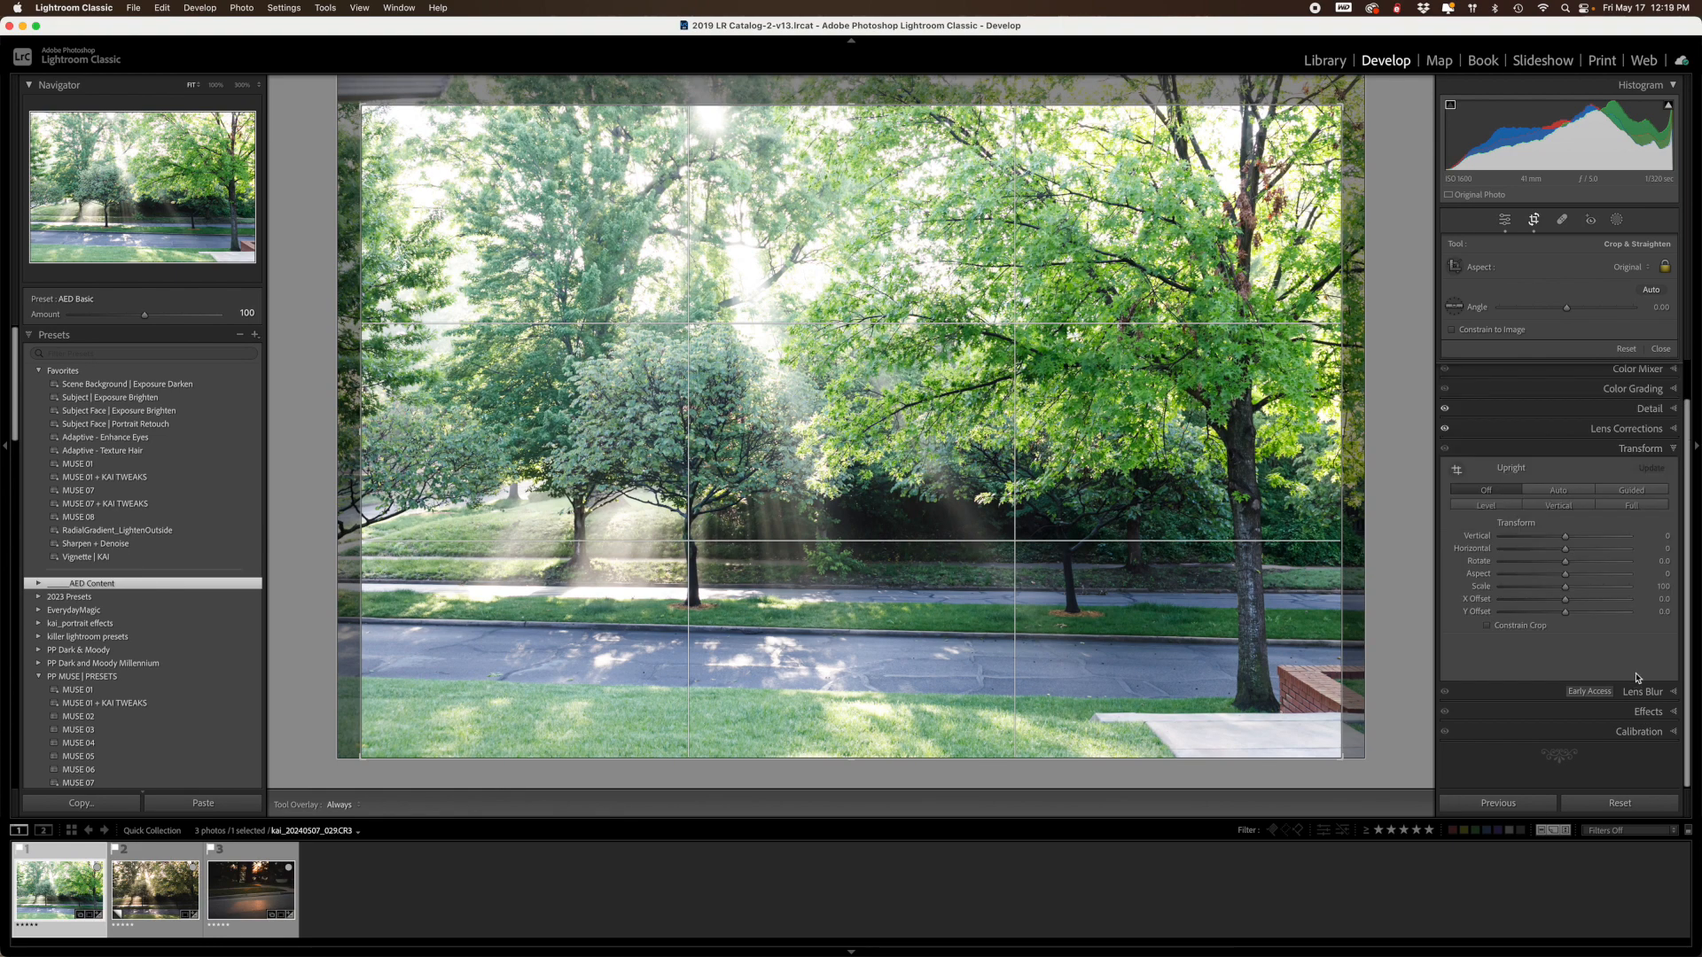
click(1558, 495)
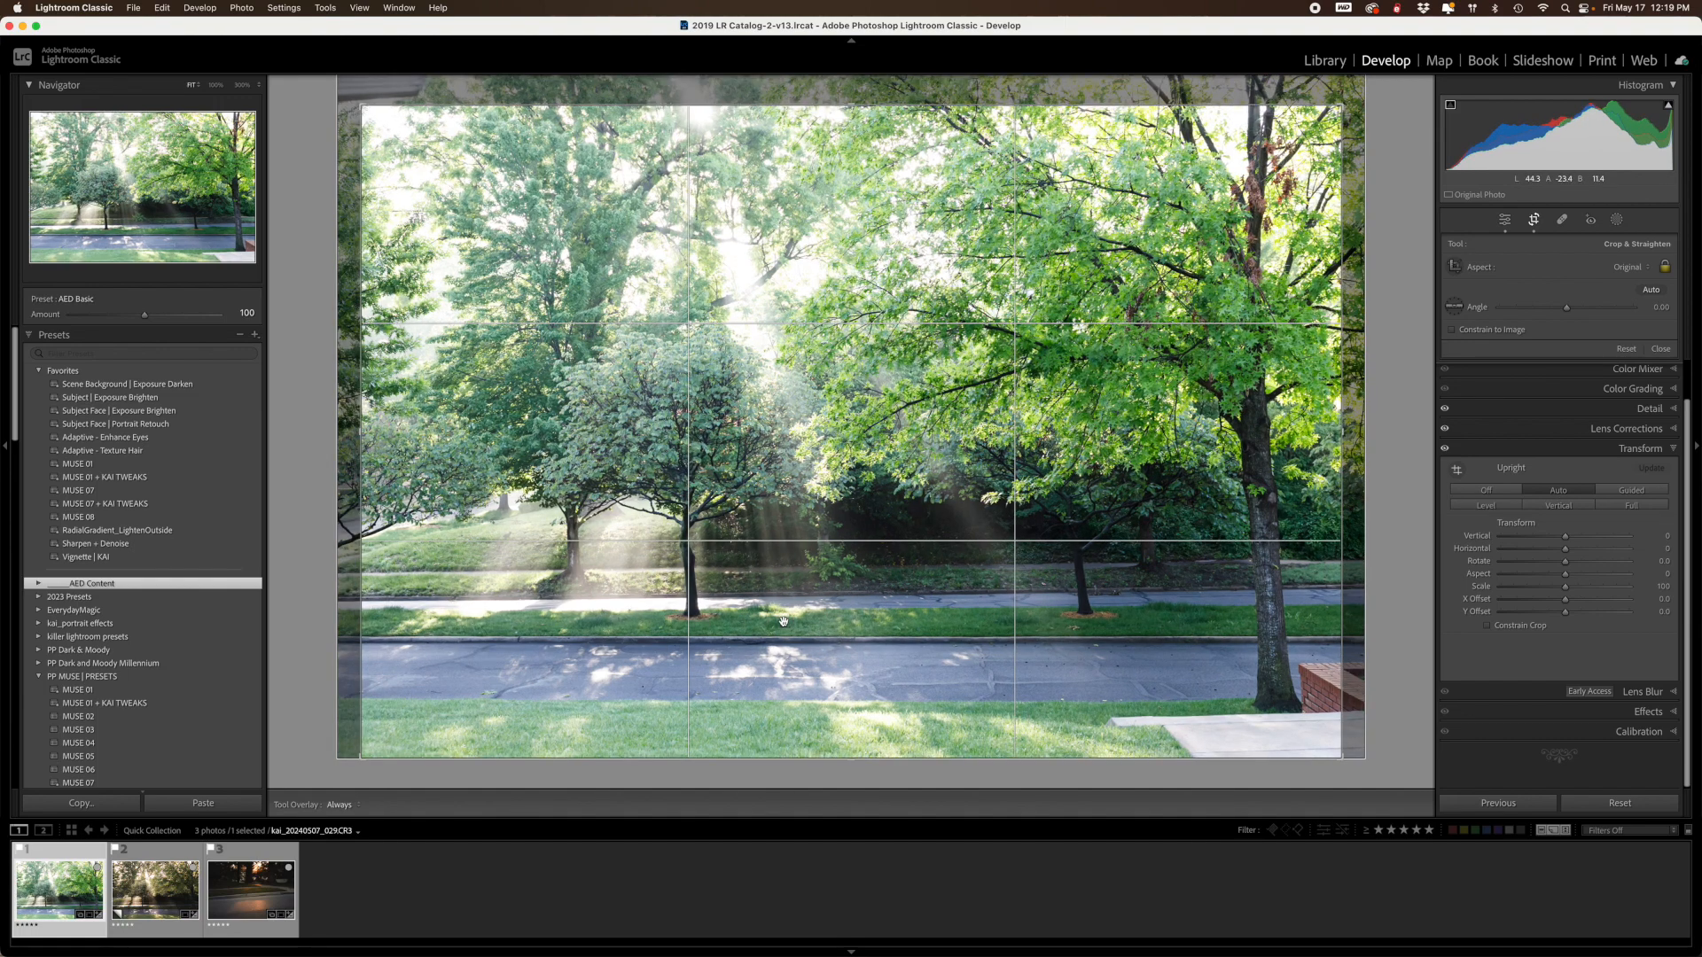
Shift the photo slightly to the right inside the crop frame, rotate it about 0.2 degrees and apply the crop
drag(753, 620, 776, 616)
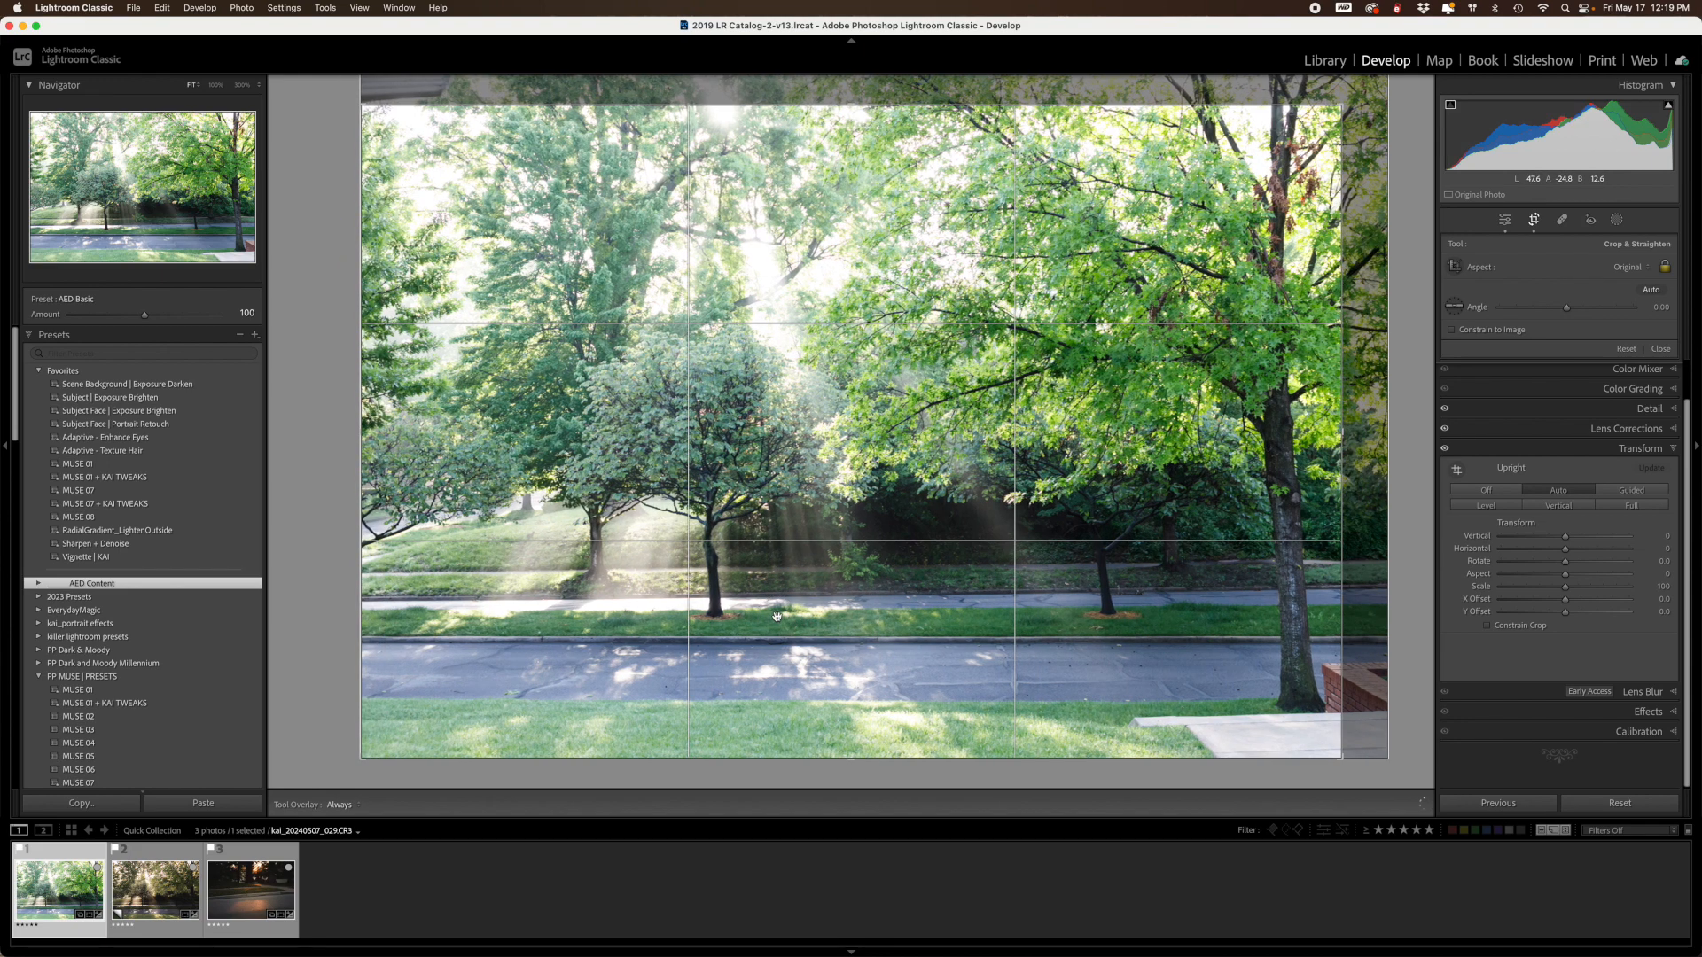
drag(1356, 105, 1356, 106)
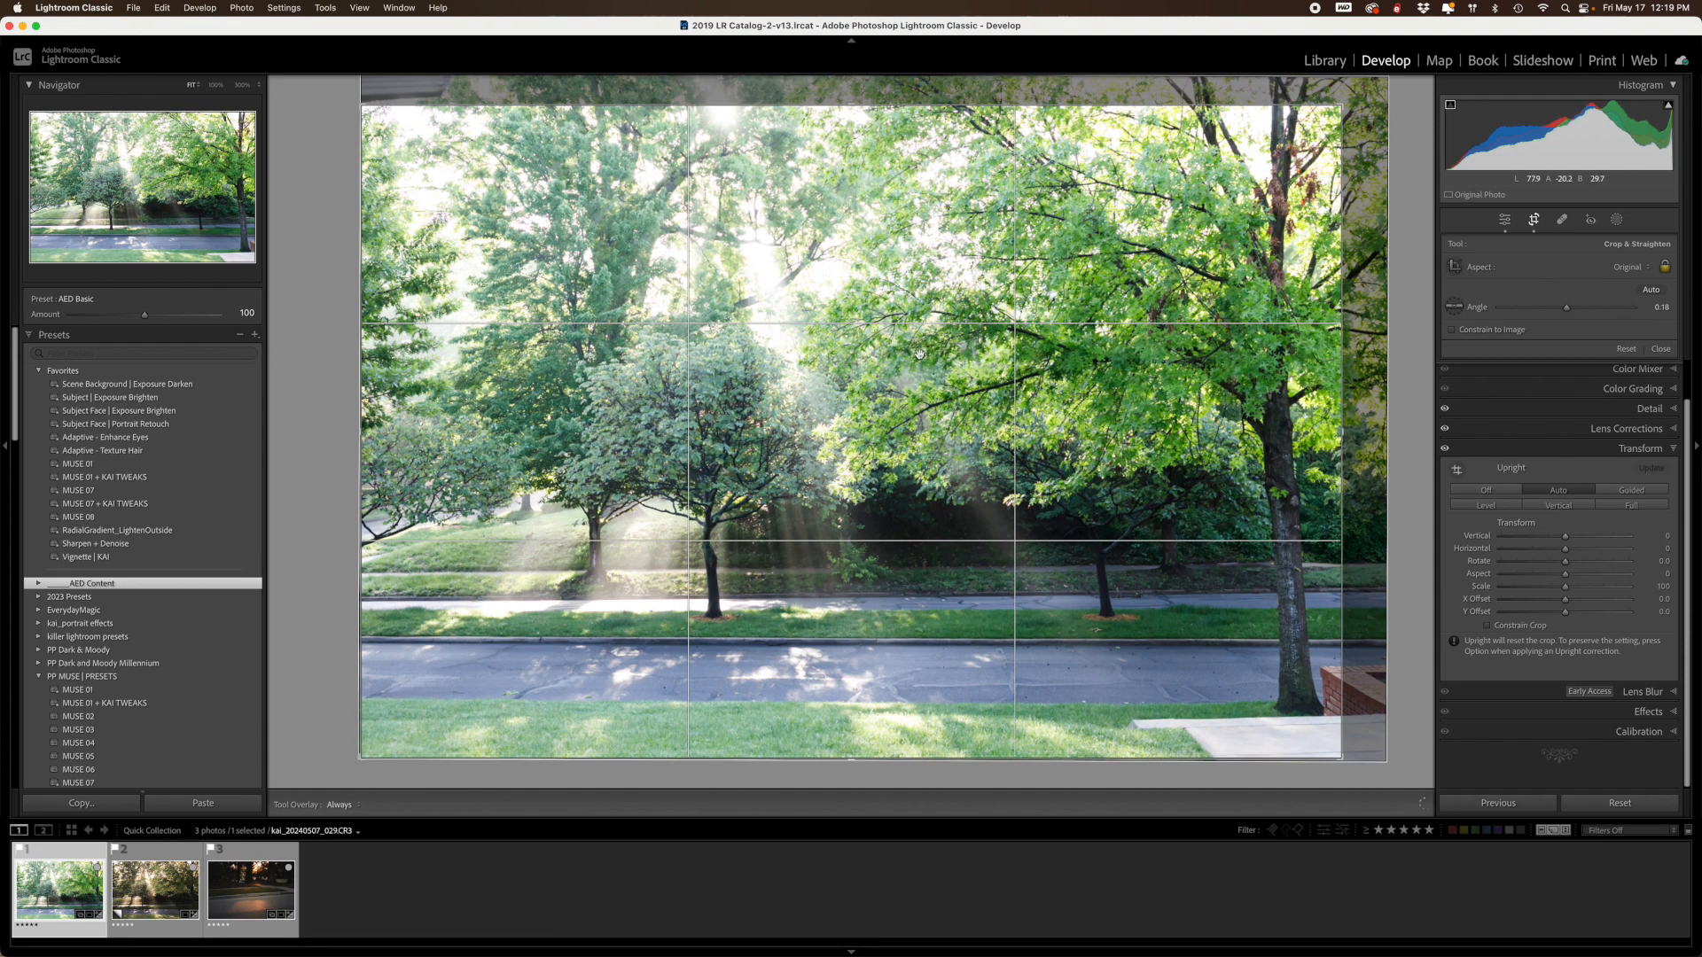
key(Return)
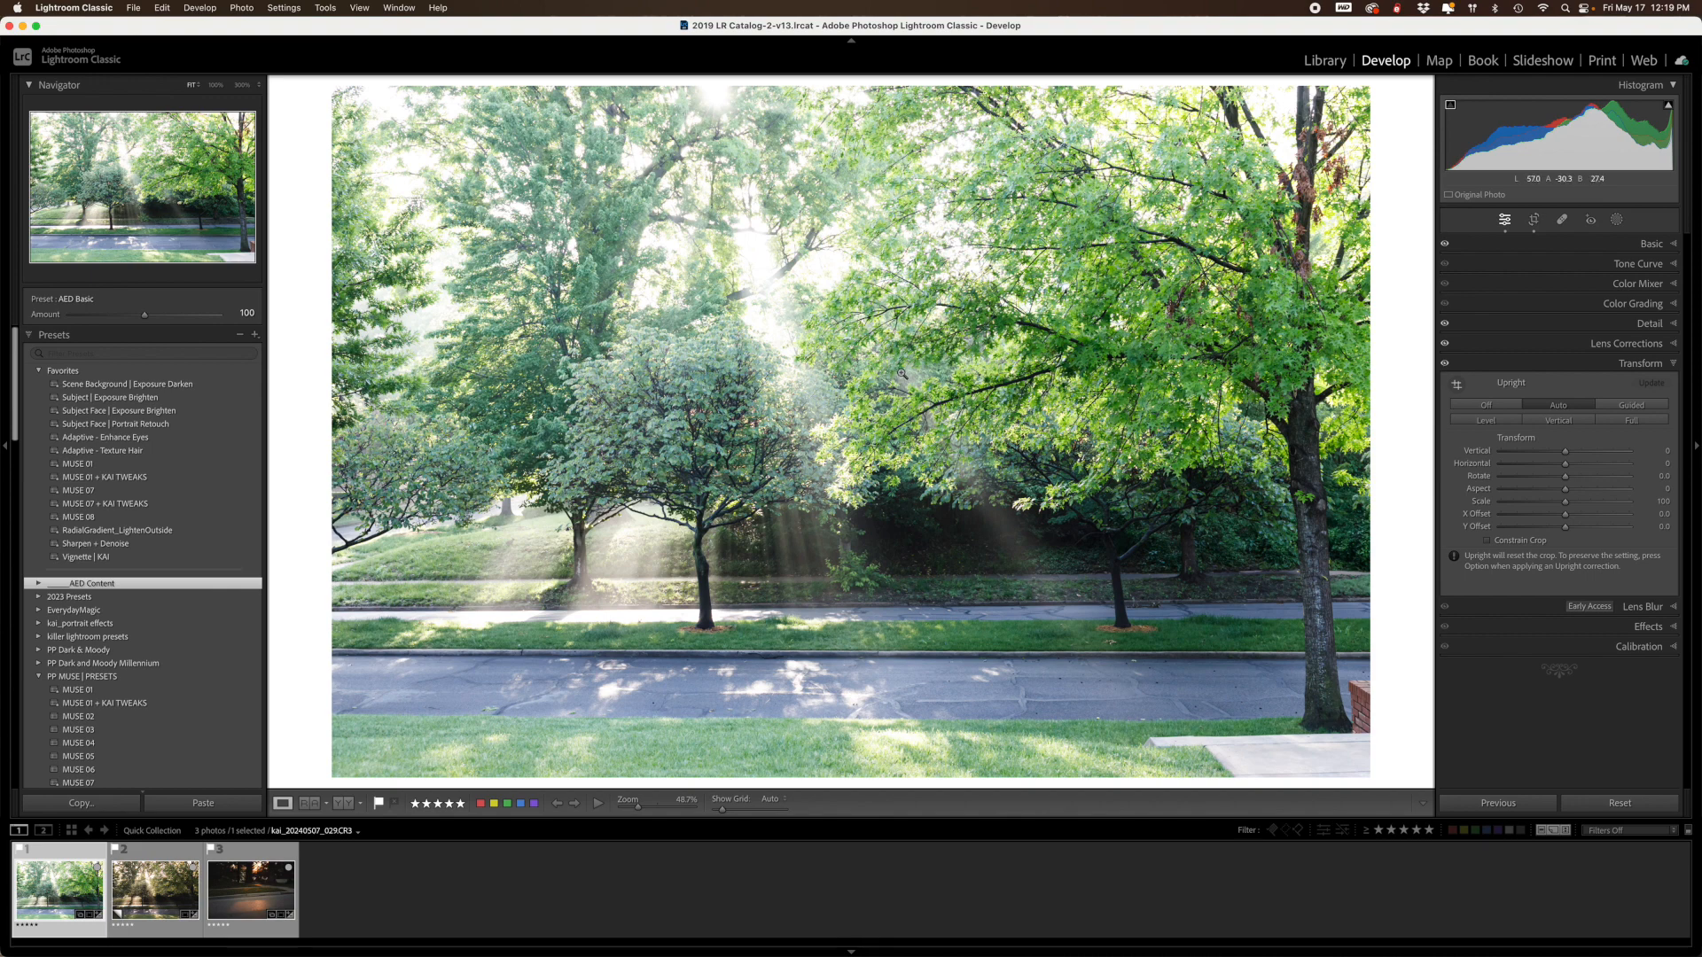
Apply the MUSE 01 + KAI TWEAKS preset and warm the white balance to a Temp of 5,882
click(84, 480)
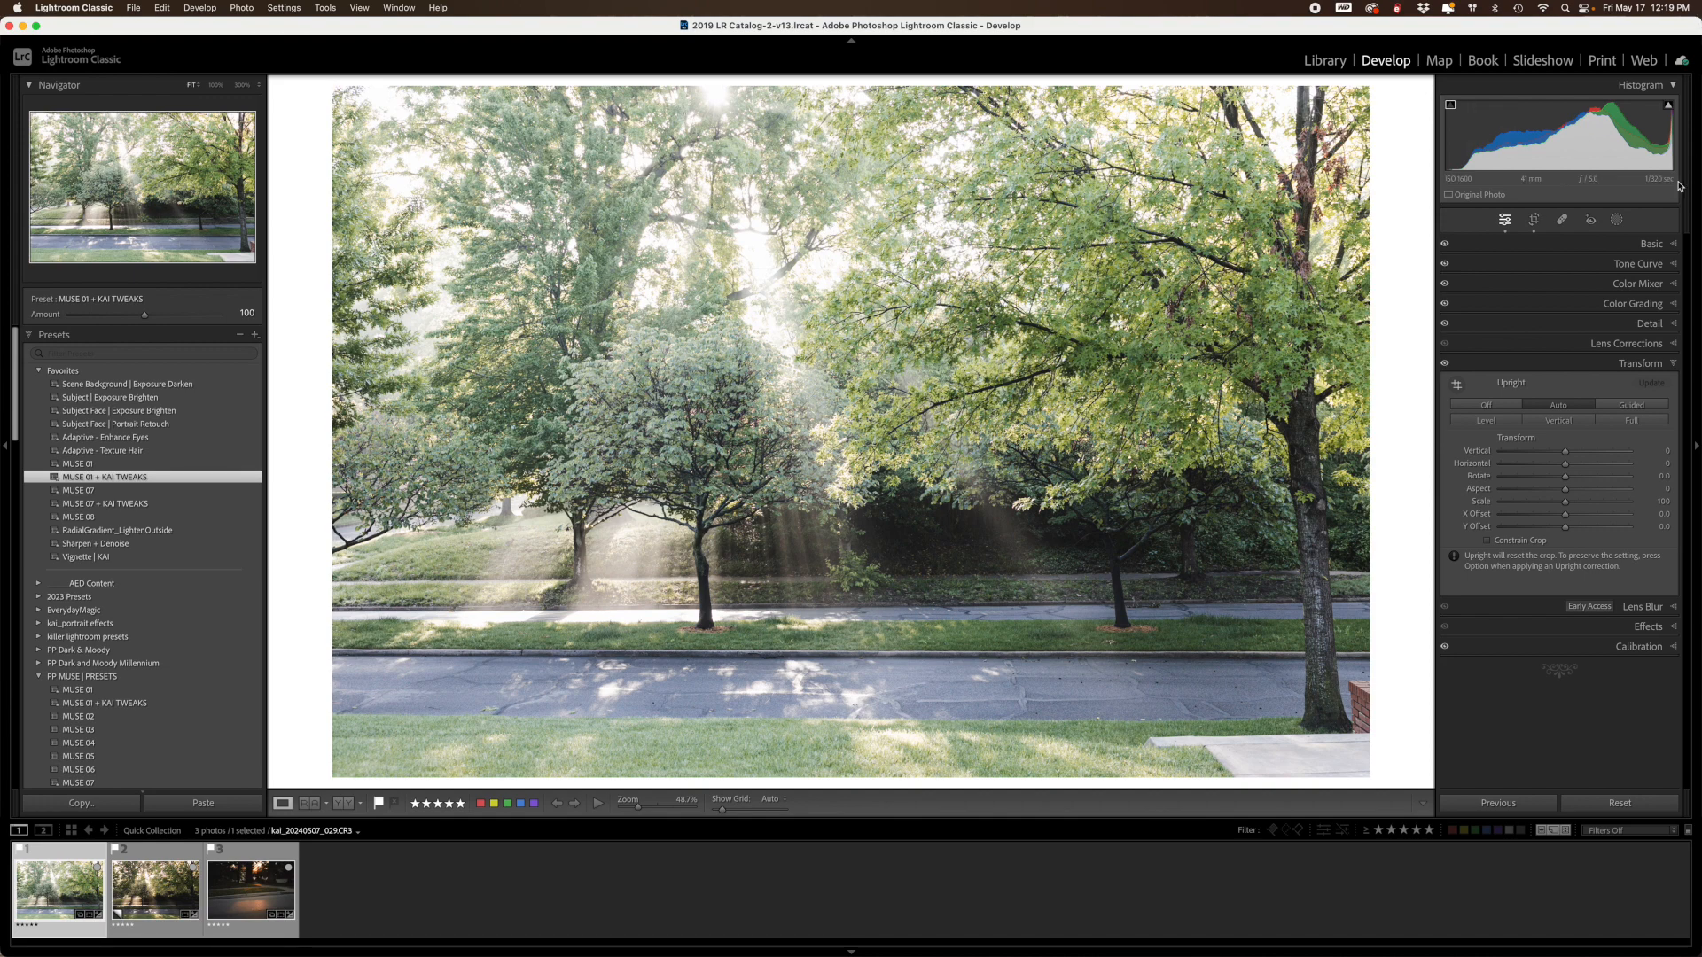
click(1656, 244)
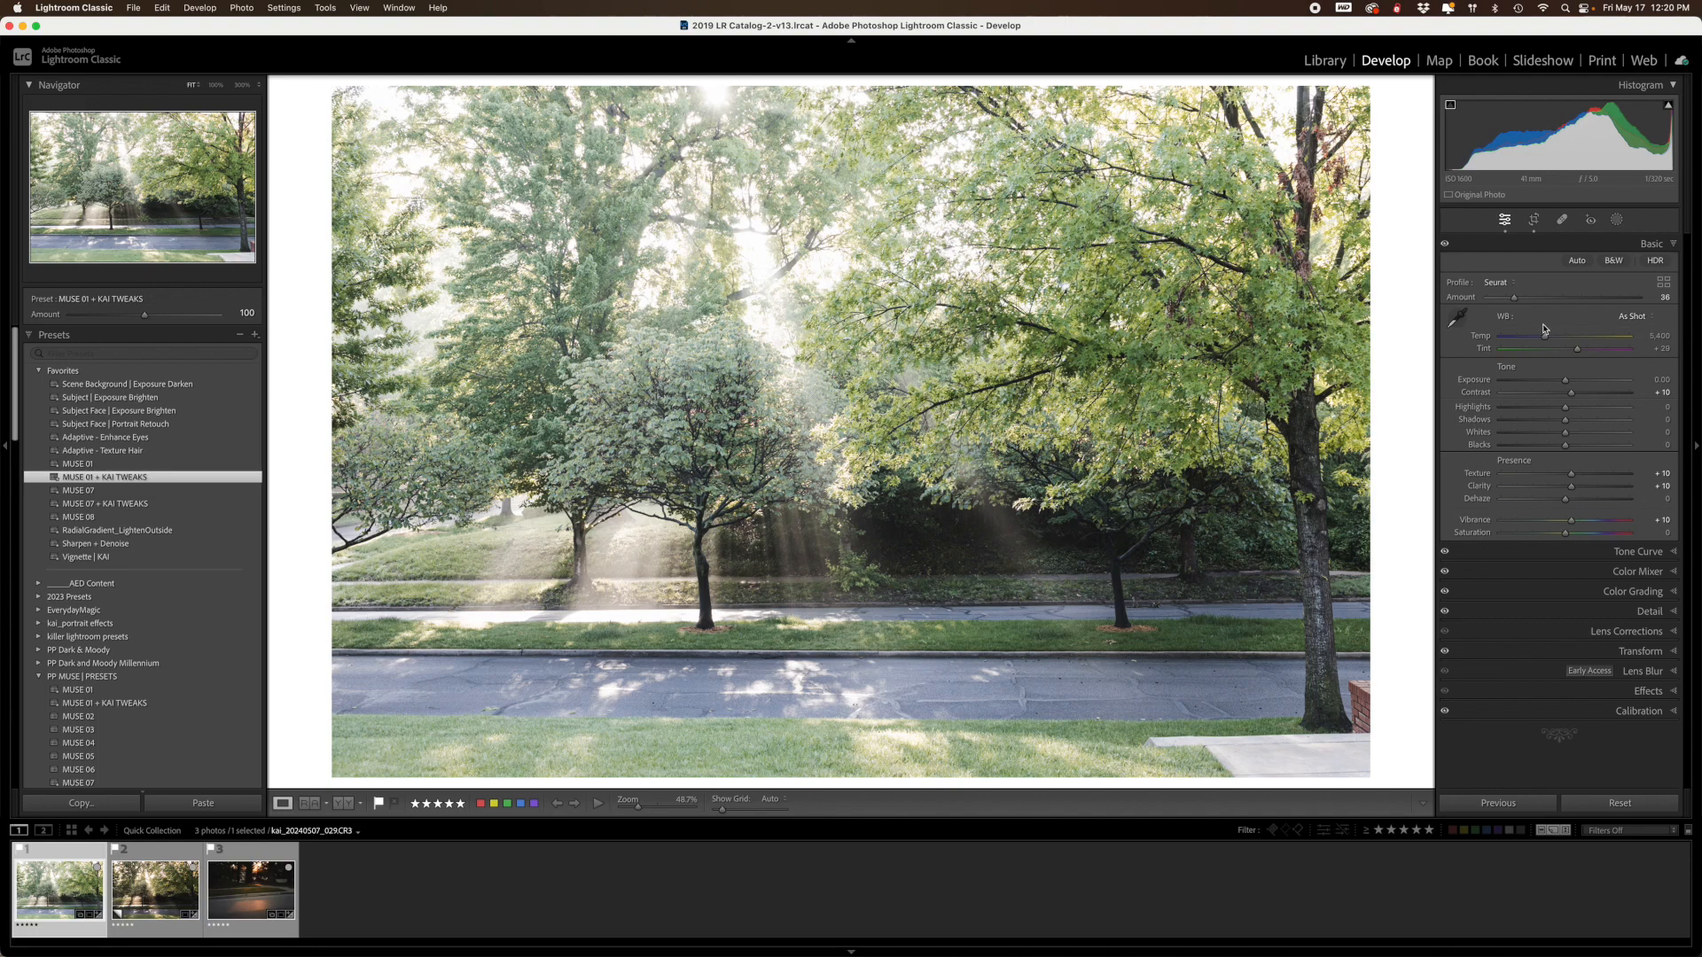
drag(1545, 337, 1551, 342)
drag(1550, 343, 1552, 342)
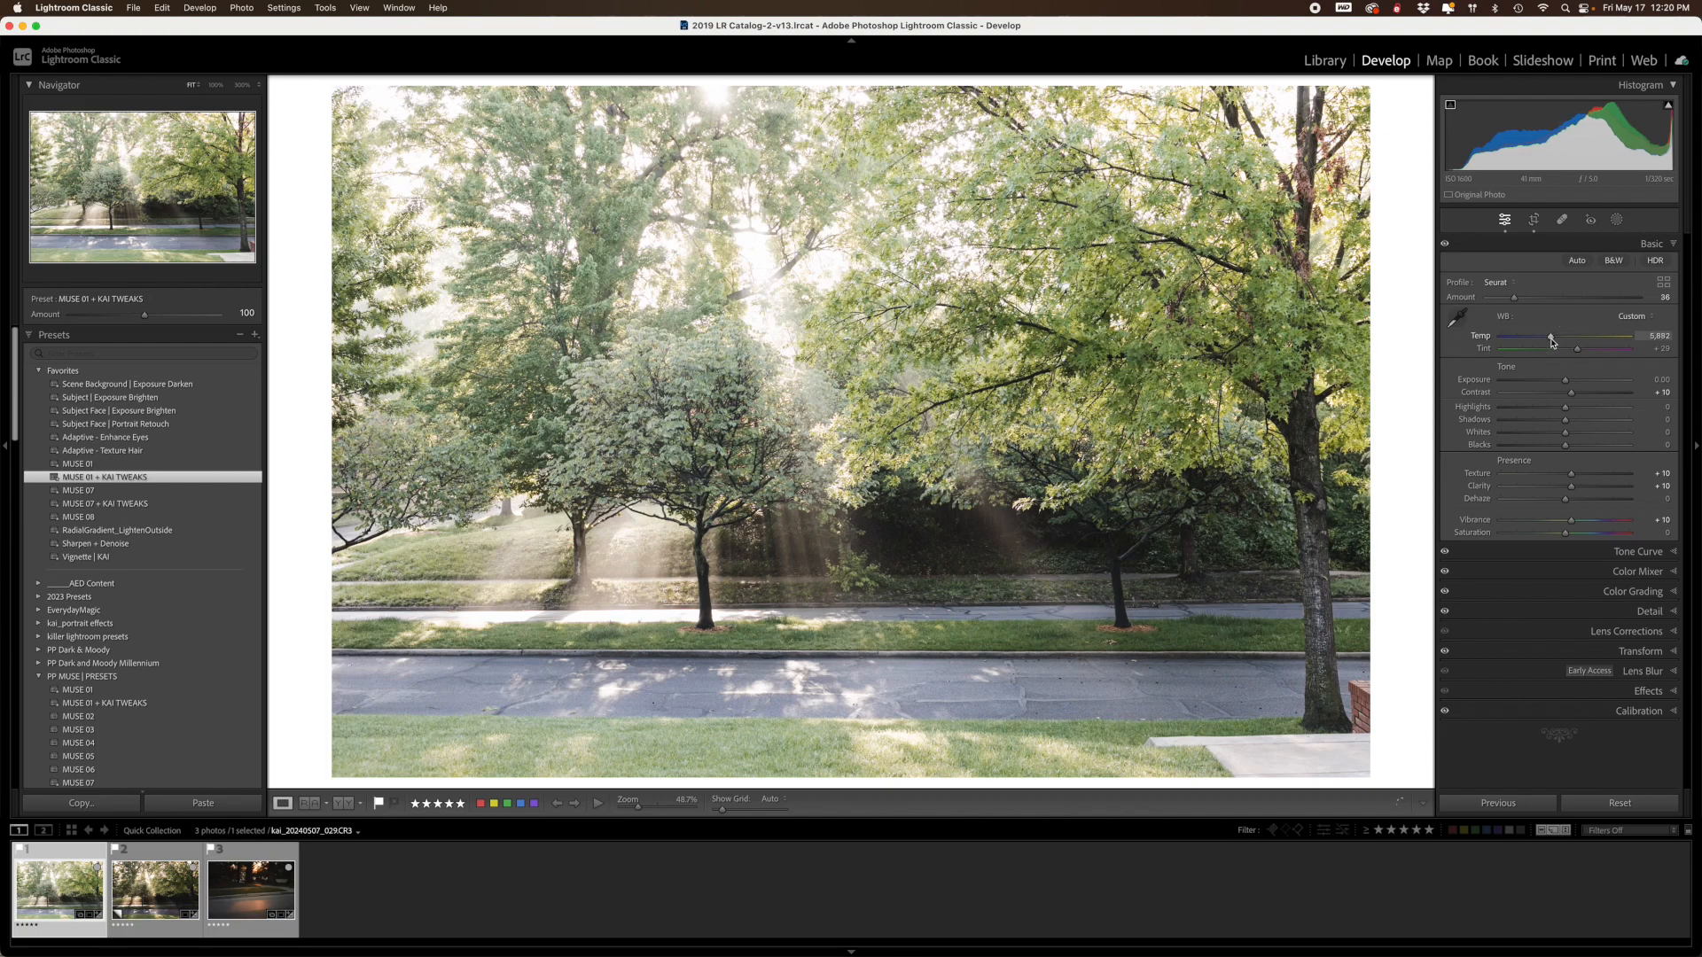
Set the white balance Tint to +35
drag(1578, 353, 1582, 355)
click(1583, 353)
drag(1583, 354, 1582, 353)
click(1583, 353)
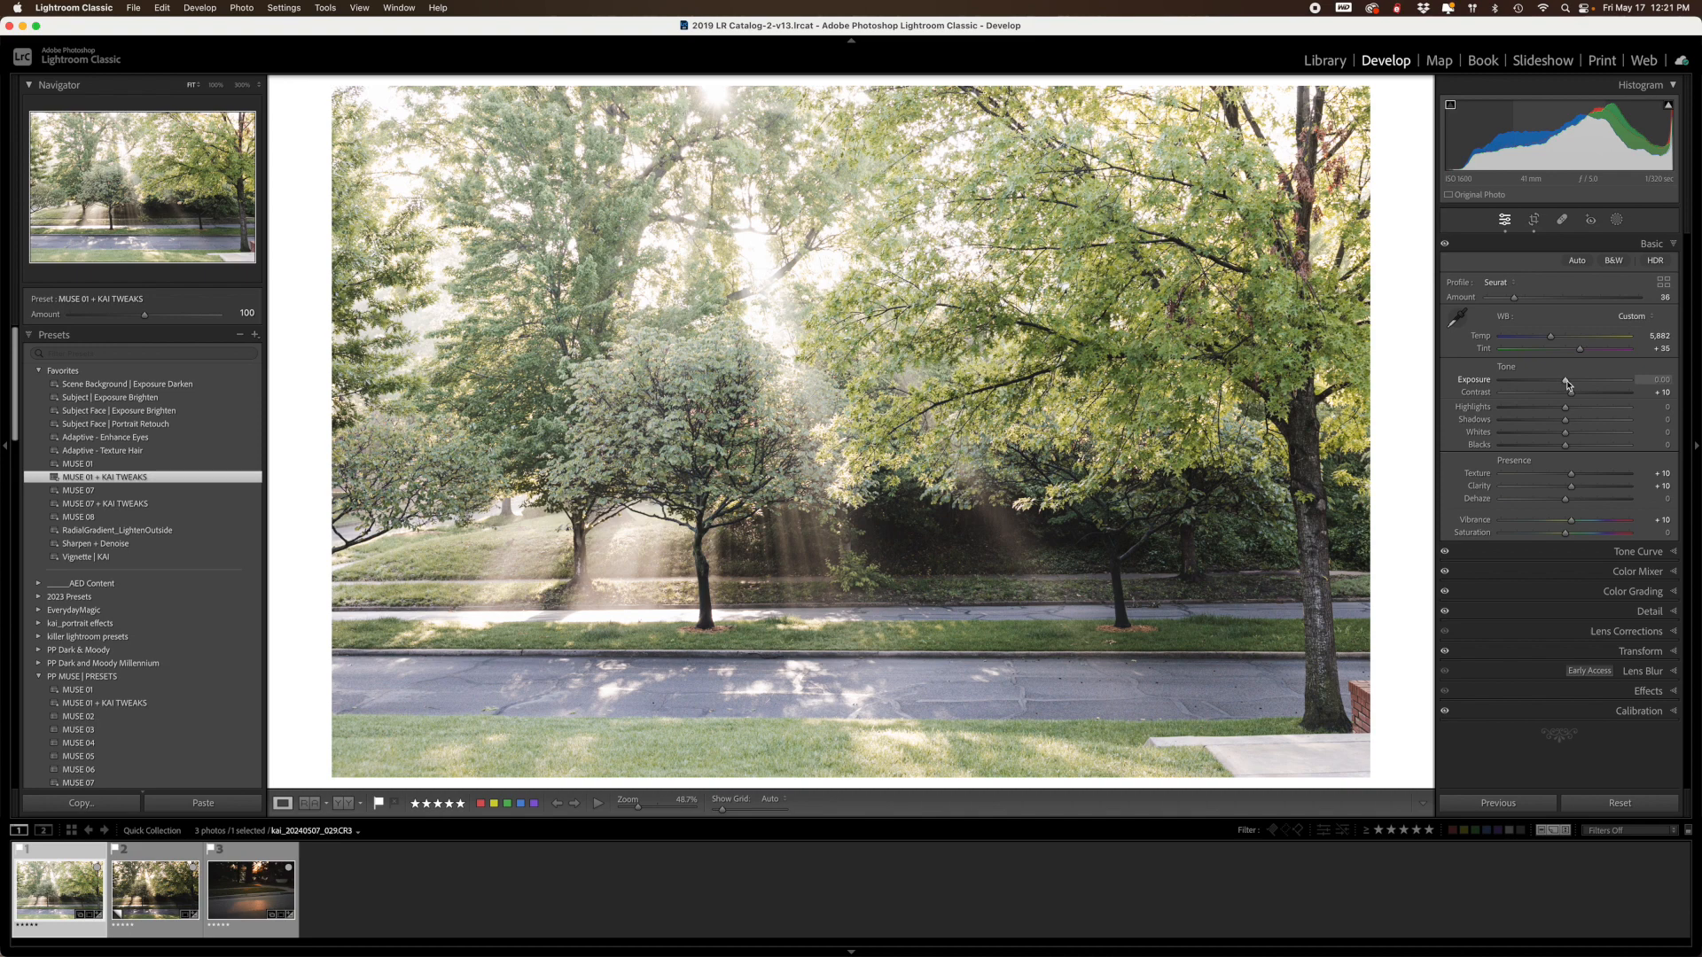
Darken the photo by setting Exposure to -0.85
drag(1568, 384, 1561, 386)
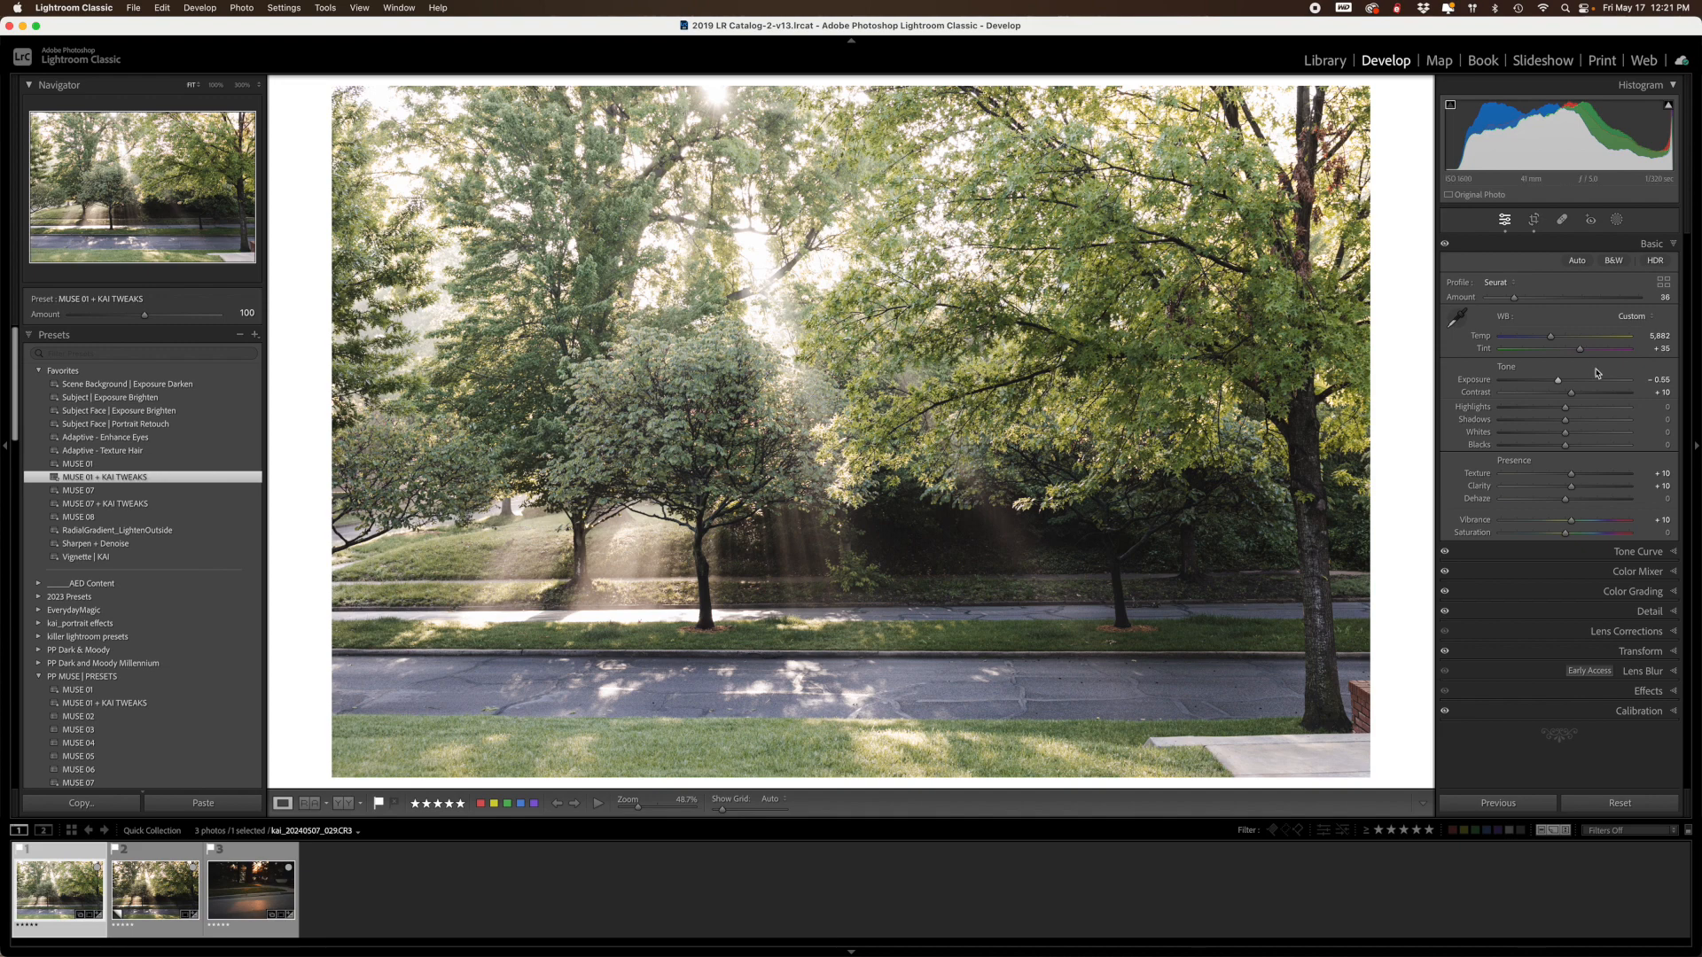
drag(1558, 380, 1558, 387)
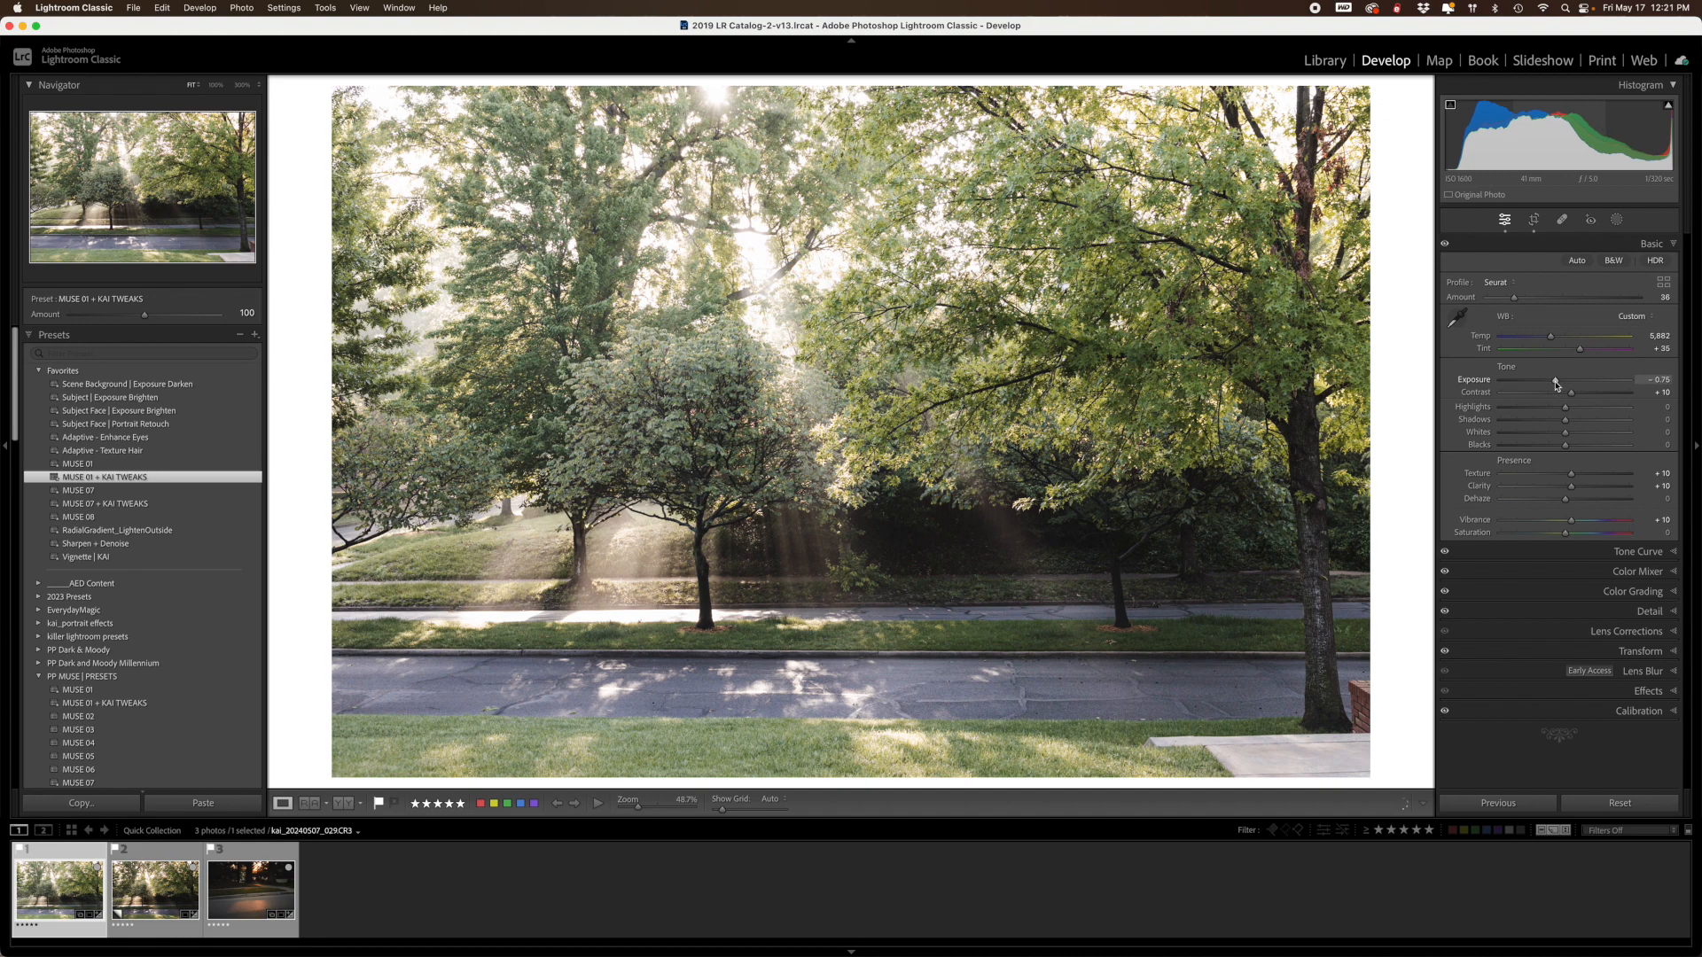
drag(1558, 384, 1559, 383)
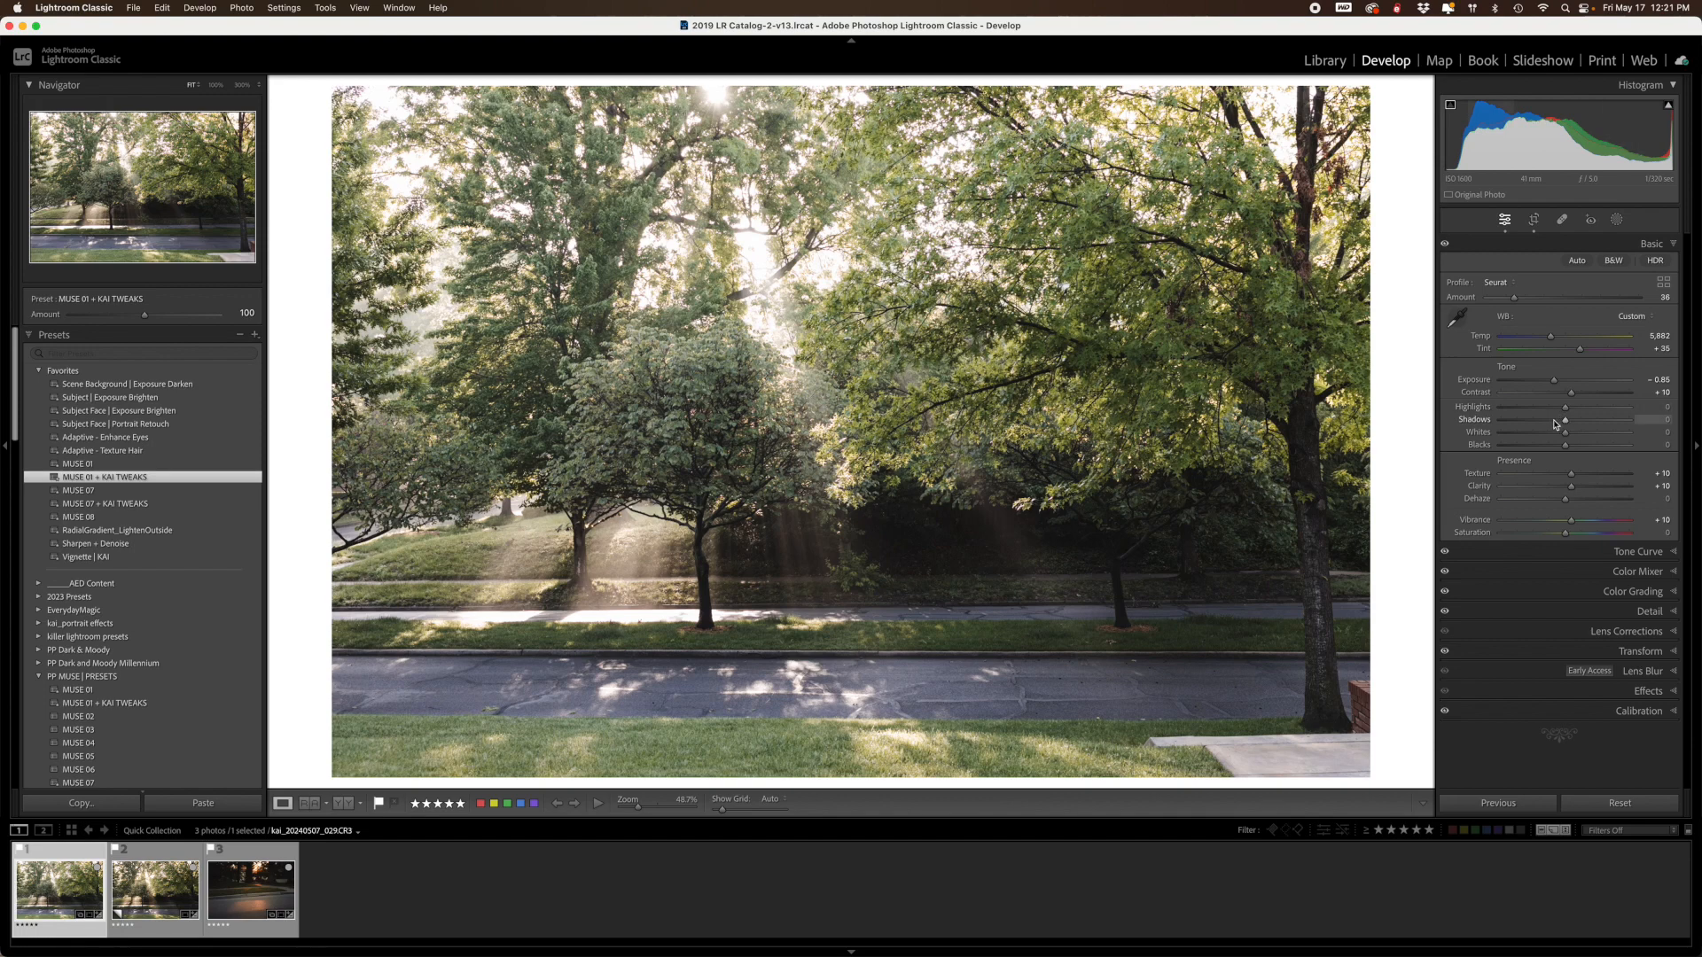
Set Shadows to -48 and Clarity to +14
drag(1560, 425, 1543, 425)
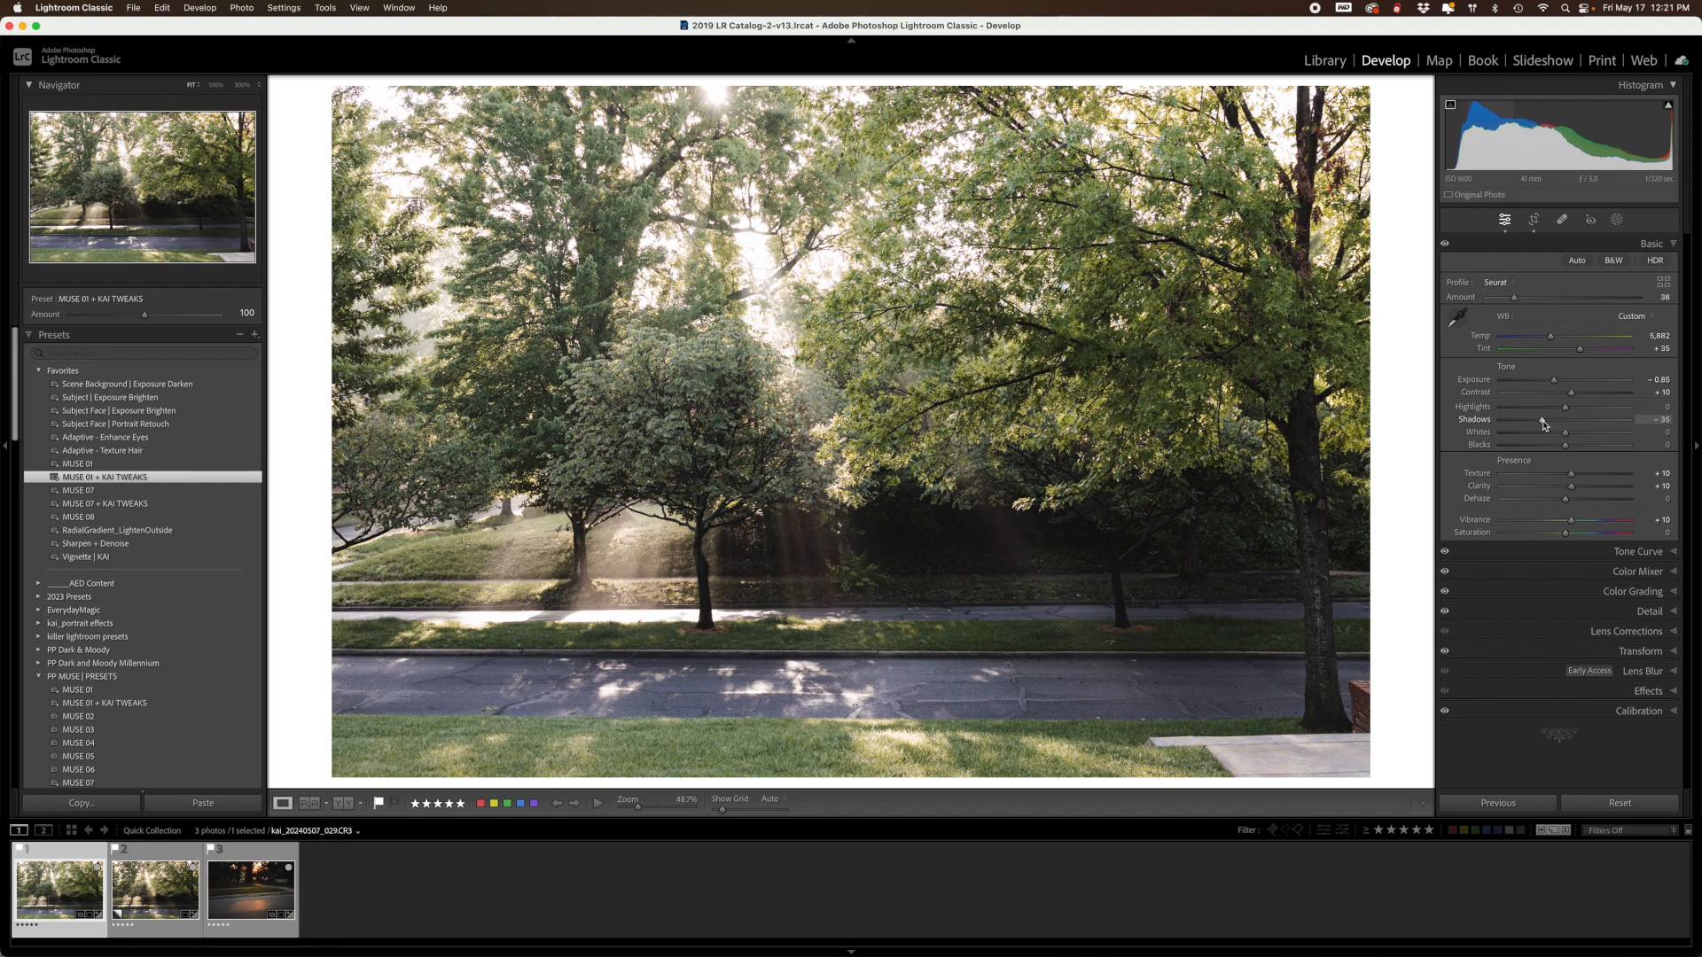
drag(1543, 426, 1535, 425)
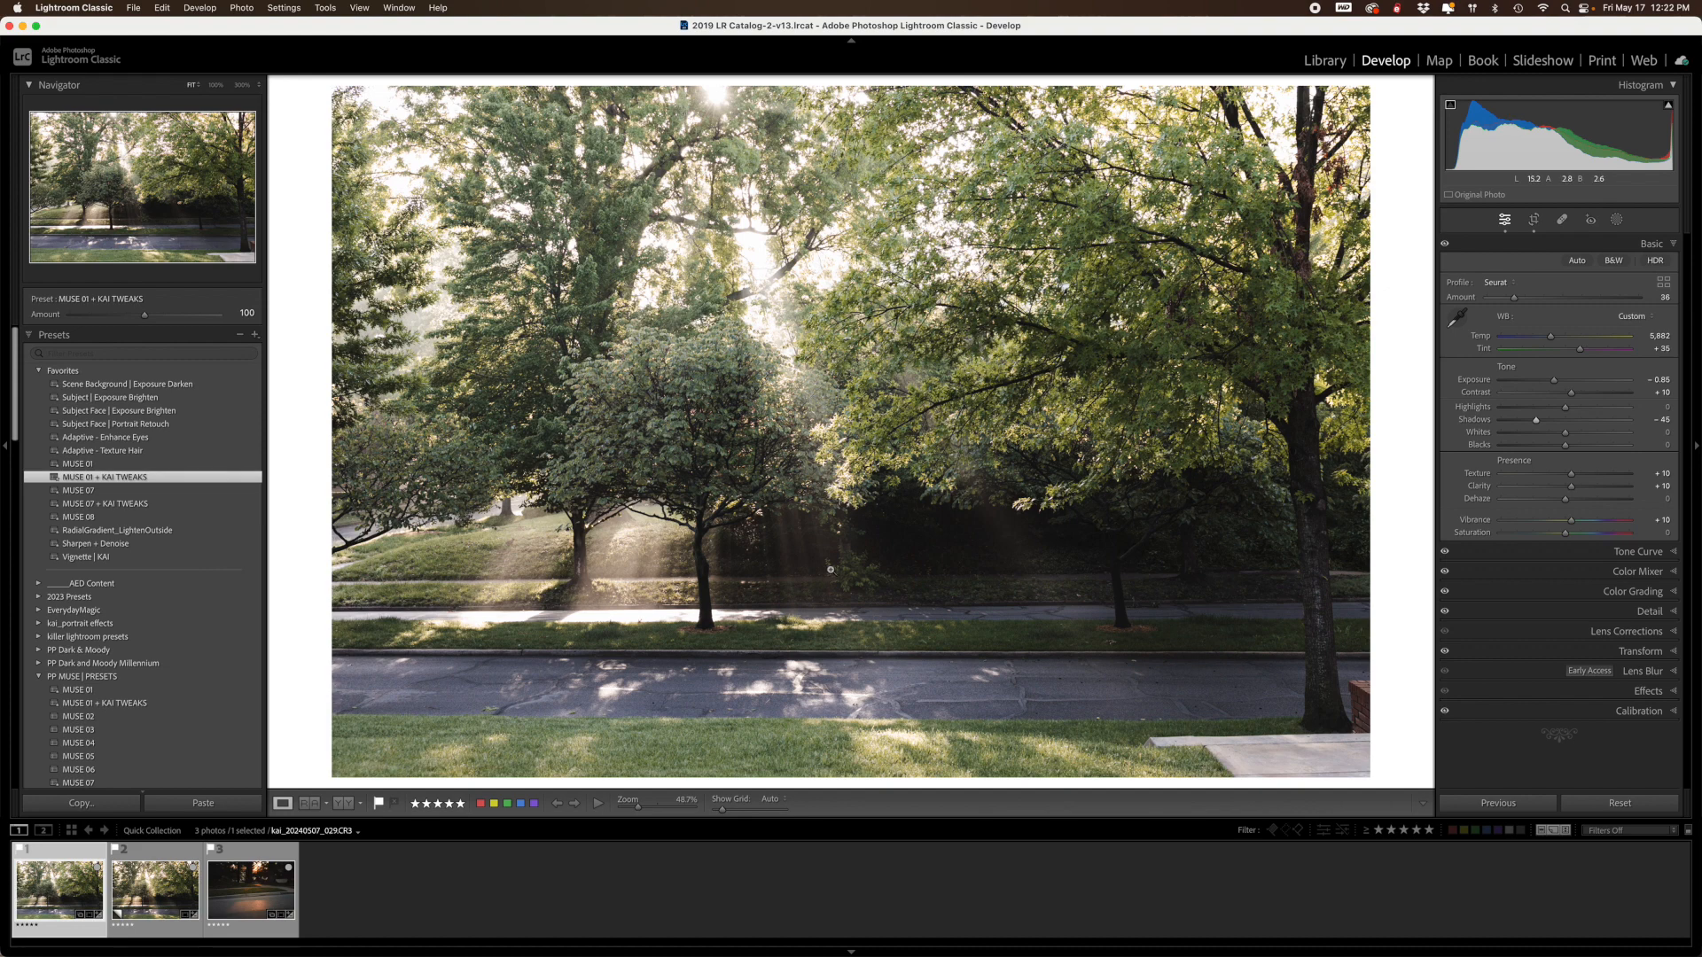
drag(1537, 419, 1536, 423)
drag(1572, 491, 1576, 492)
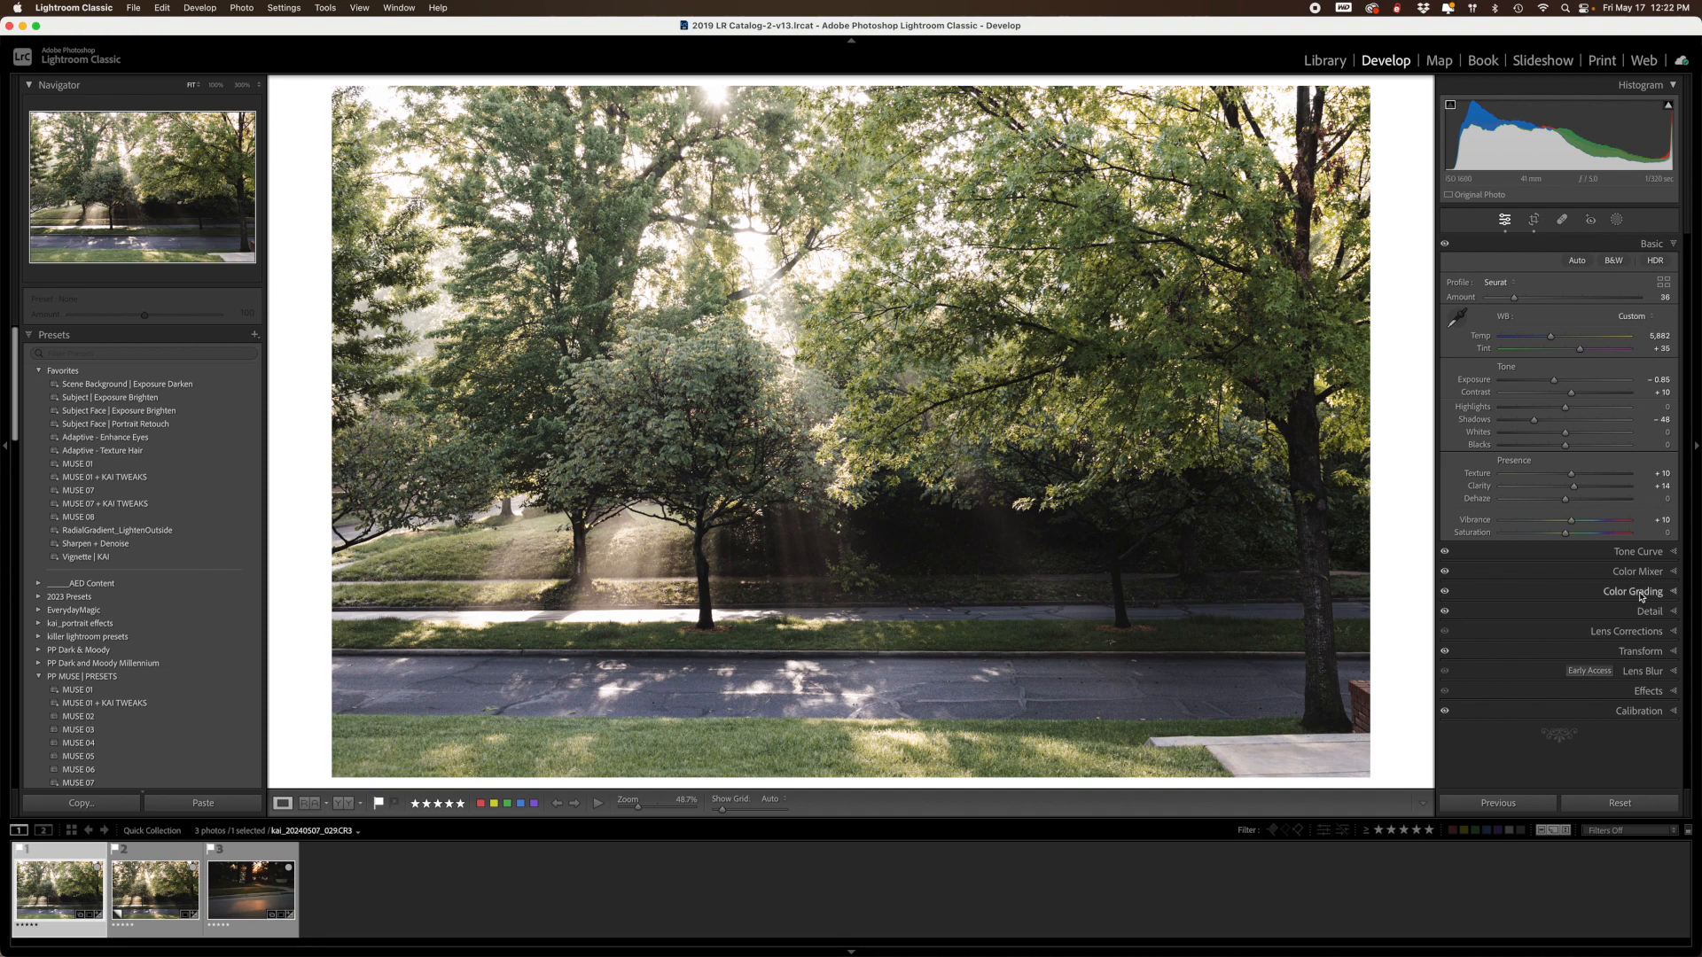
Set the sharpening Amount to 120 and its Masking to about 90
click(1676, 612)
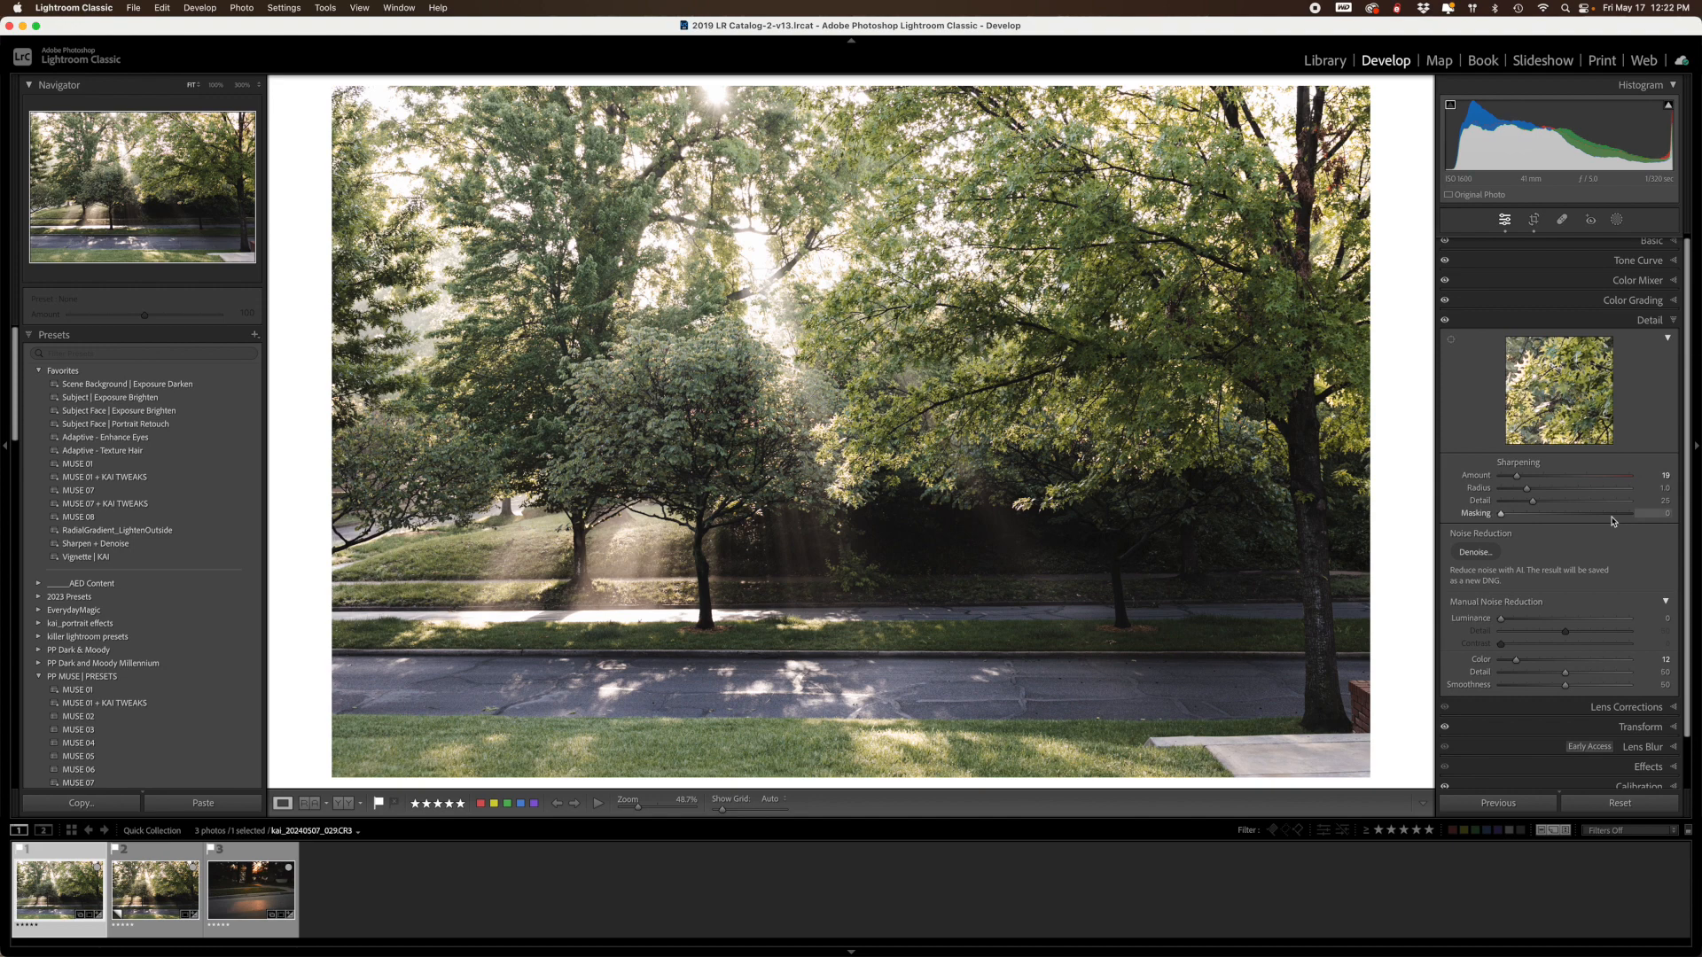
click(1603, 481)
drag(1602, 480, 1604, 481)
drag(1502, 519, 1624, 519)
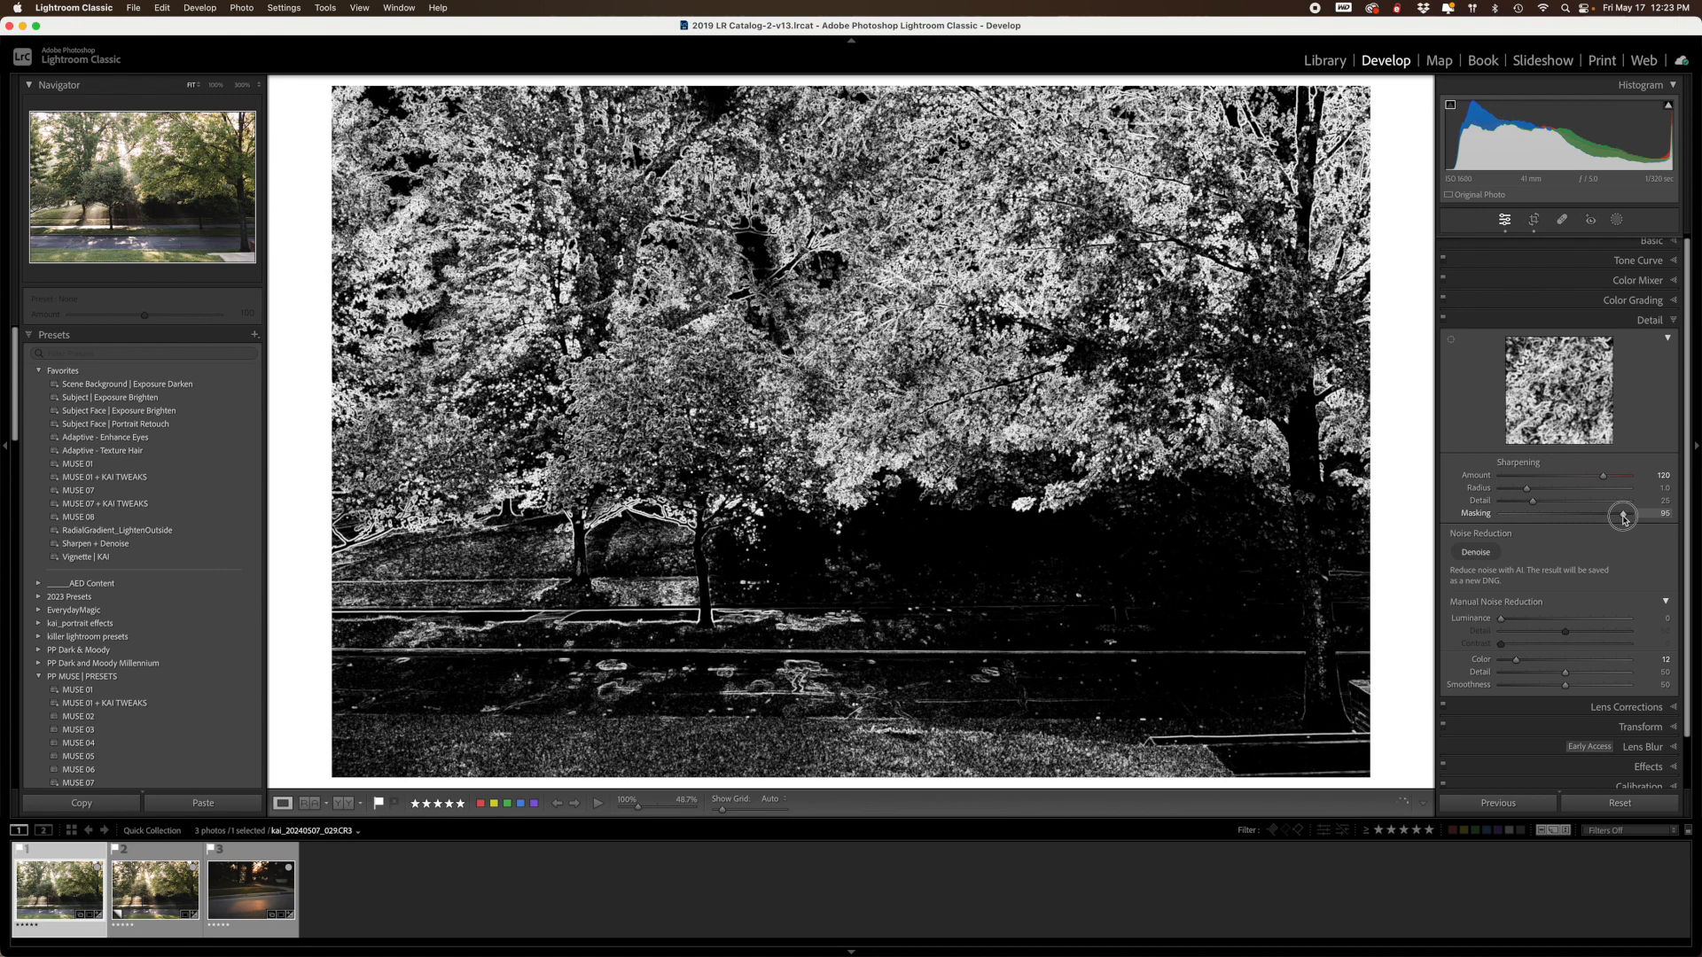
drag(1624, 519, 1623, 520)
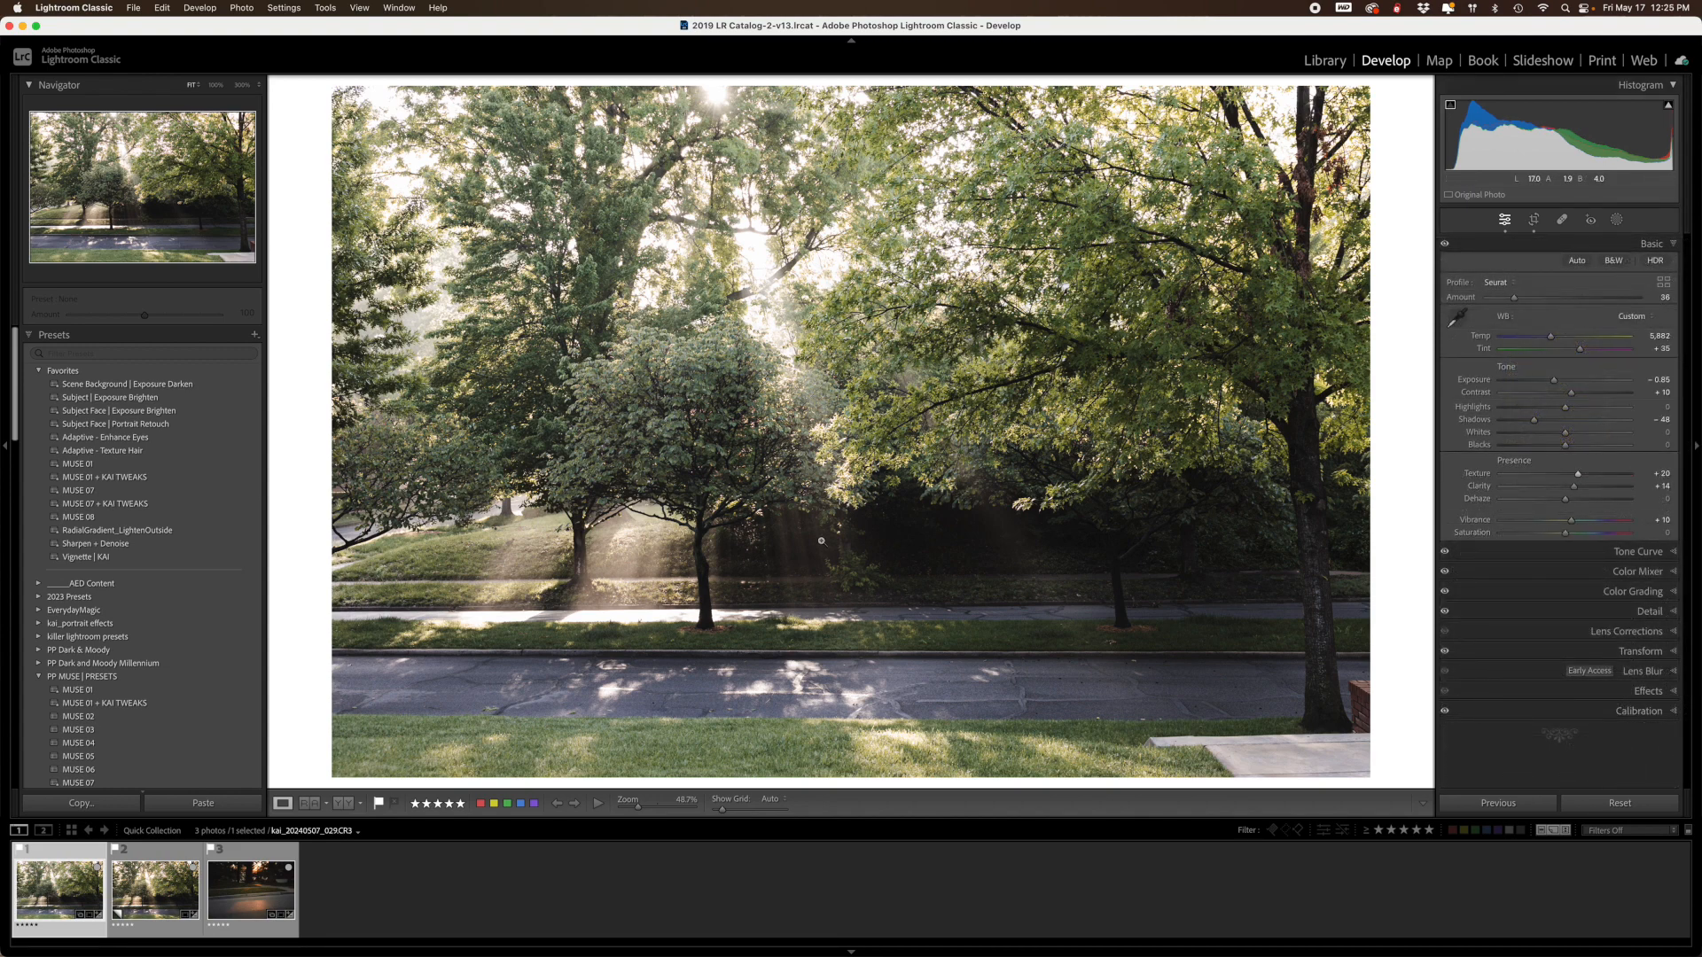
Add a radial gradient mask with the Dodge (Lighten) preset as a tall, narrow ellipse over the light rays beside the central tree
click(1616, 221)
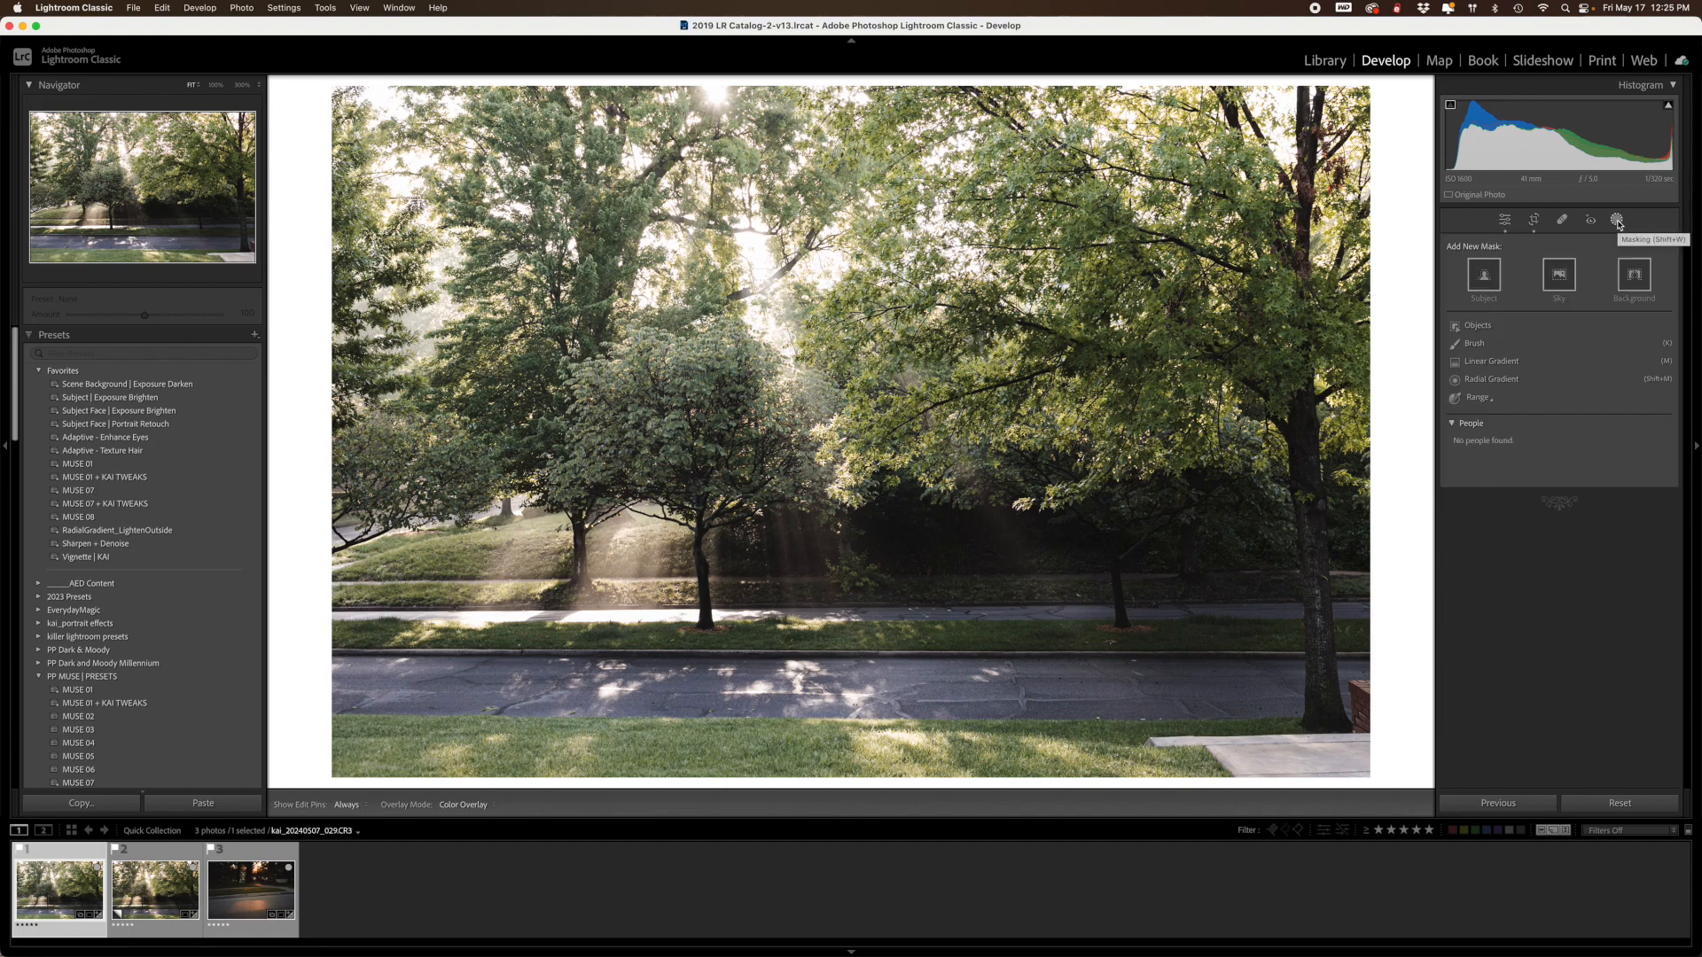
click(1490, 382)
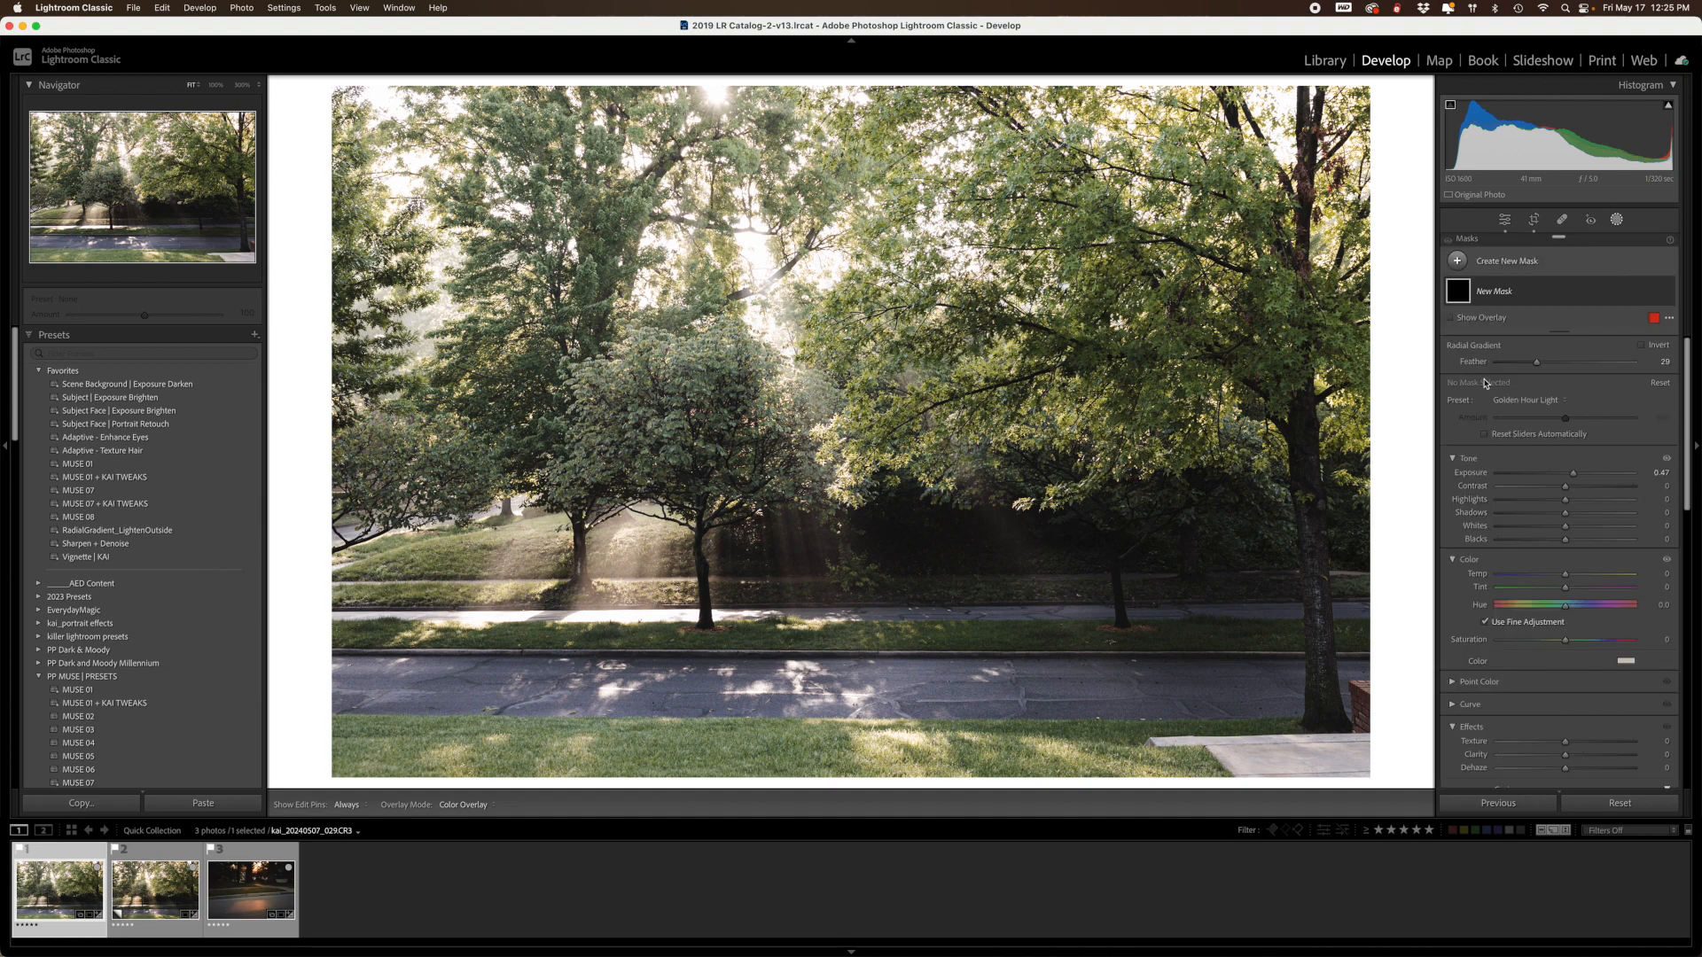
click(1522, 404)
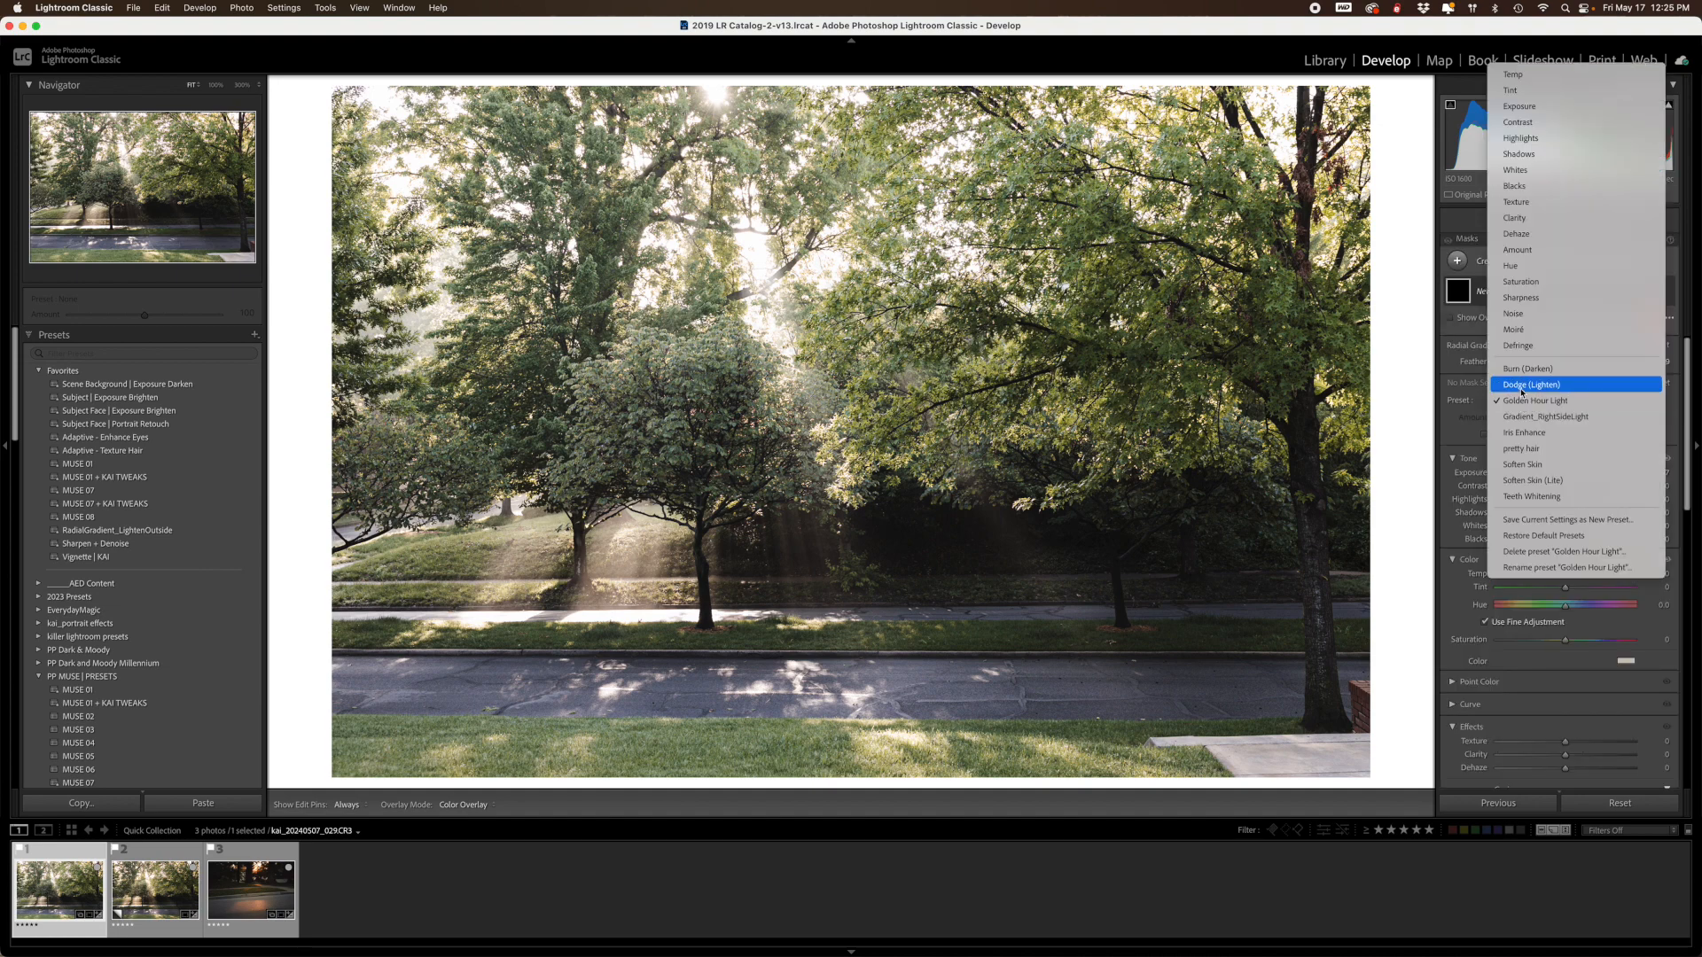
click(1522, 386)
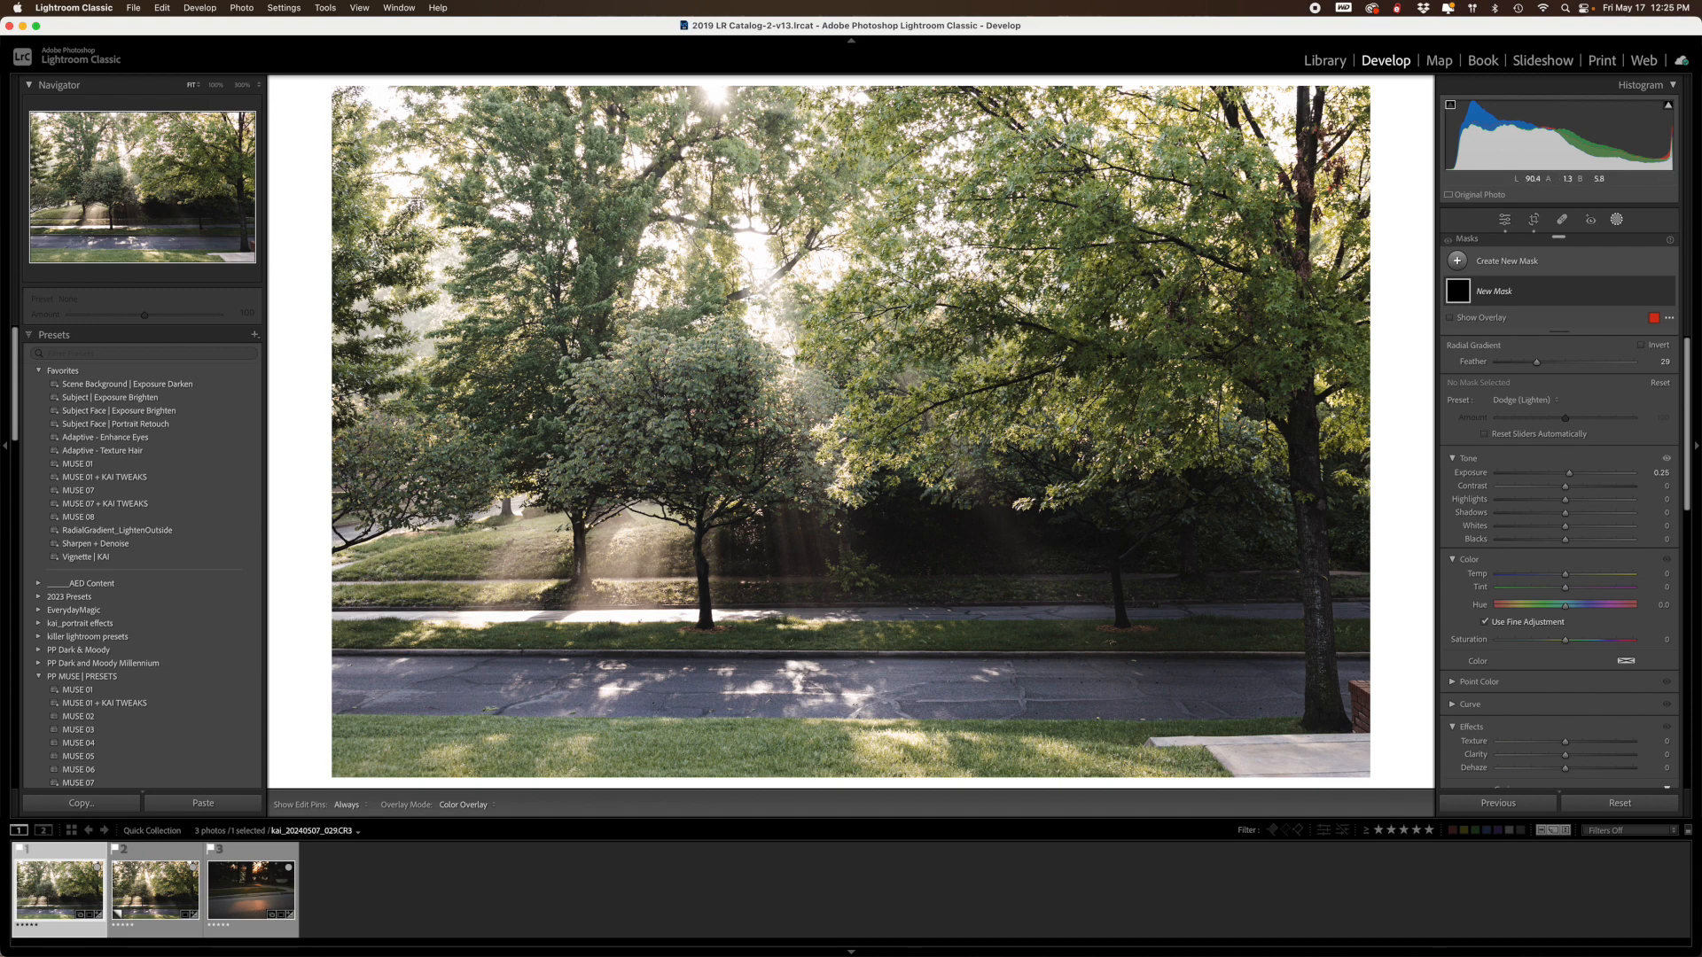
drag(752, 269, 849, 557)
drag(751, 269, 809, 429)
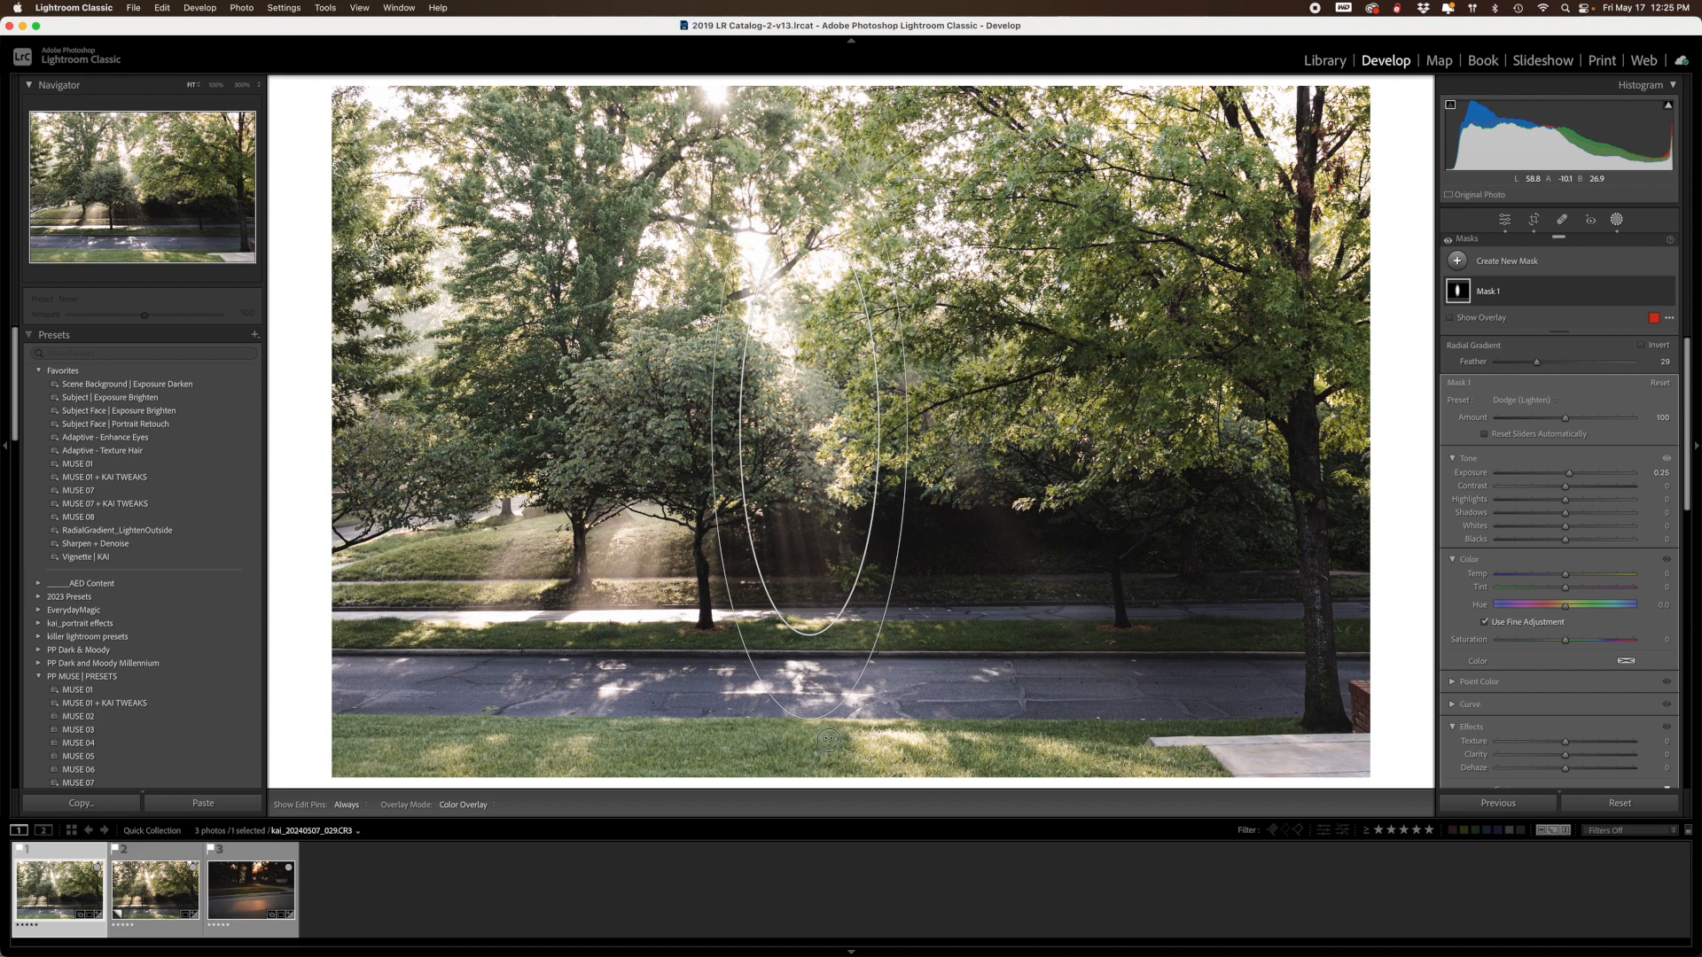
Move the radial mask down along the light rays toward the road and set its Feather to 43
drag(808, 430, 808, 487)
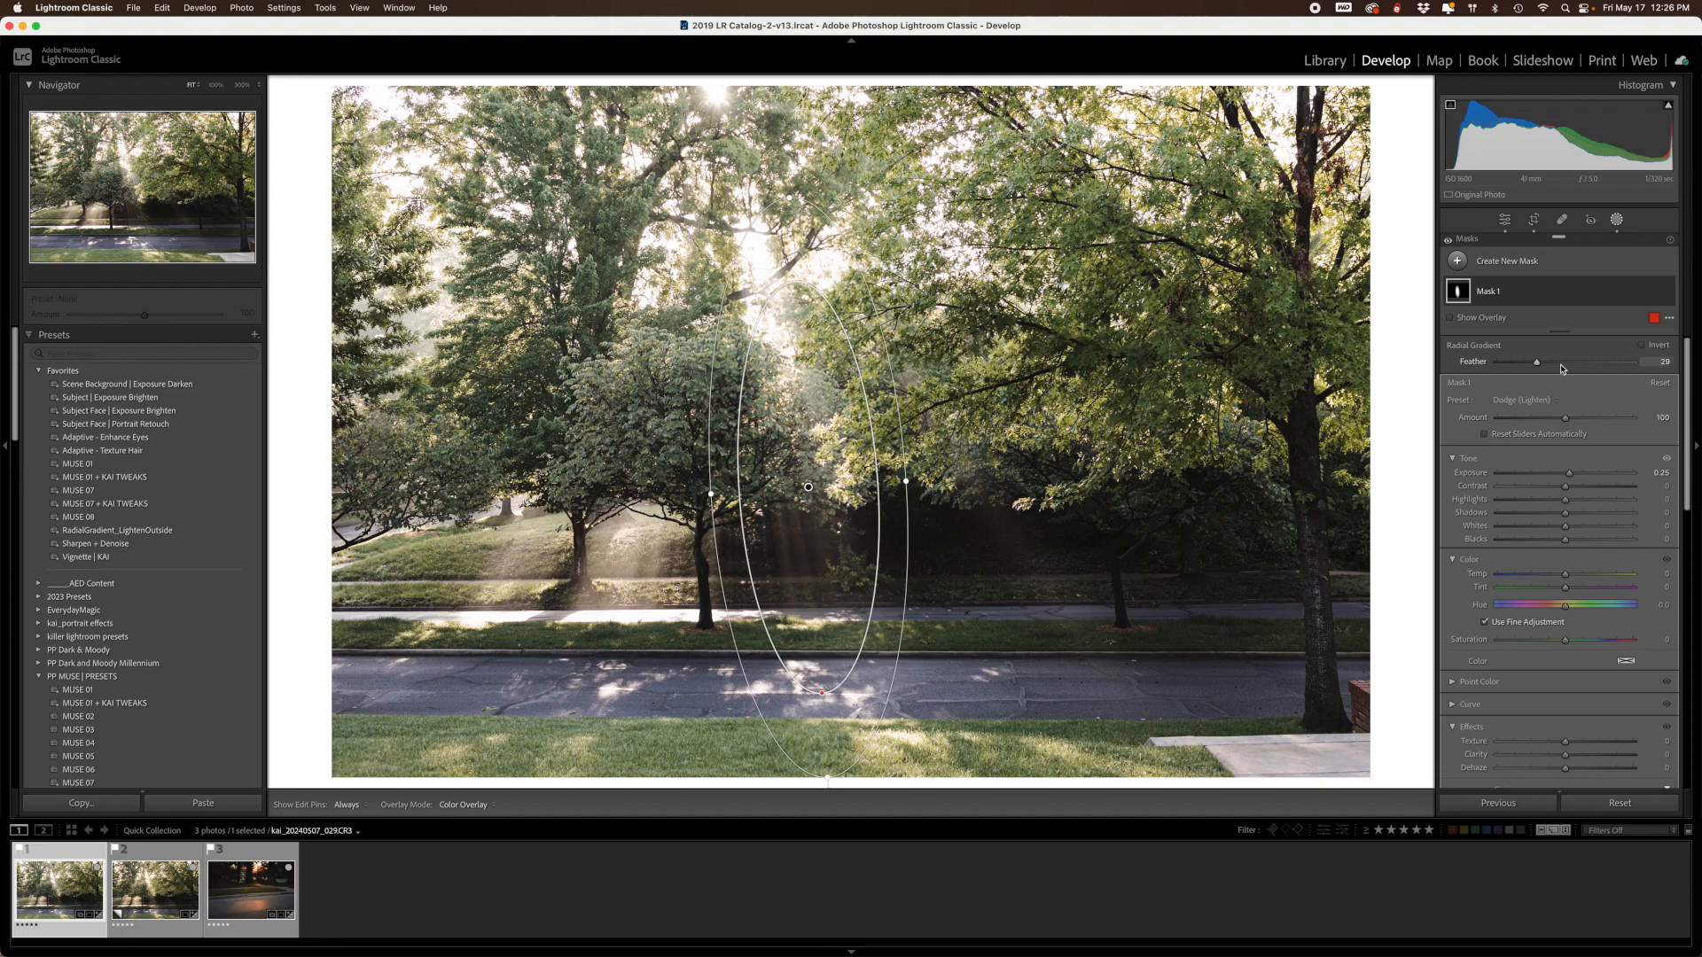
drag(1538, 362, 1558, 364)
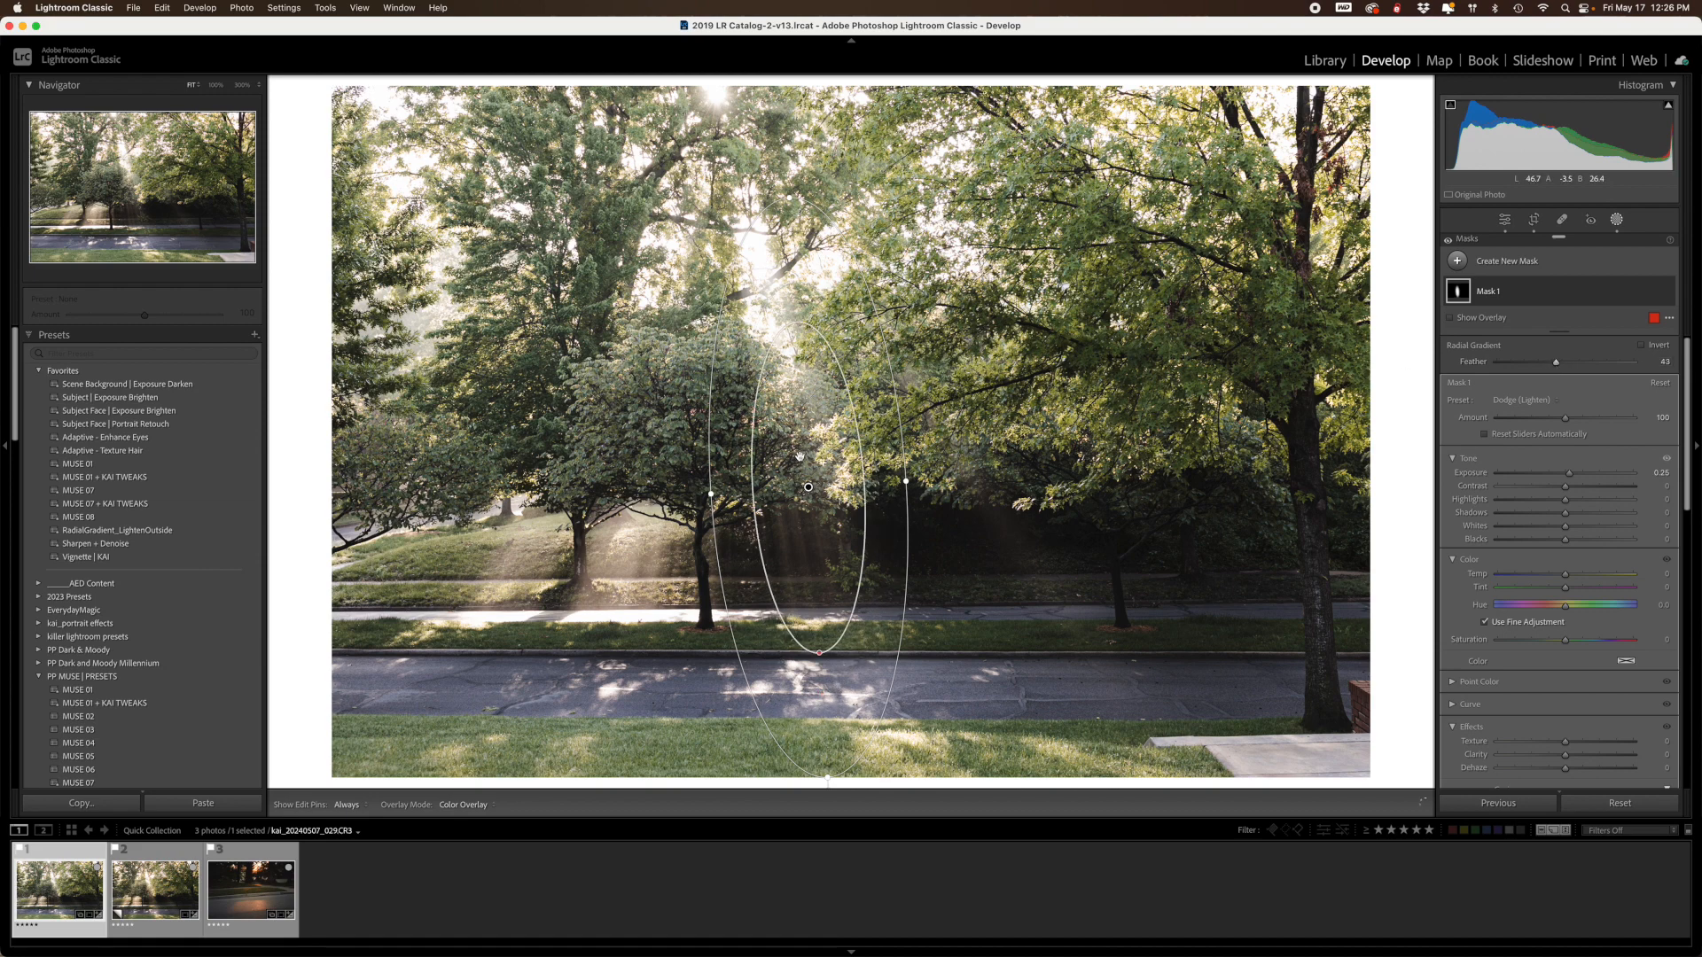
drag(808, 486, 810, 504)
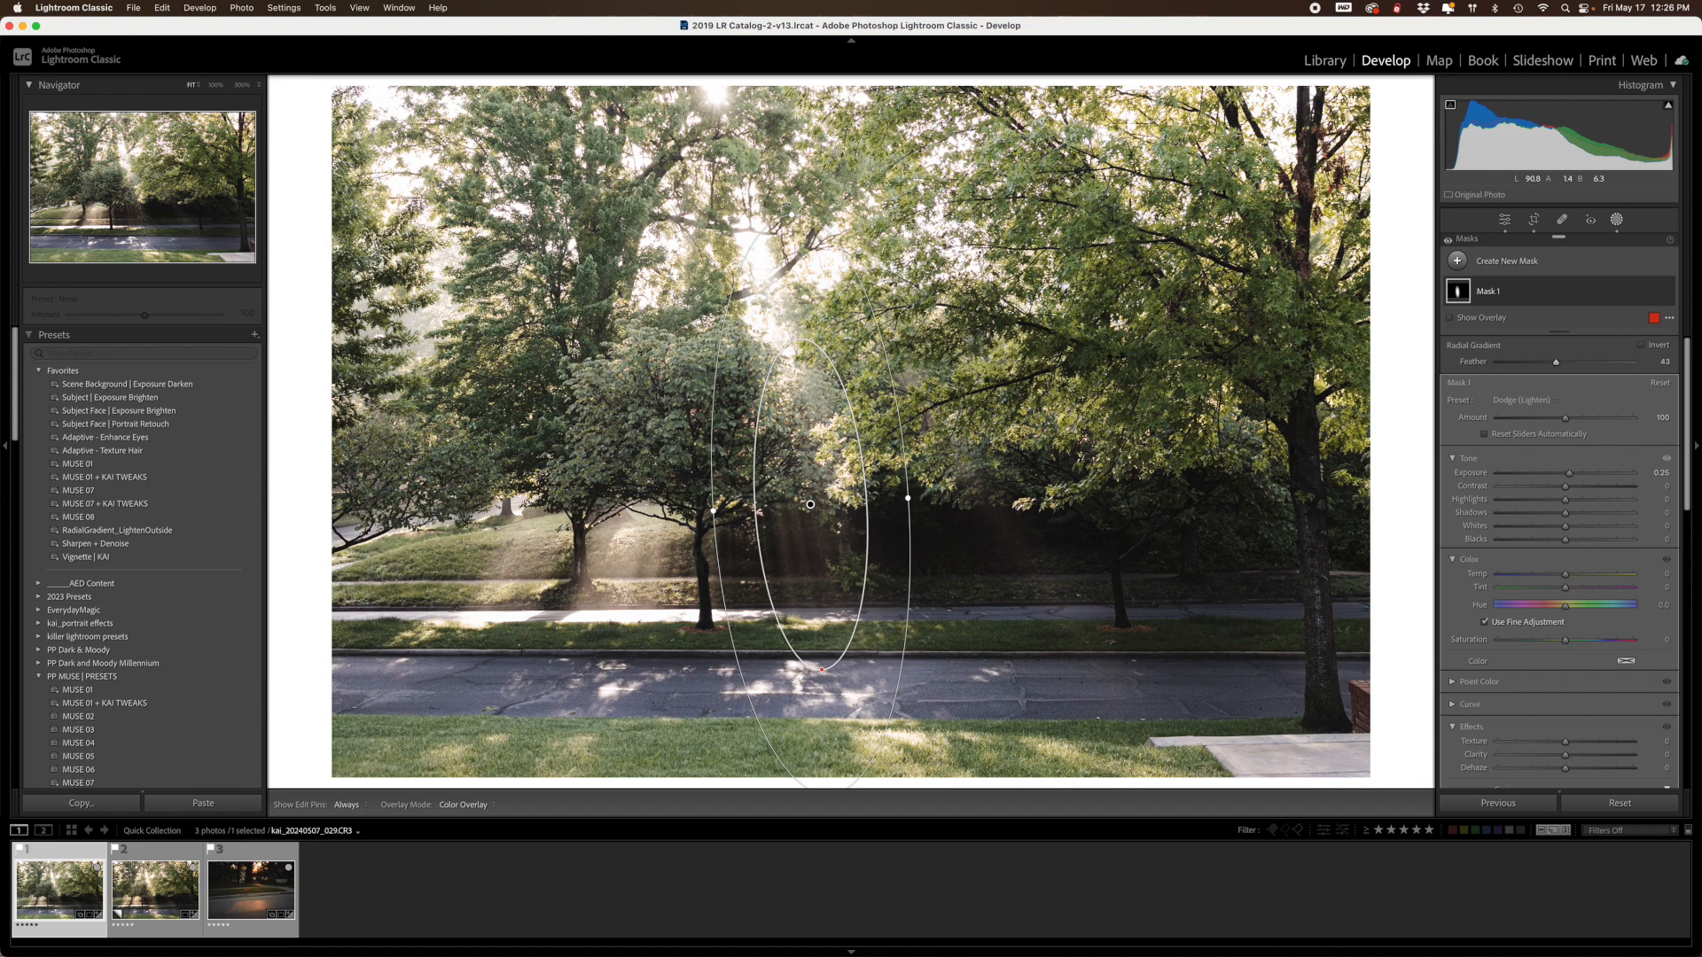
Tilt the radial mask to follow the slanting light rays, set its Feather to 47 and lower it slightly
drag(791, 210, 770, 207)
drag(789, 376, 780, 370)
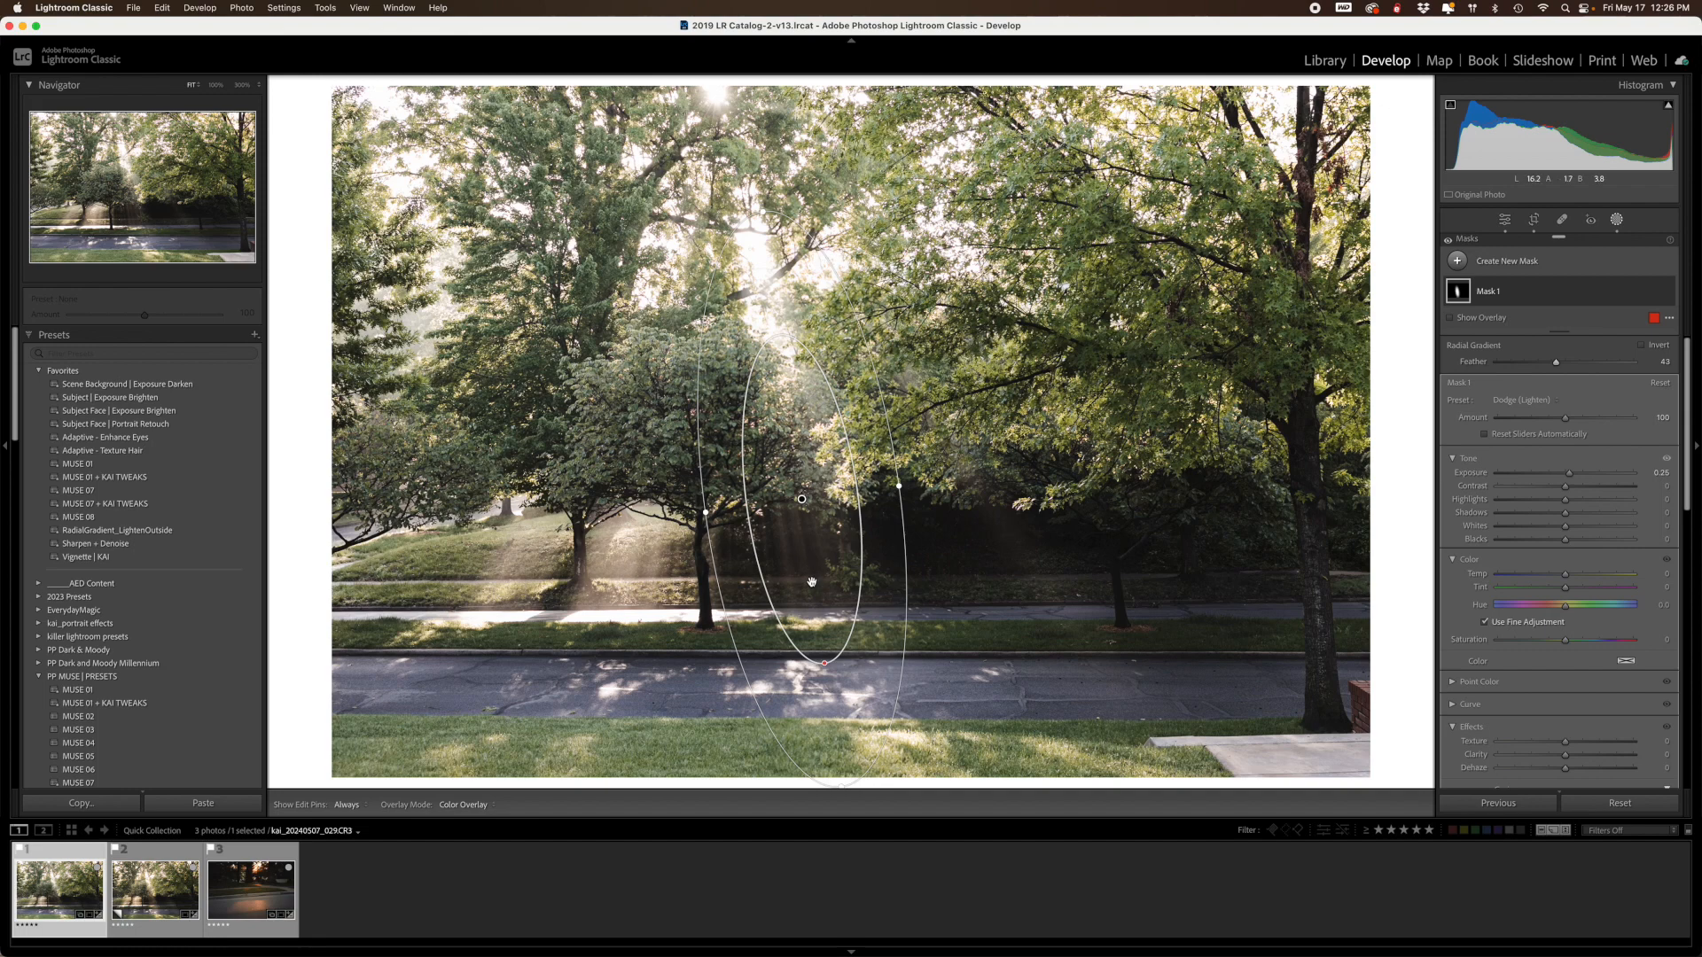
drag(804, 500, 804, 508)
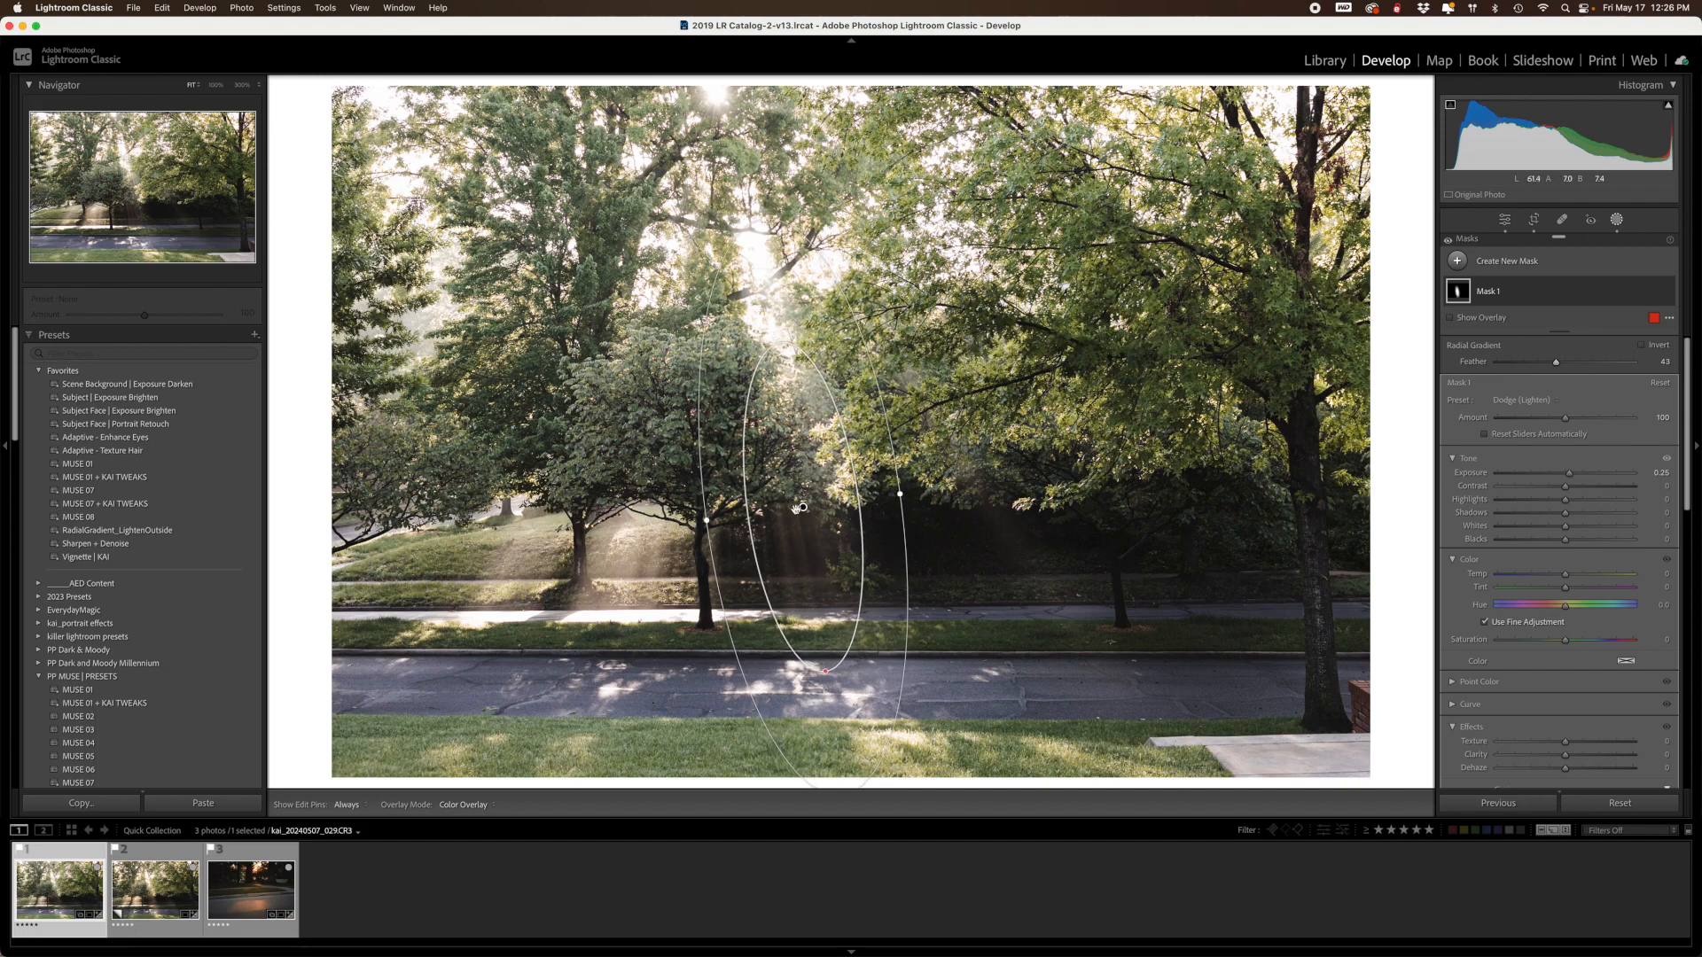
drag(1556, 364, 1562, 365)
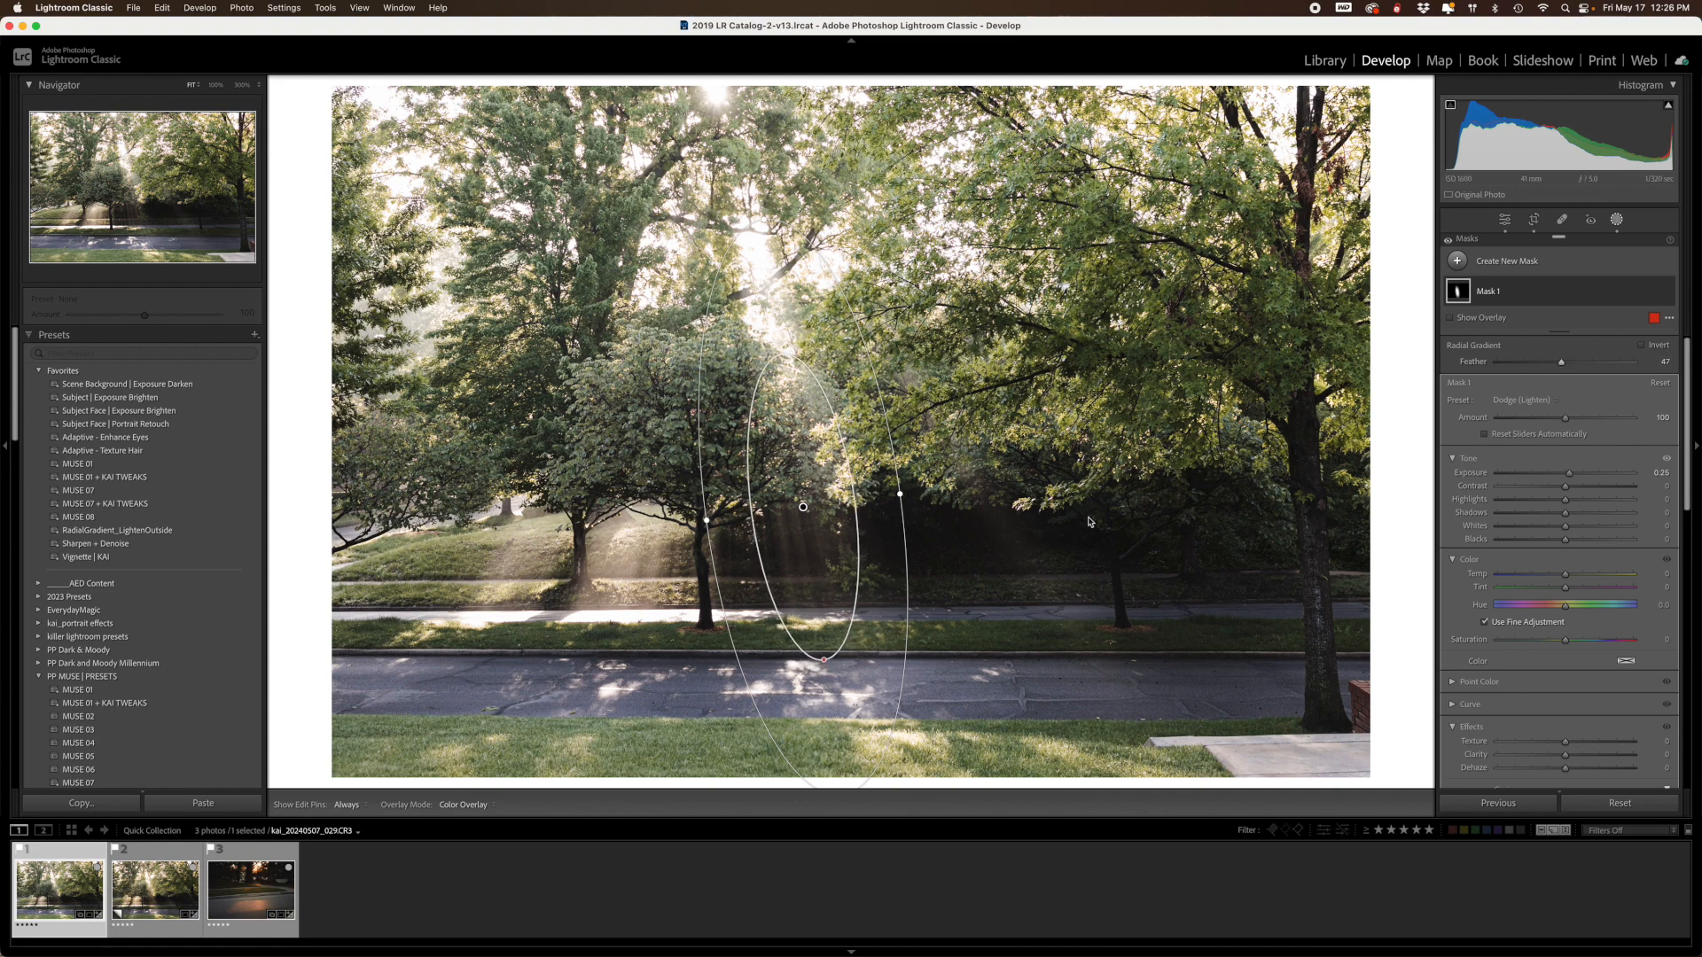
drag(803, 508, 806, 520)
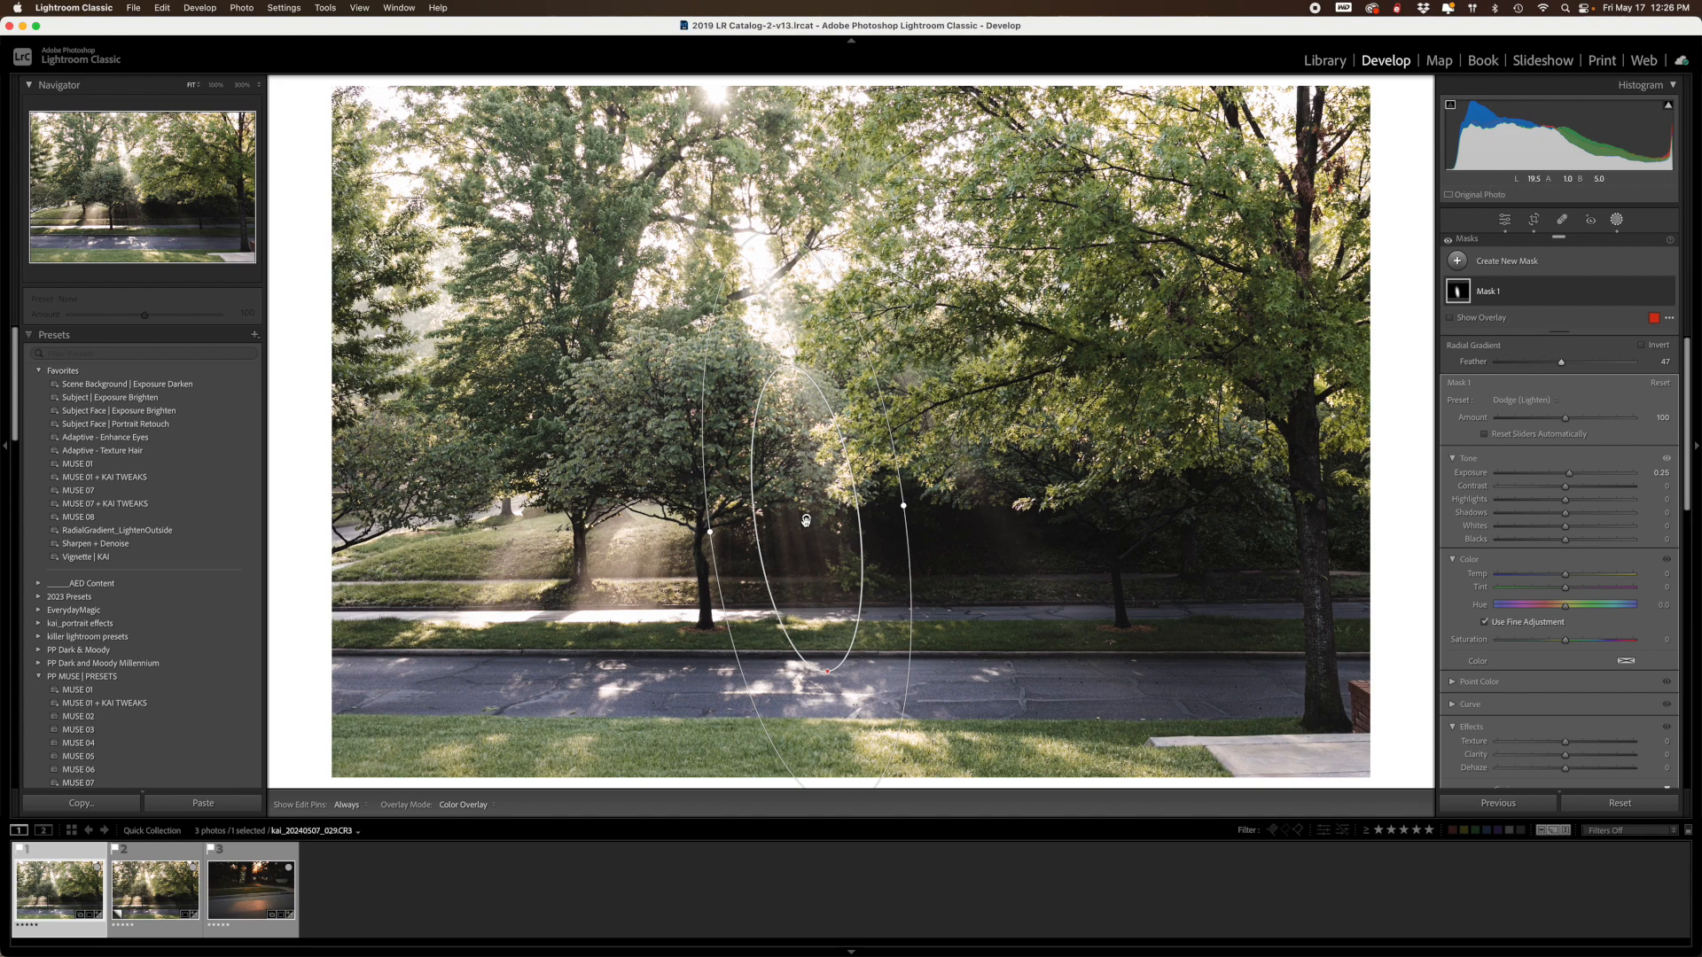
Raise the radial mask's Exposure to 0.42 and Contrast slightly, and compare the photo with and without the mask
mouse_move(806, 520)
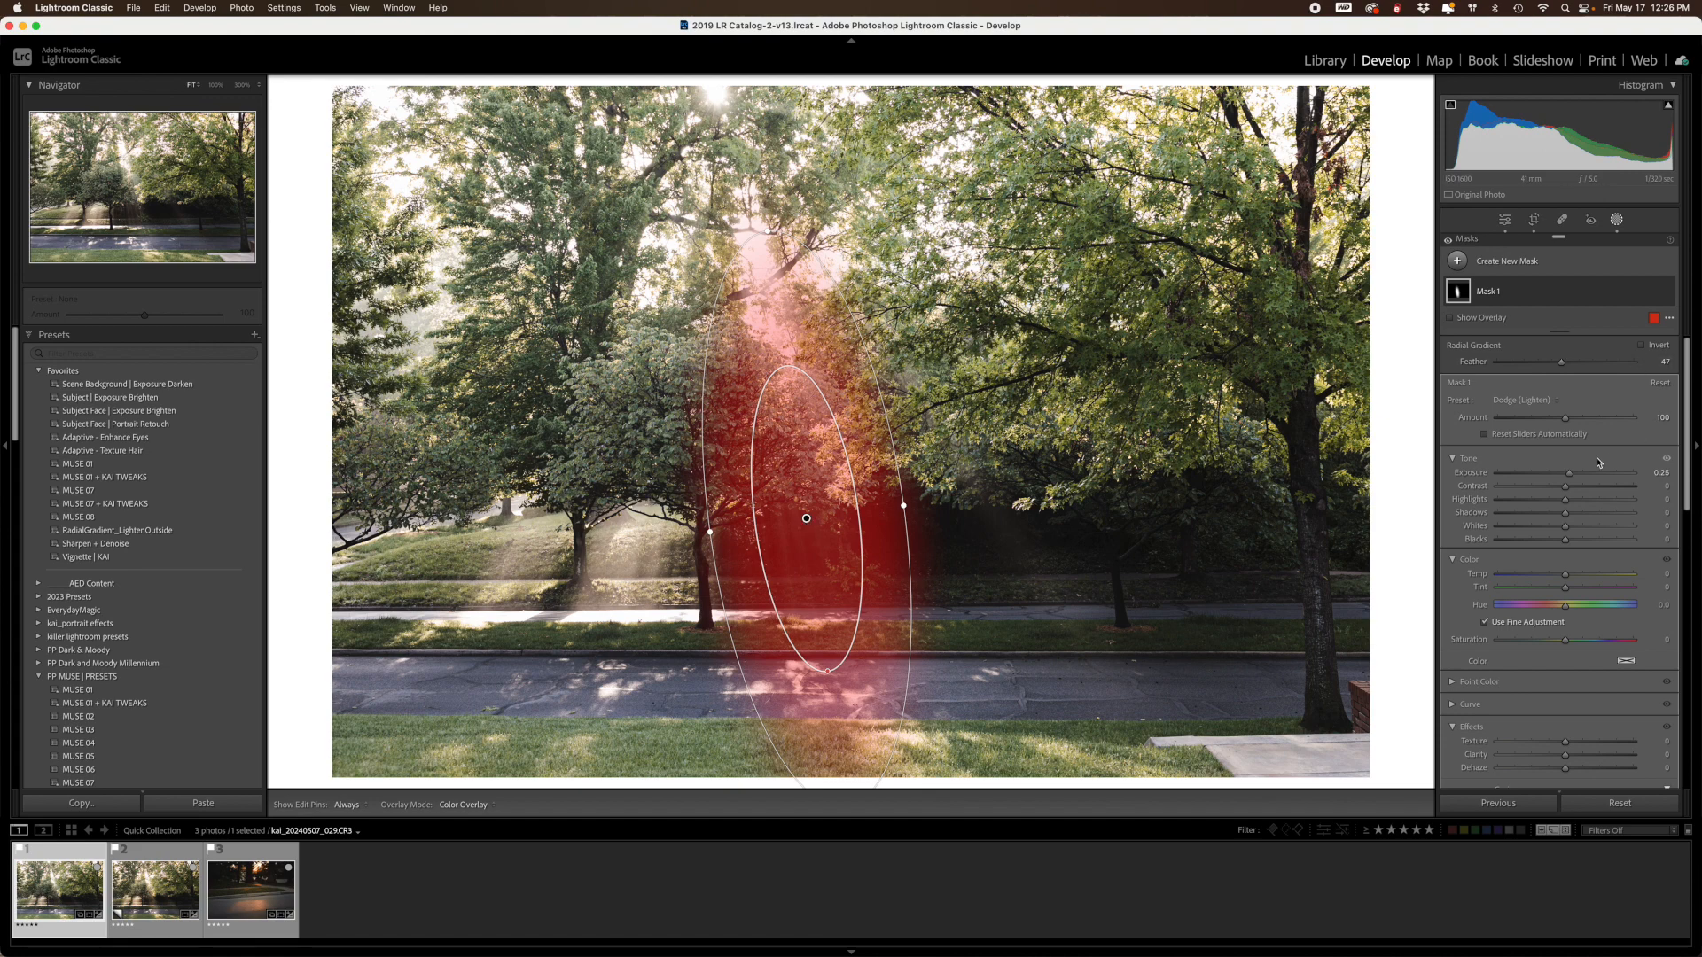
click(1570, 477)
drag(1570, 477, 1574, 493)
click(1572, 478)
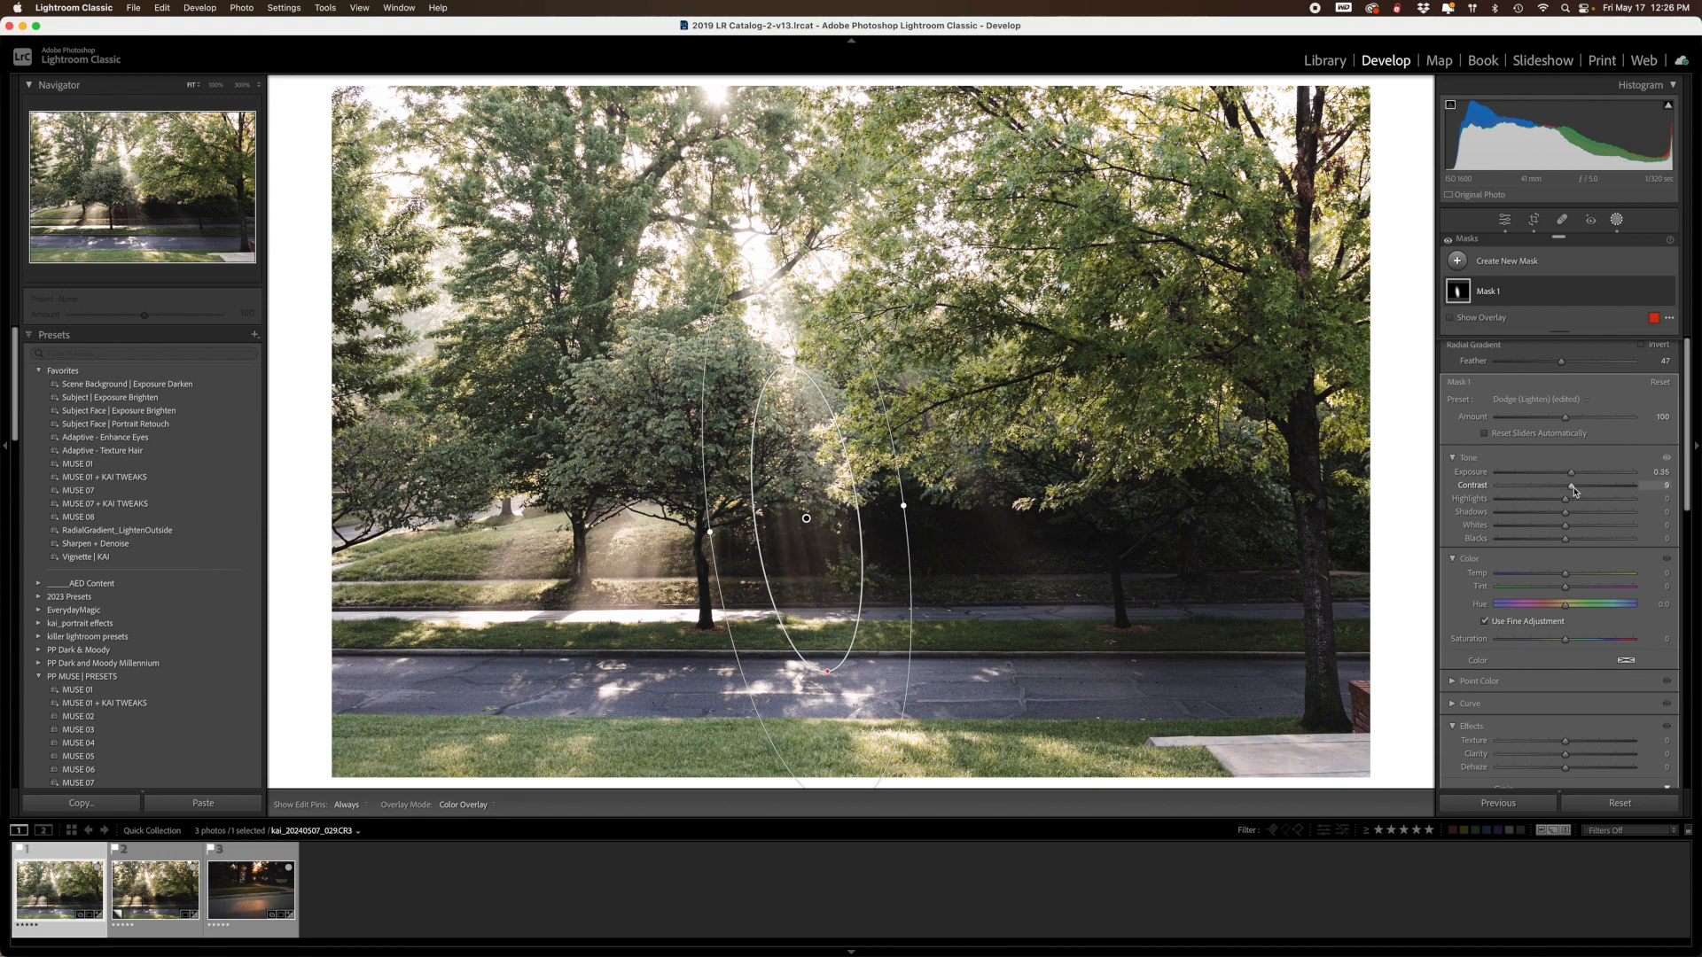
drag(1572, 477, 1574, 477)
click(1668, 292)
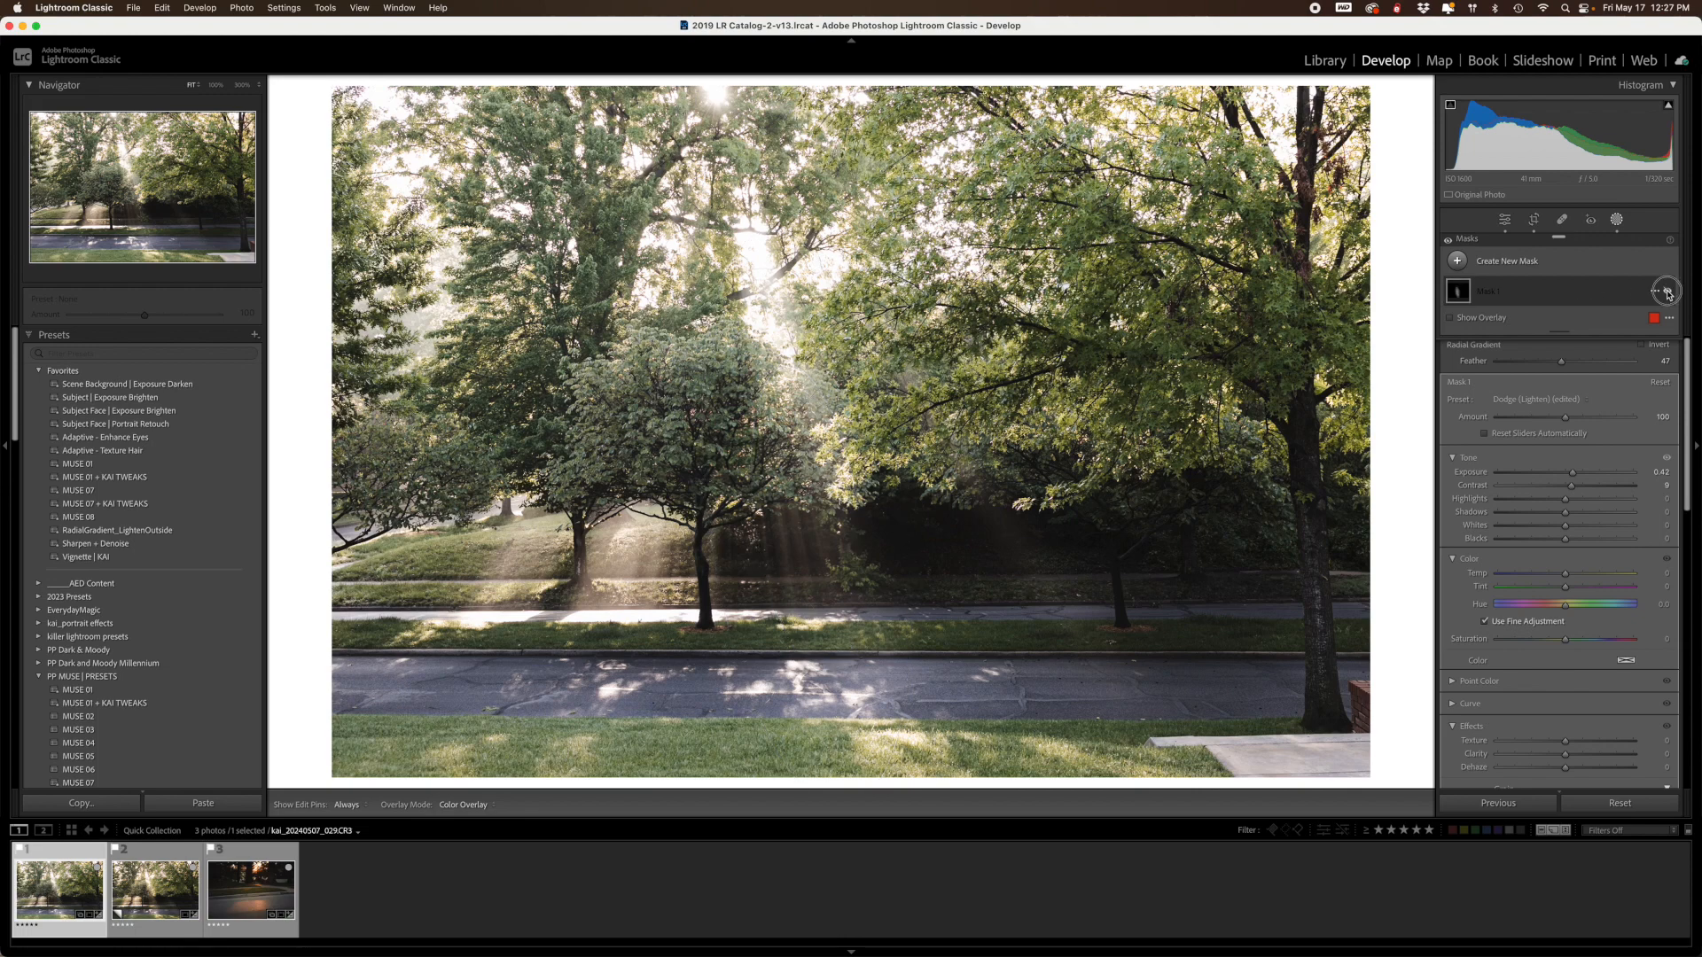
click(1667, 293)
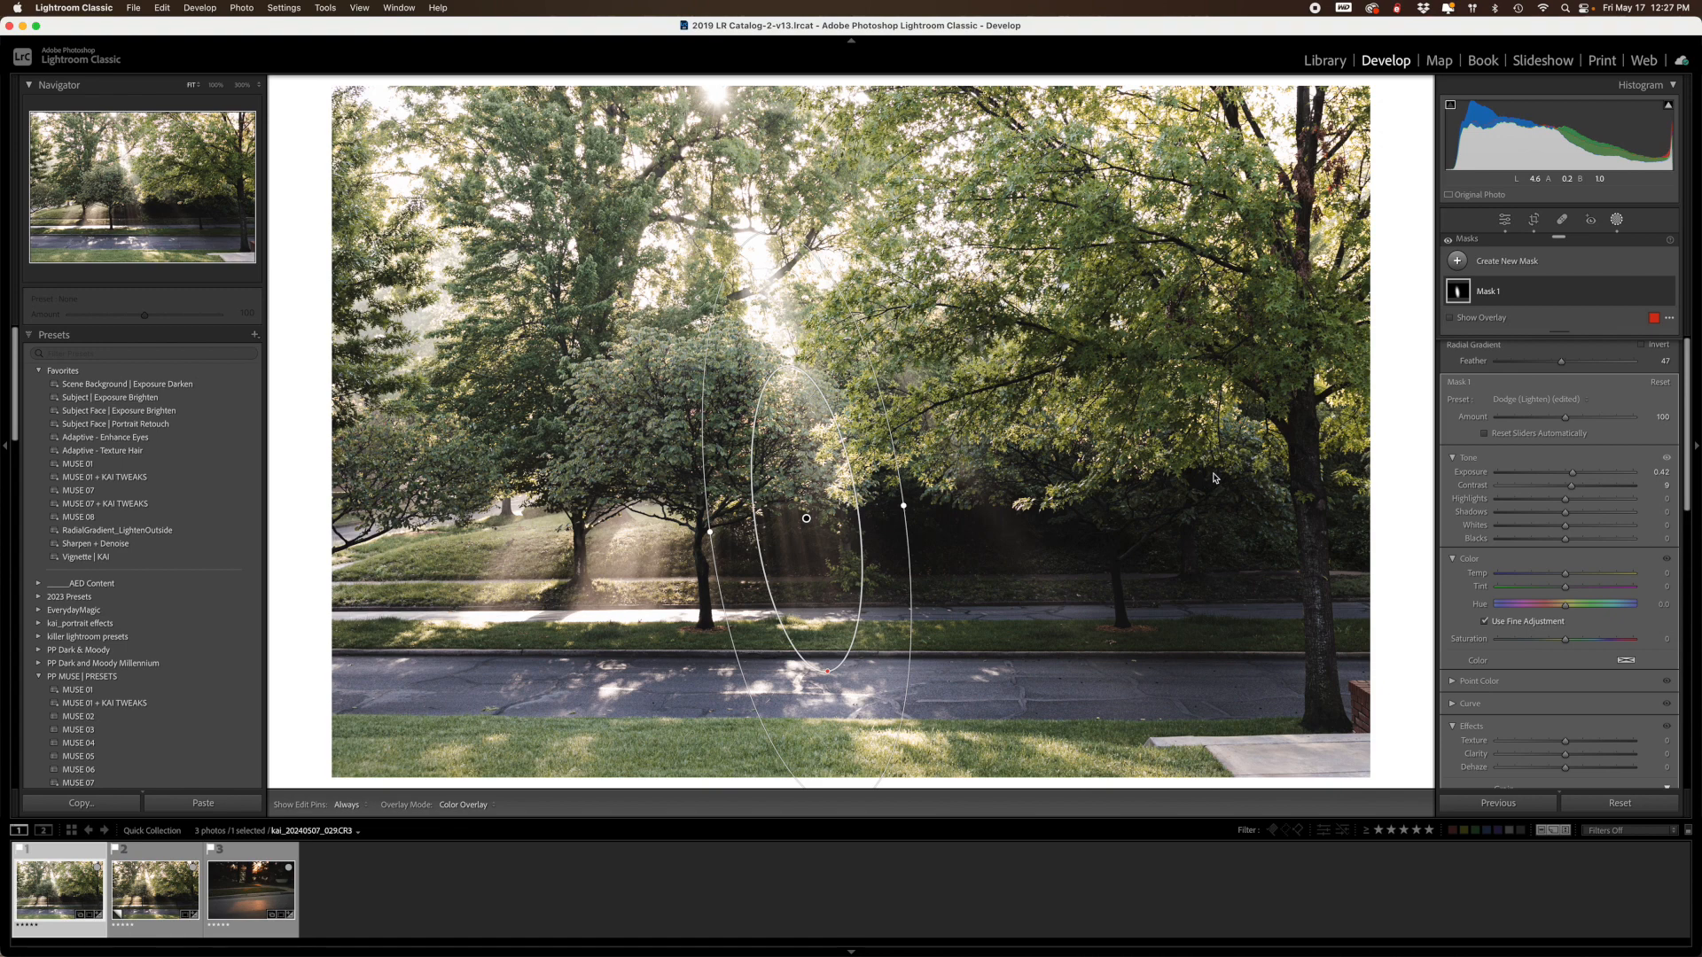
Add a second radial gradient mask with the Dodge (Lighten) preset as a narrow, slightly tilted ellipse over the rays left of the central trunk
click(1458, 262)
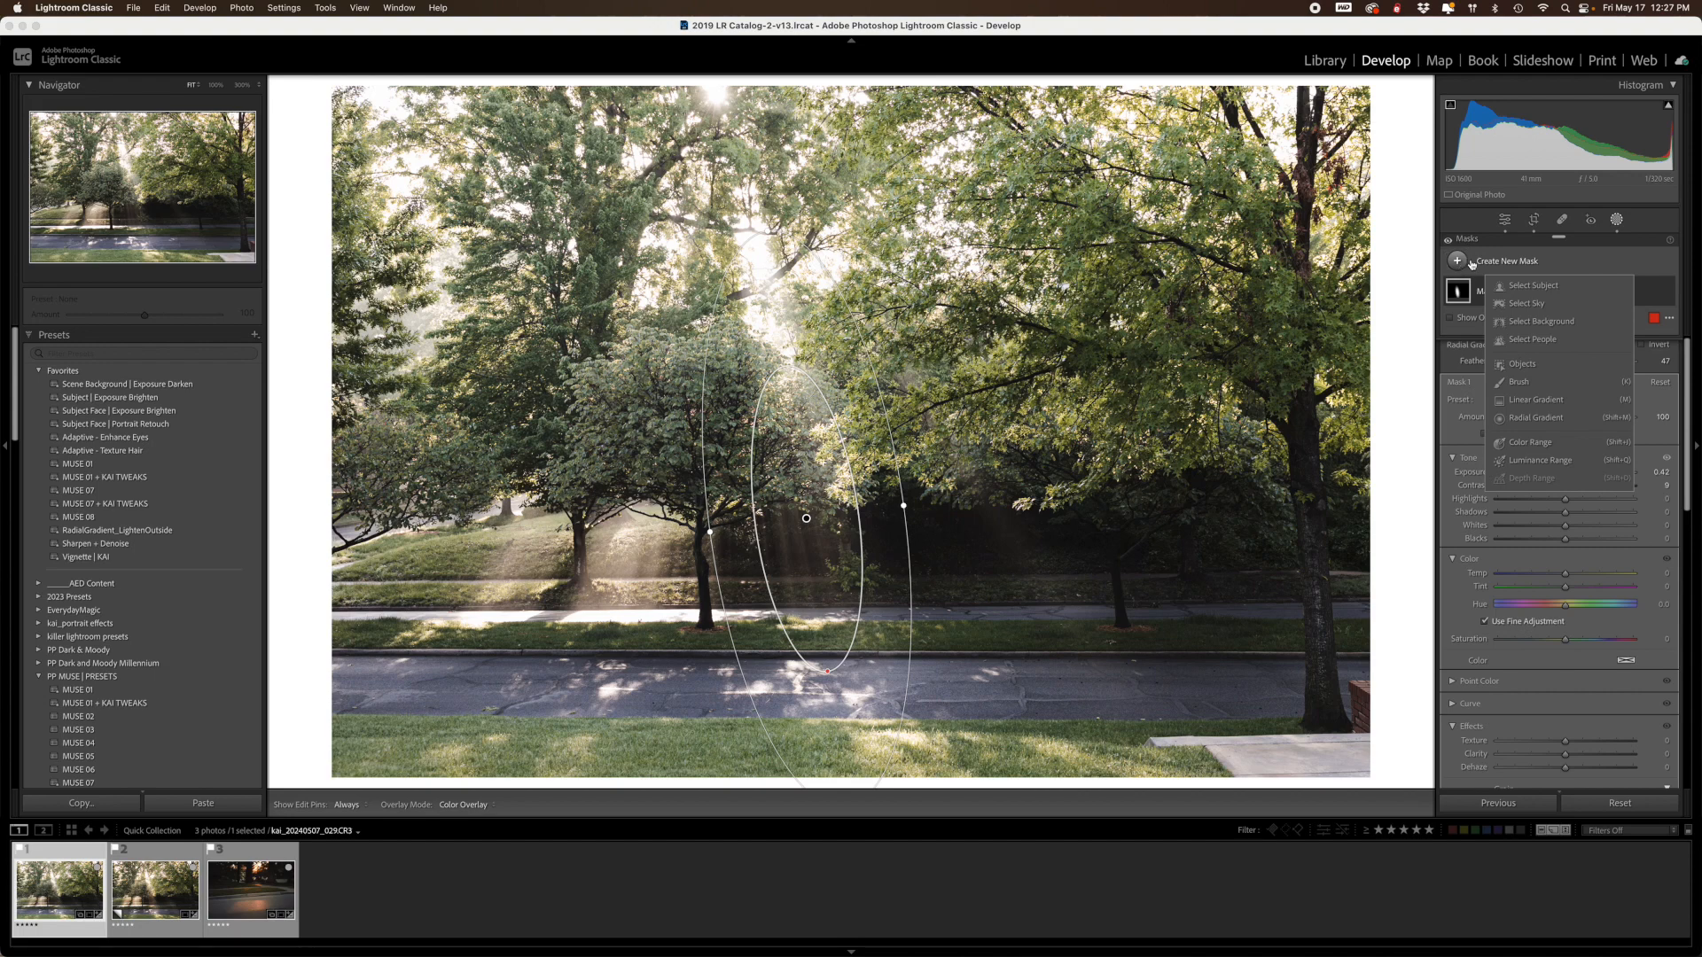
click(1535, 417)
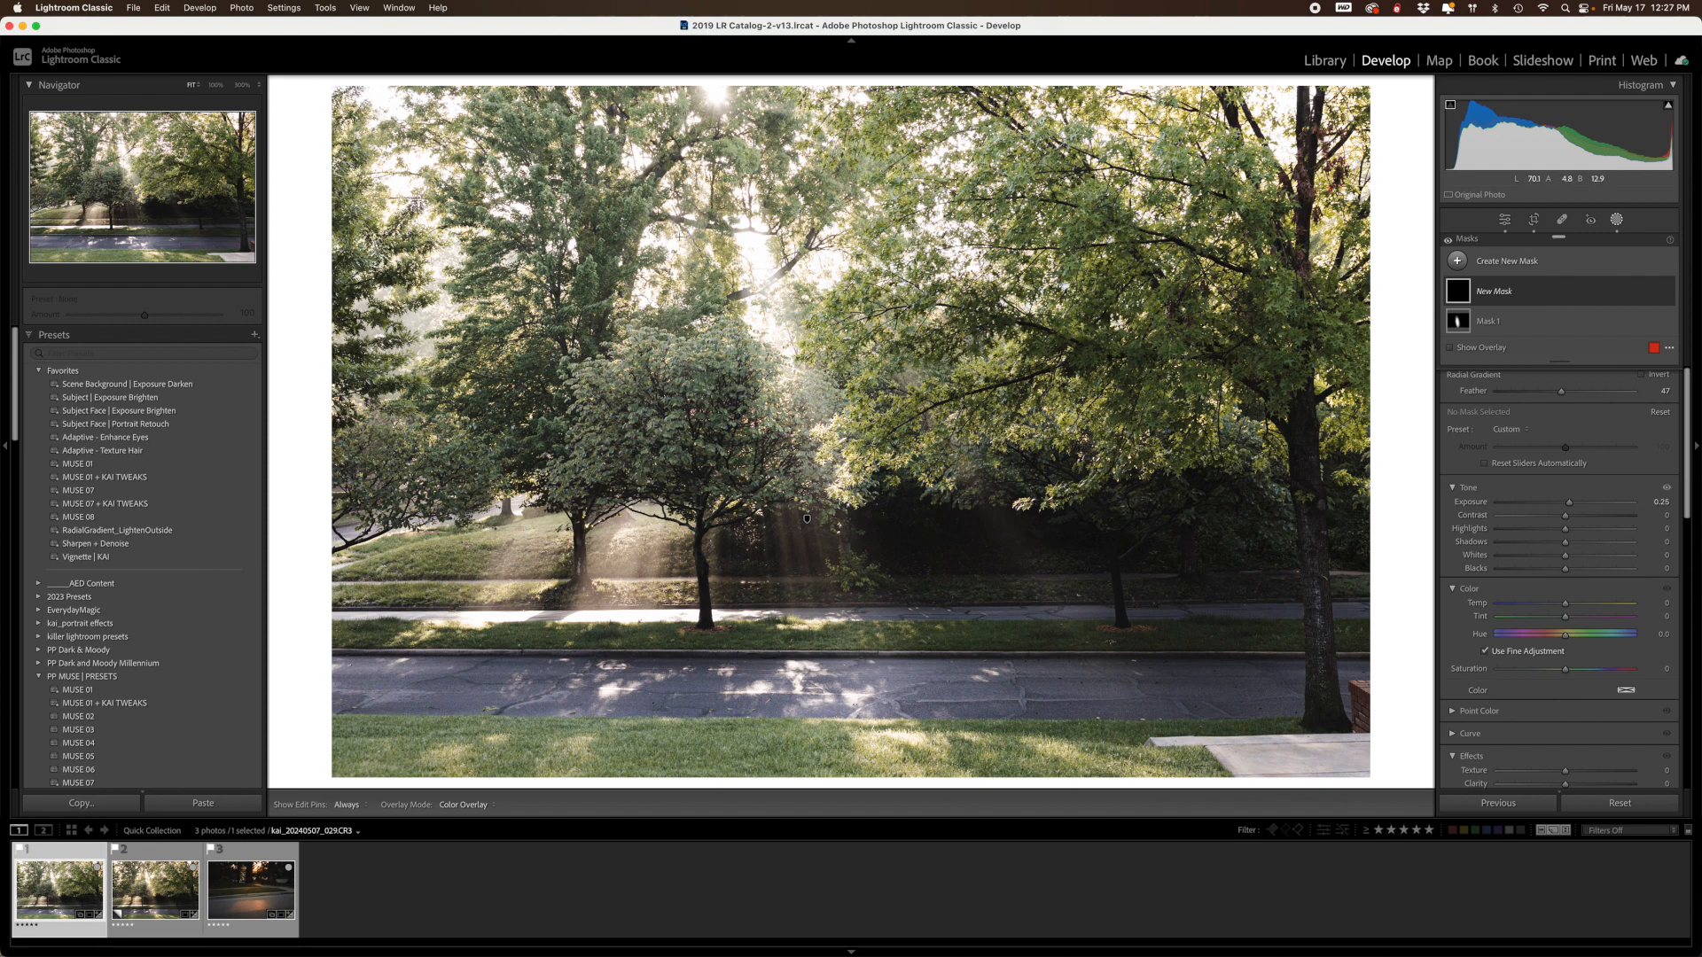
drag(680, 460, 700, 533)
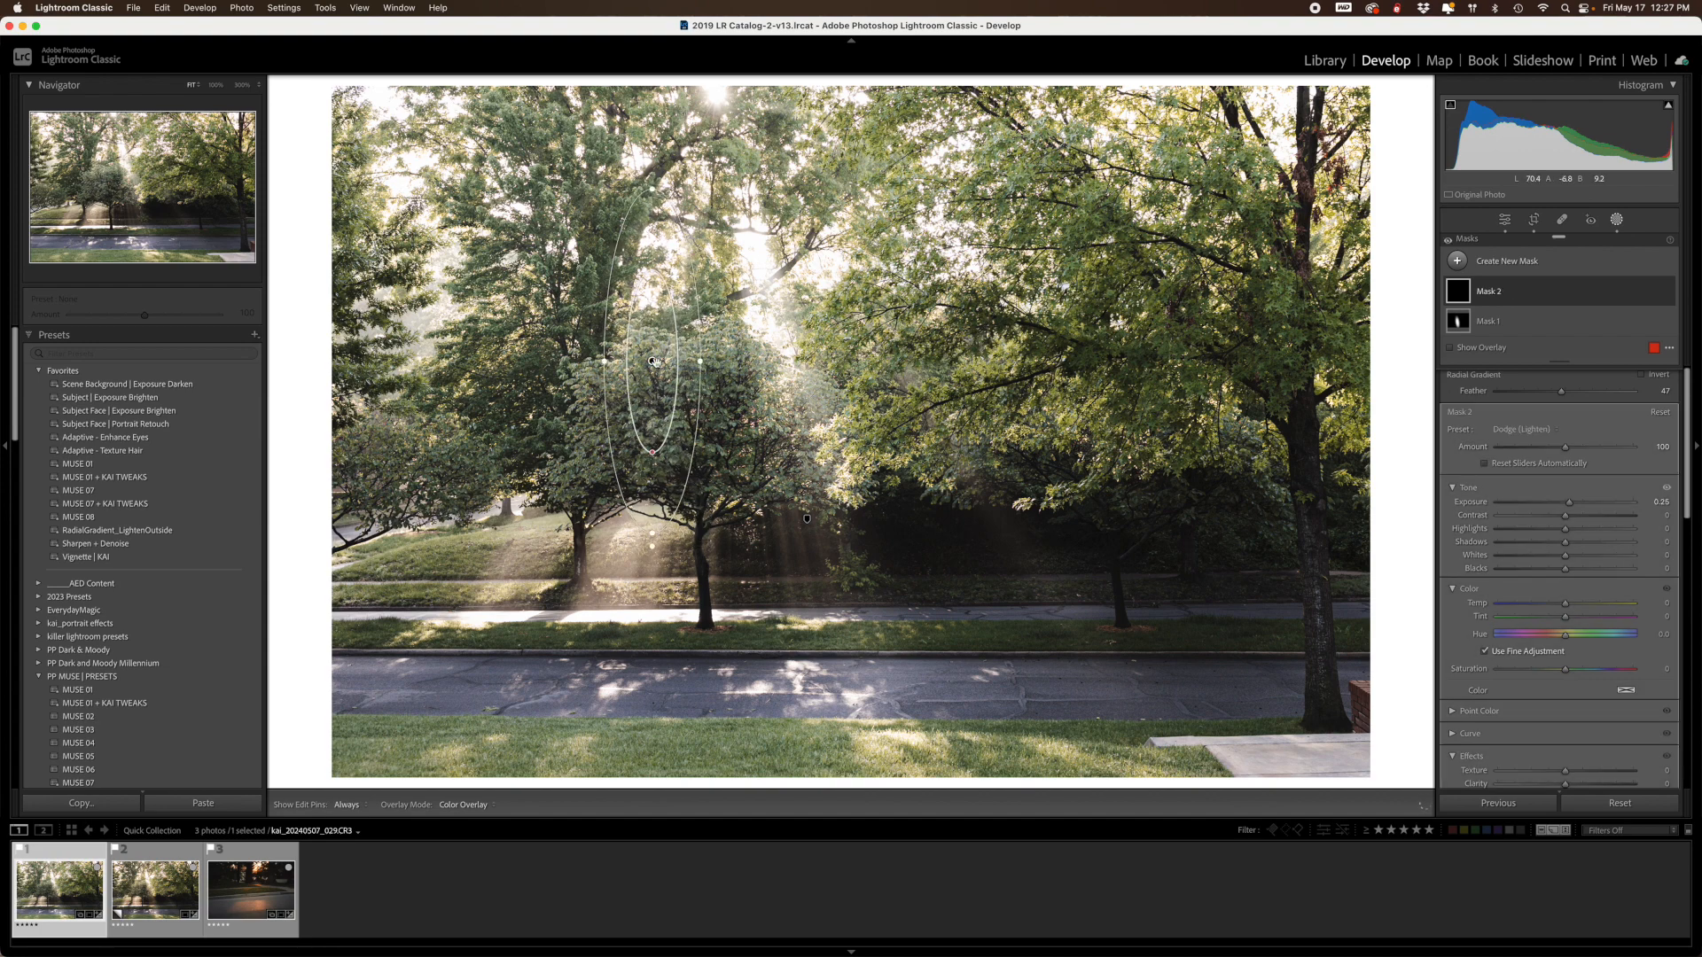
drag(658, 188, 666, 185)
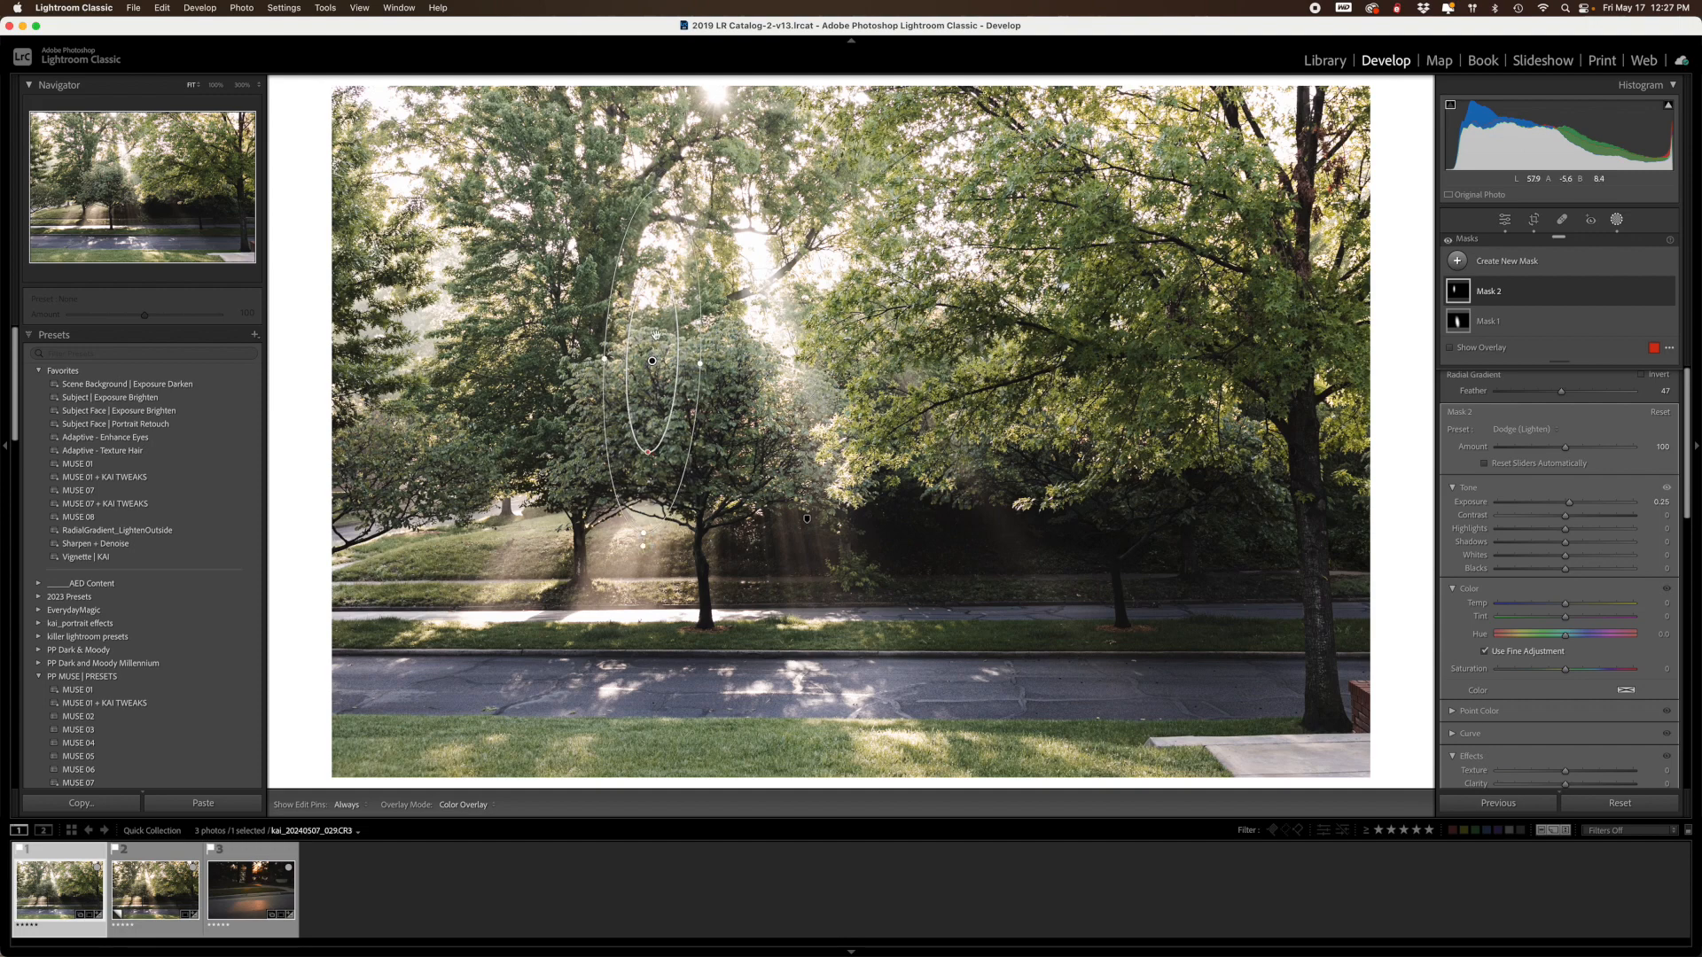
drag(653, 419, 632, 542)
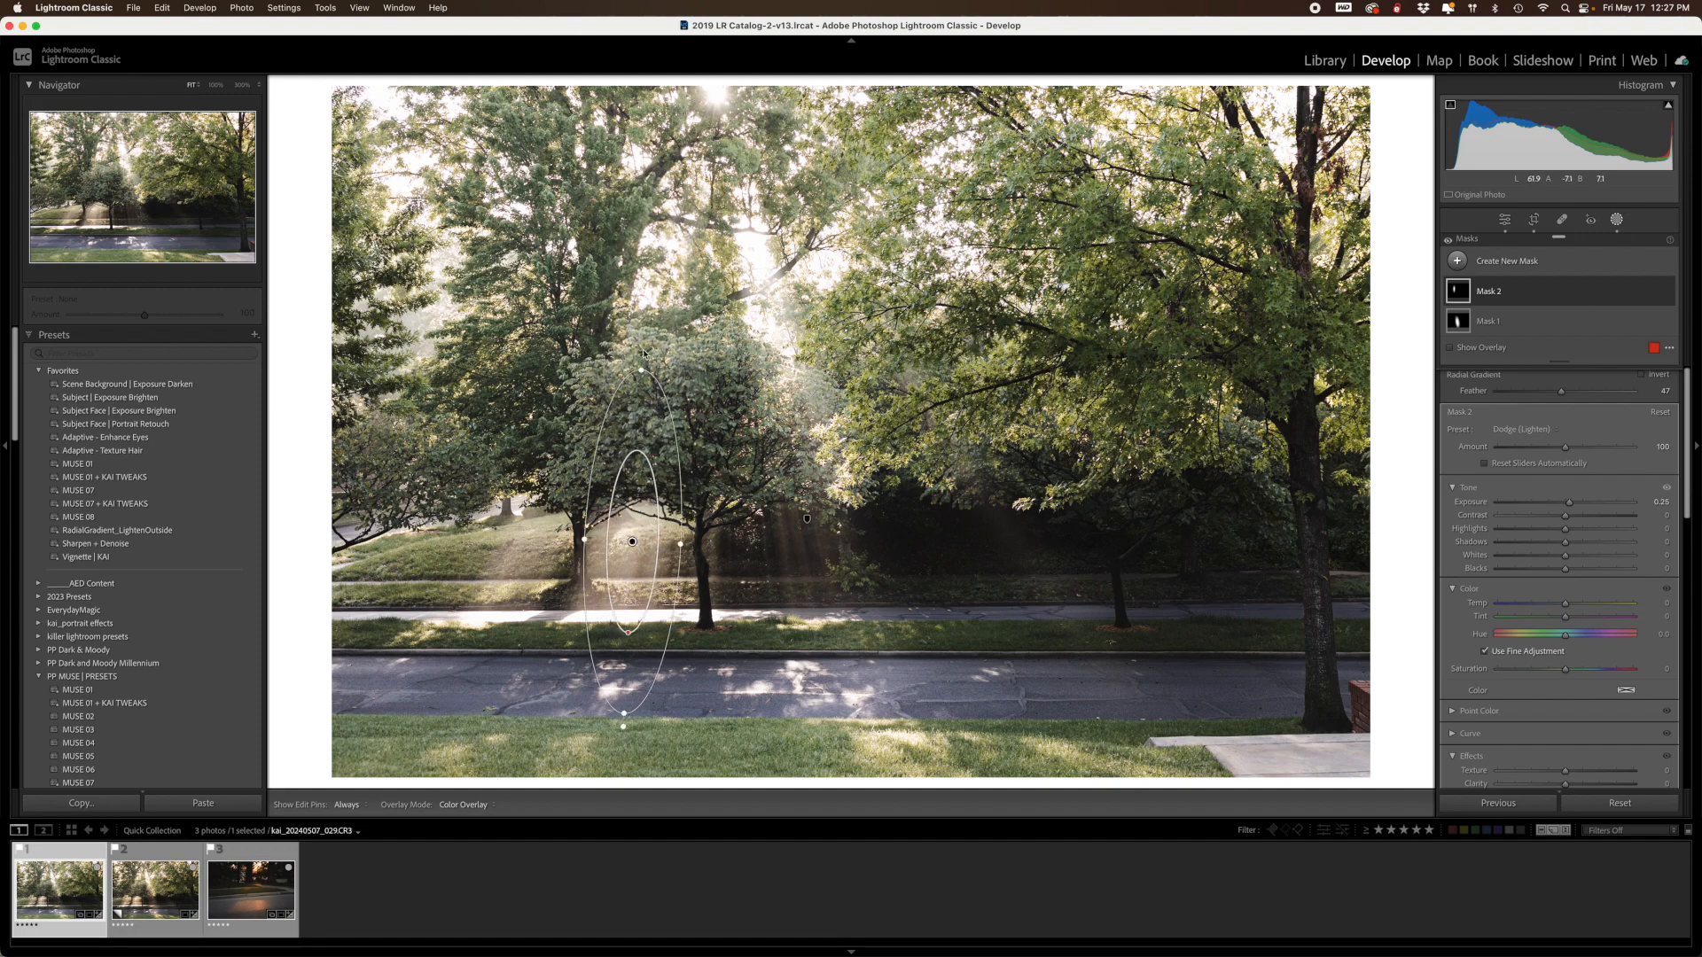
drag(647, 358, 665, 358)
drag(678, 550, 689, 551)
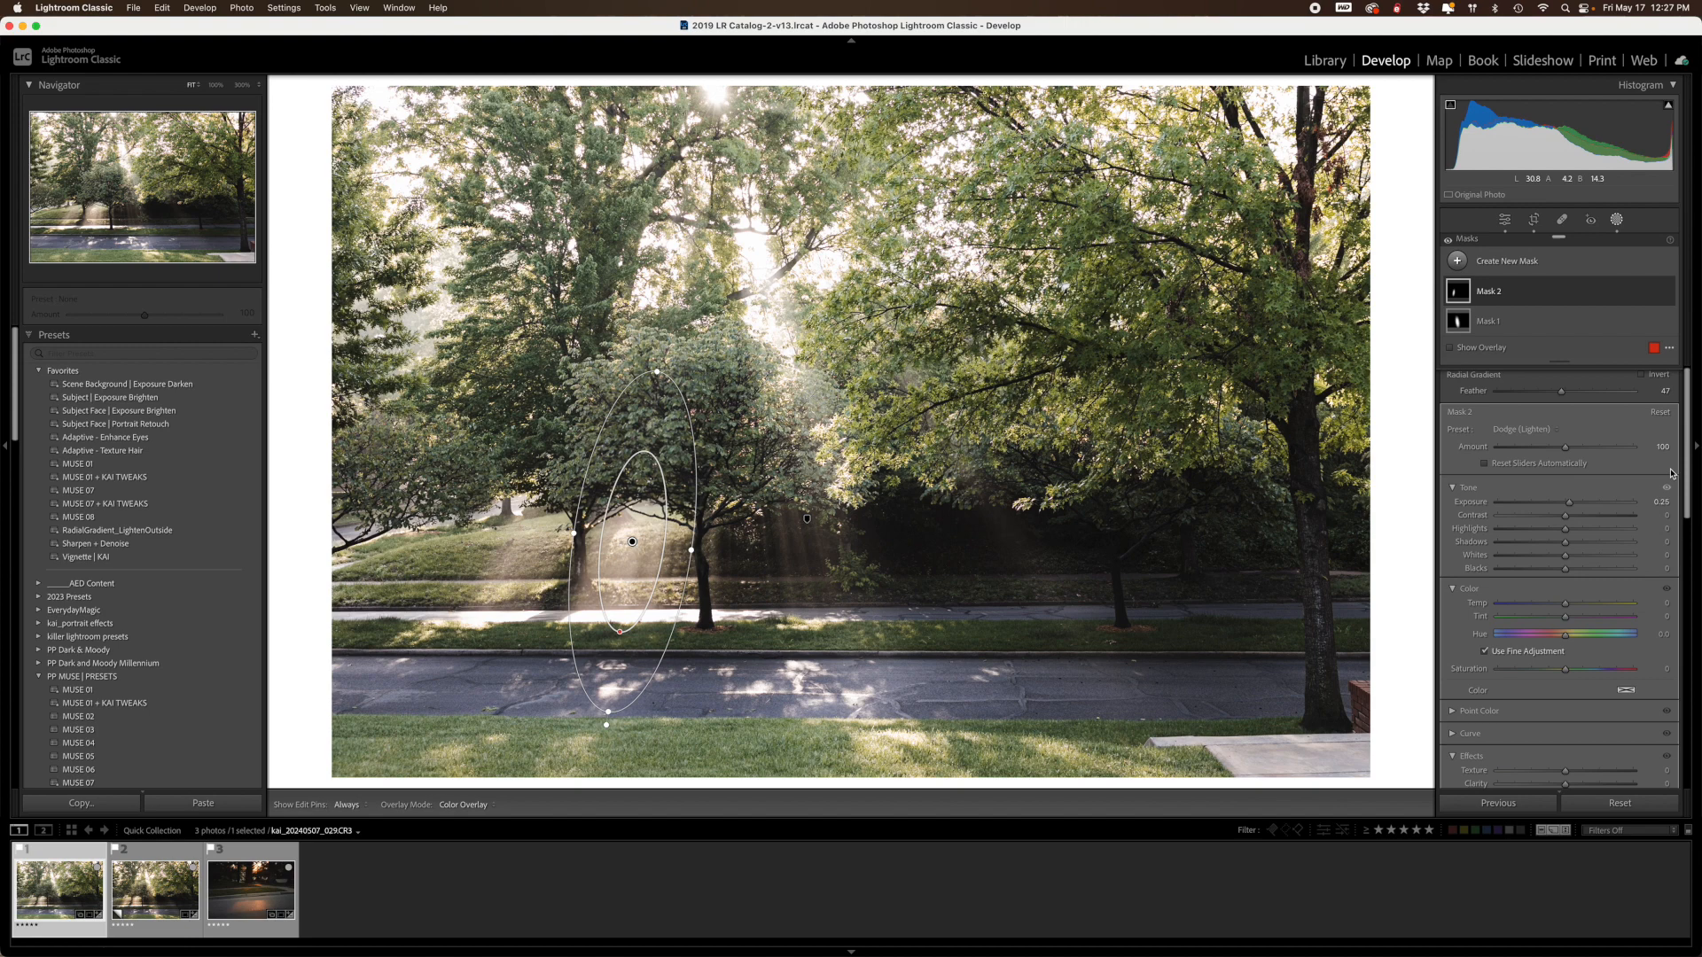
Set the second radial mask's Feather to 57, shift it down toward the road and lengthen it along the rays
drag(1561, 391, 1581, 395)
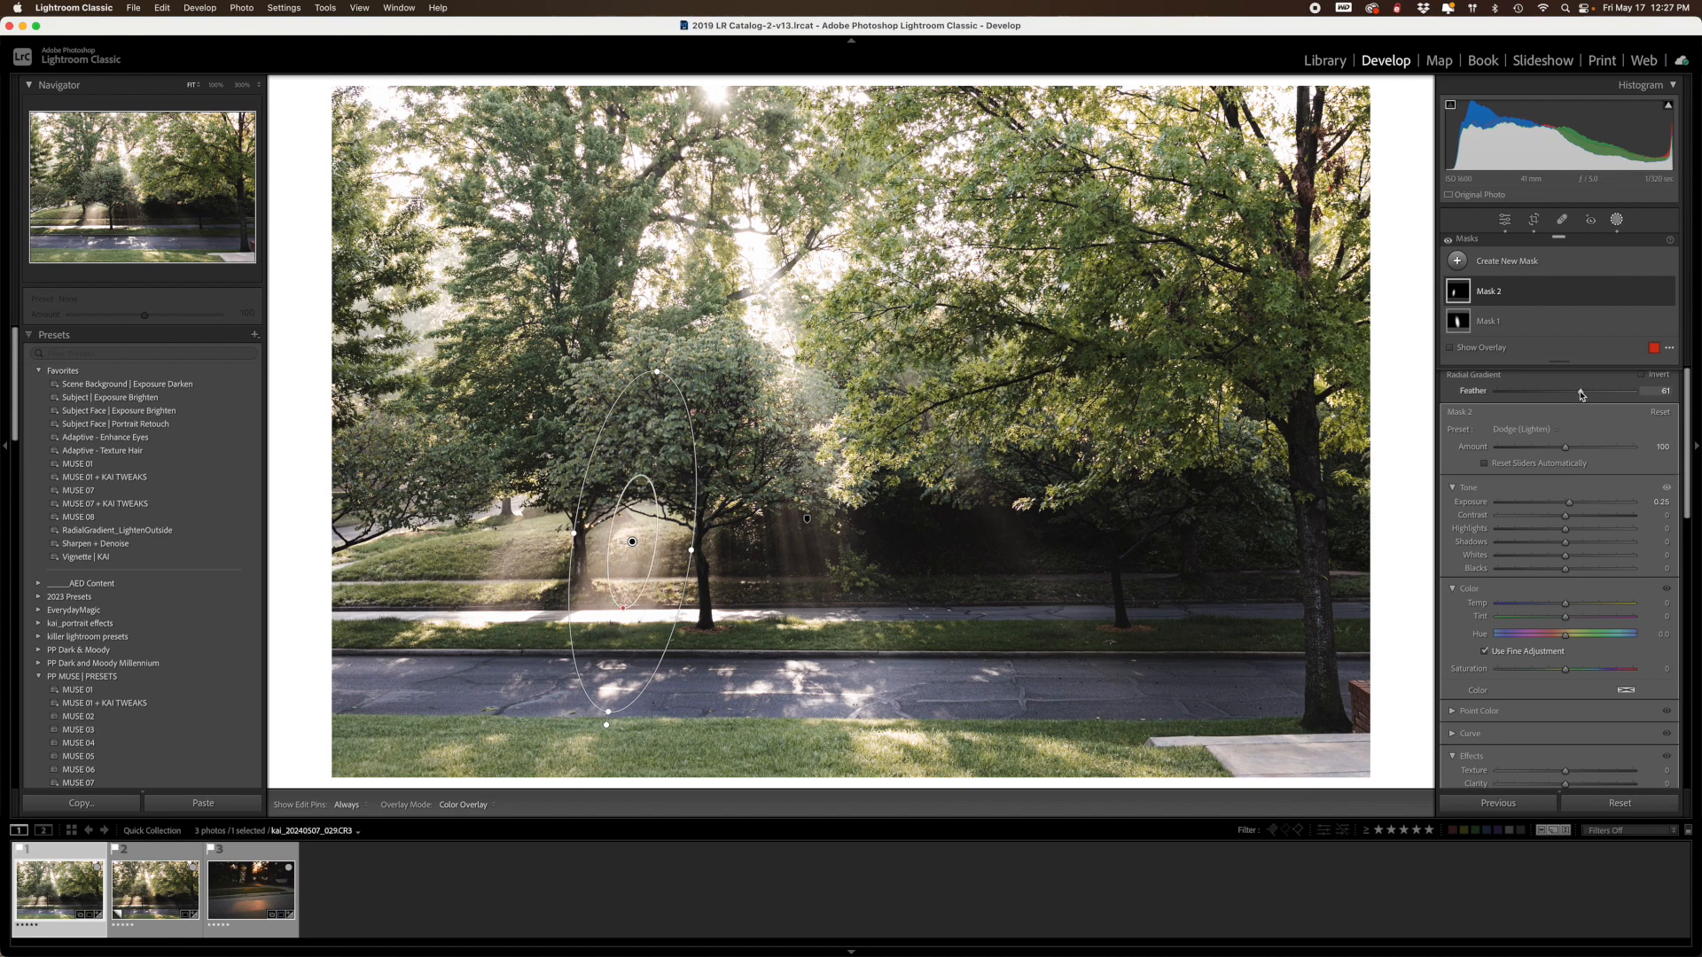
drag(632, 541, 624, 578)
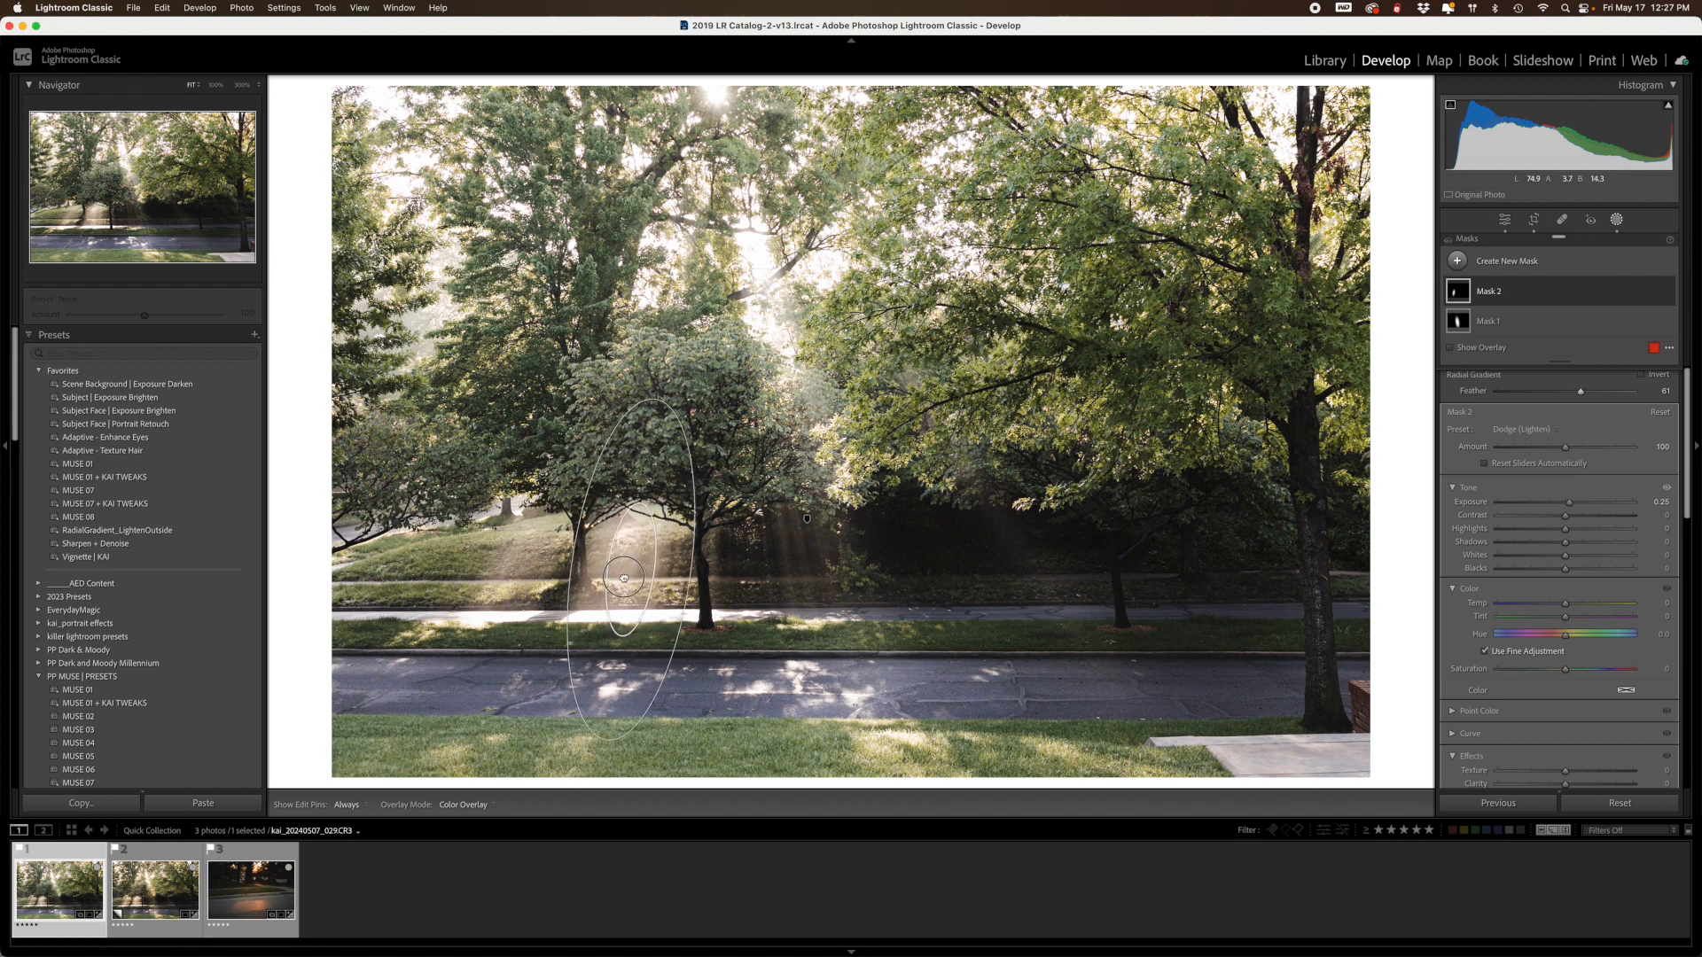
drag(1575, 391, 1574, 392)
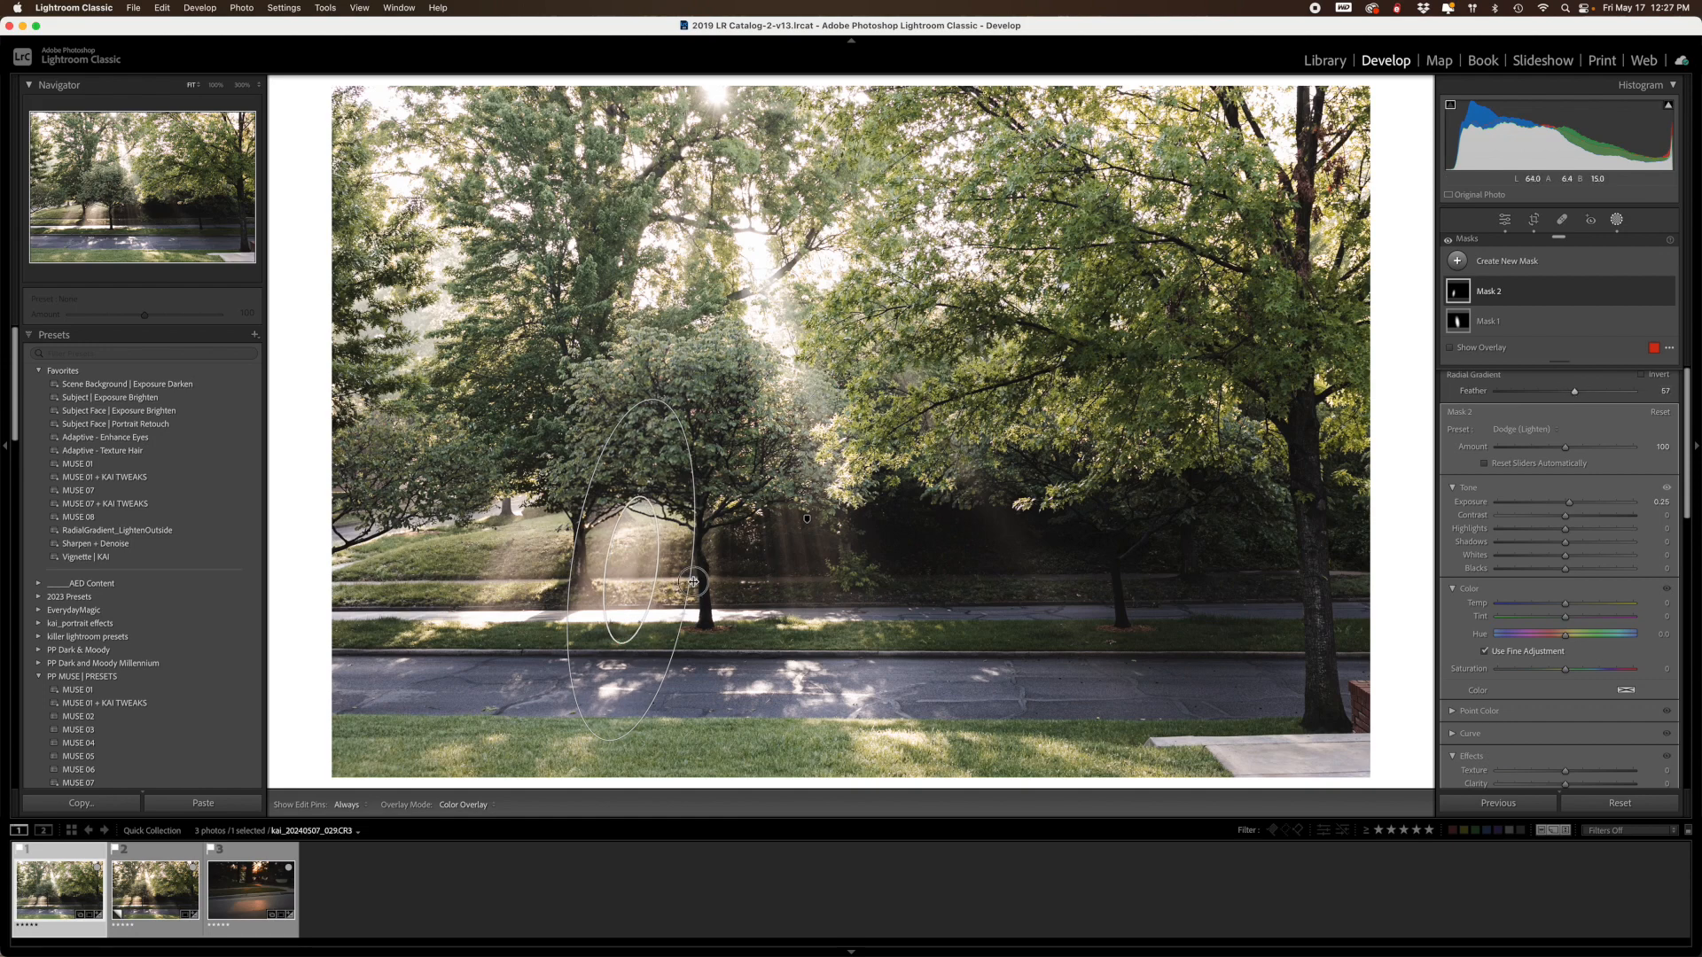
drag(627, 597, 626, 623)
drag(656, 425, 713, 279)
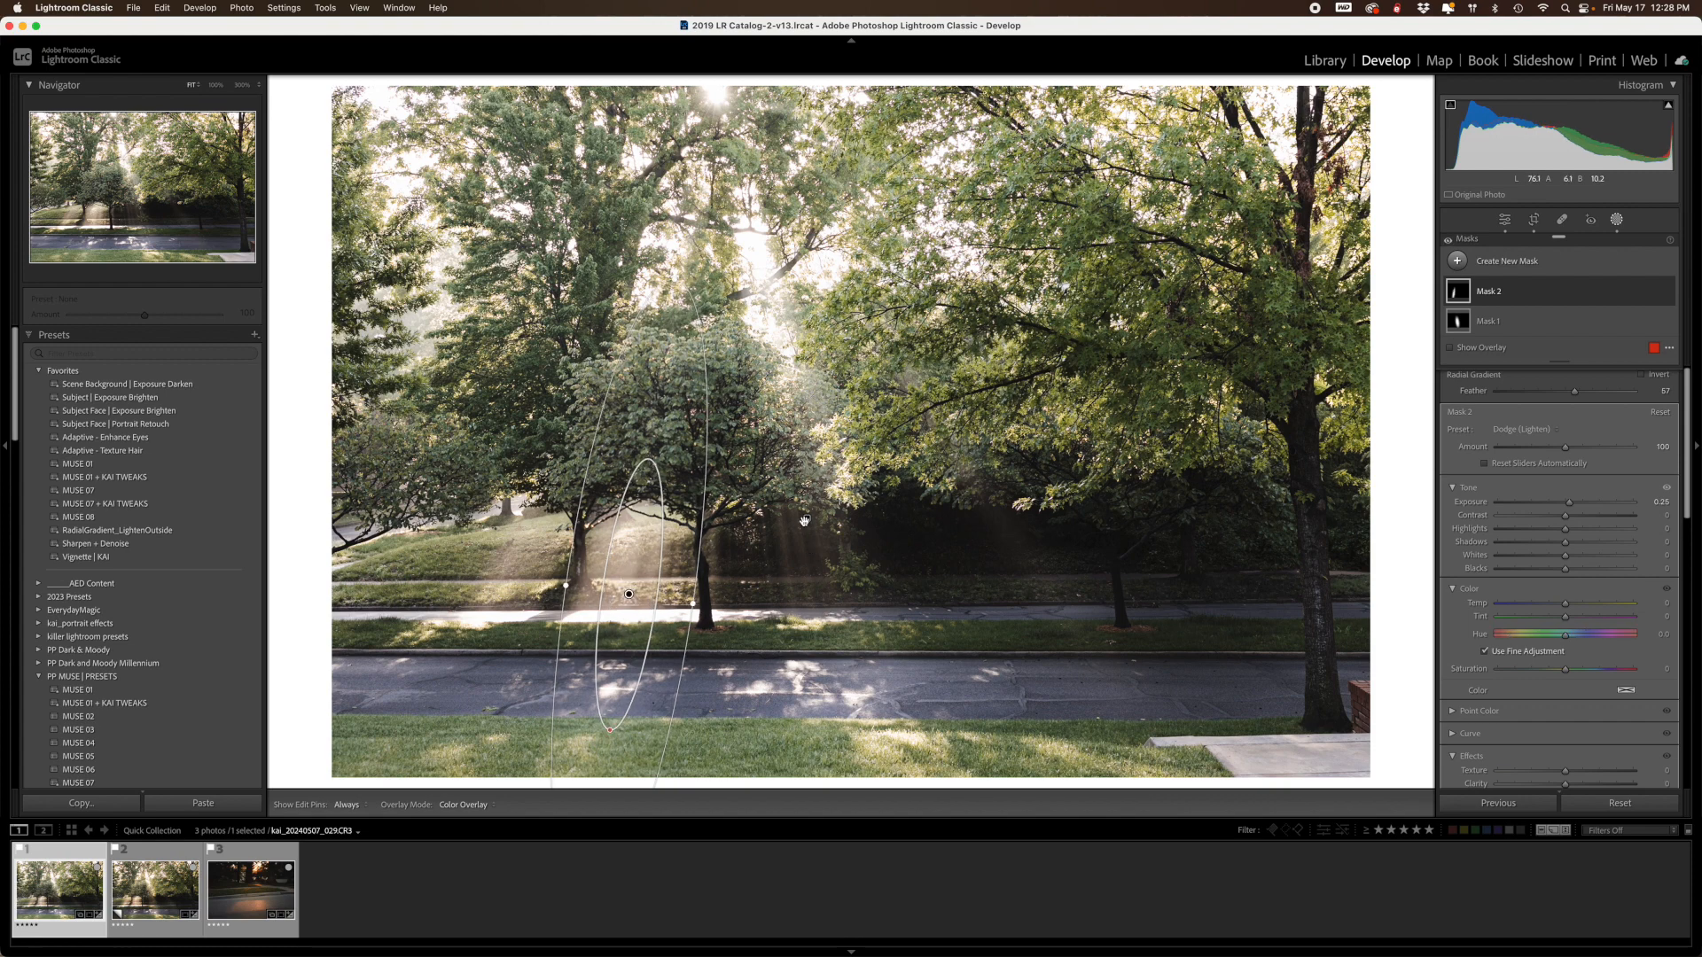
At 33.3% view, stretch Mask 1's ellipse past the photo's lower edge and lower it slightly along the rays
click(807, 521)
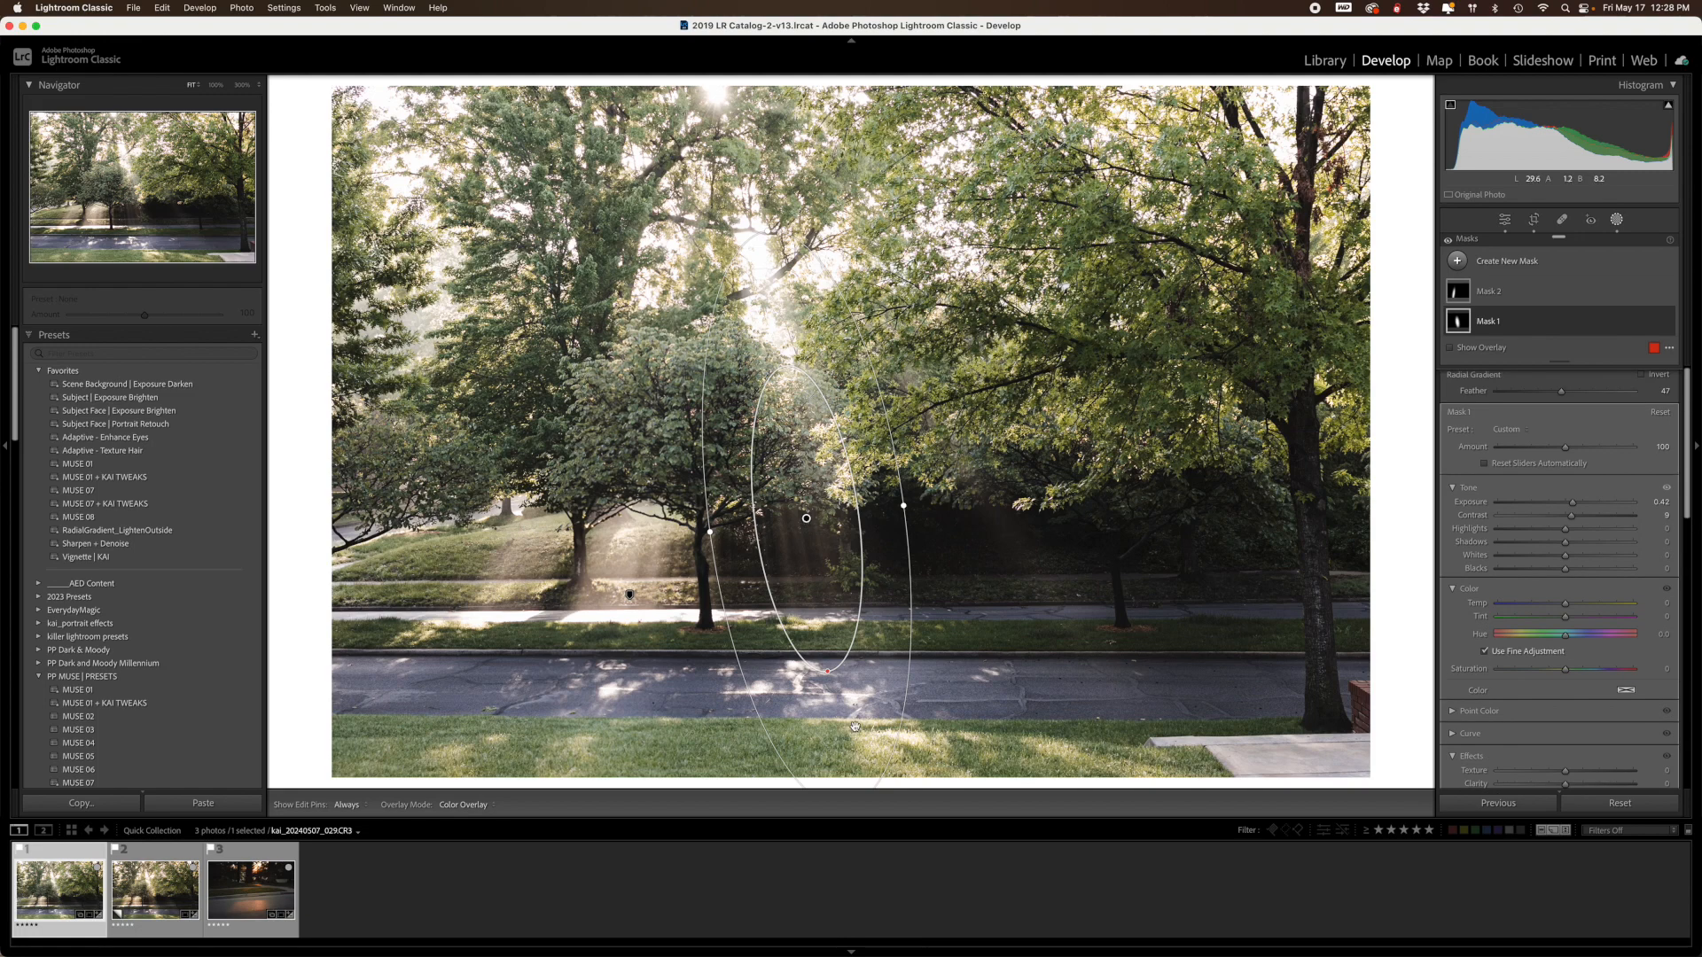
click(259, 85)
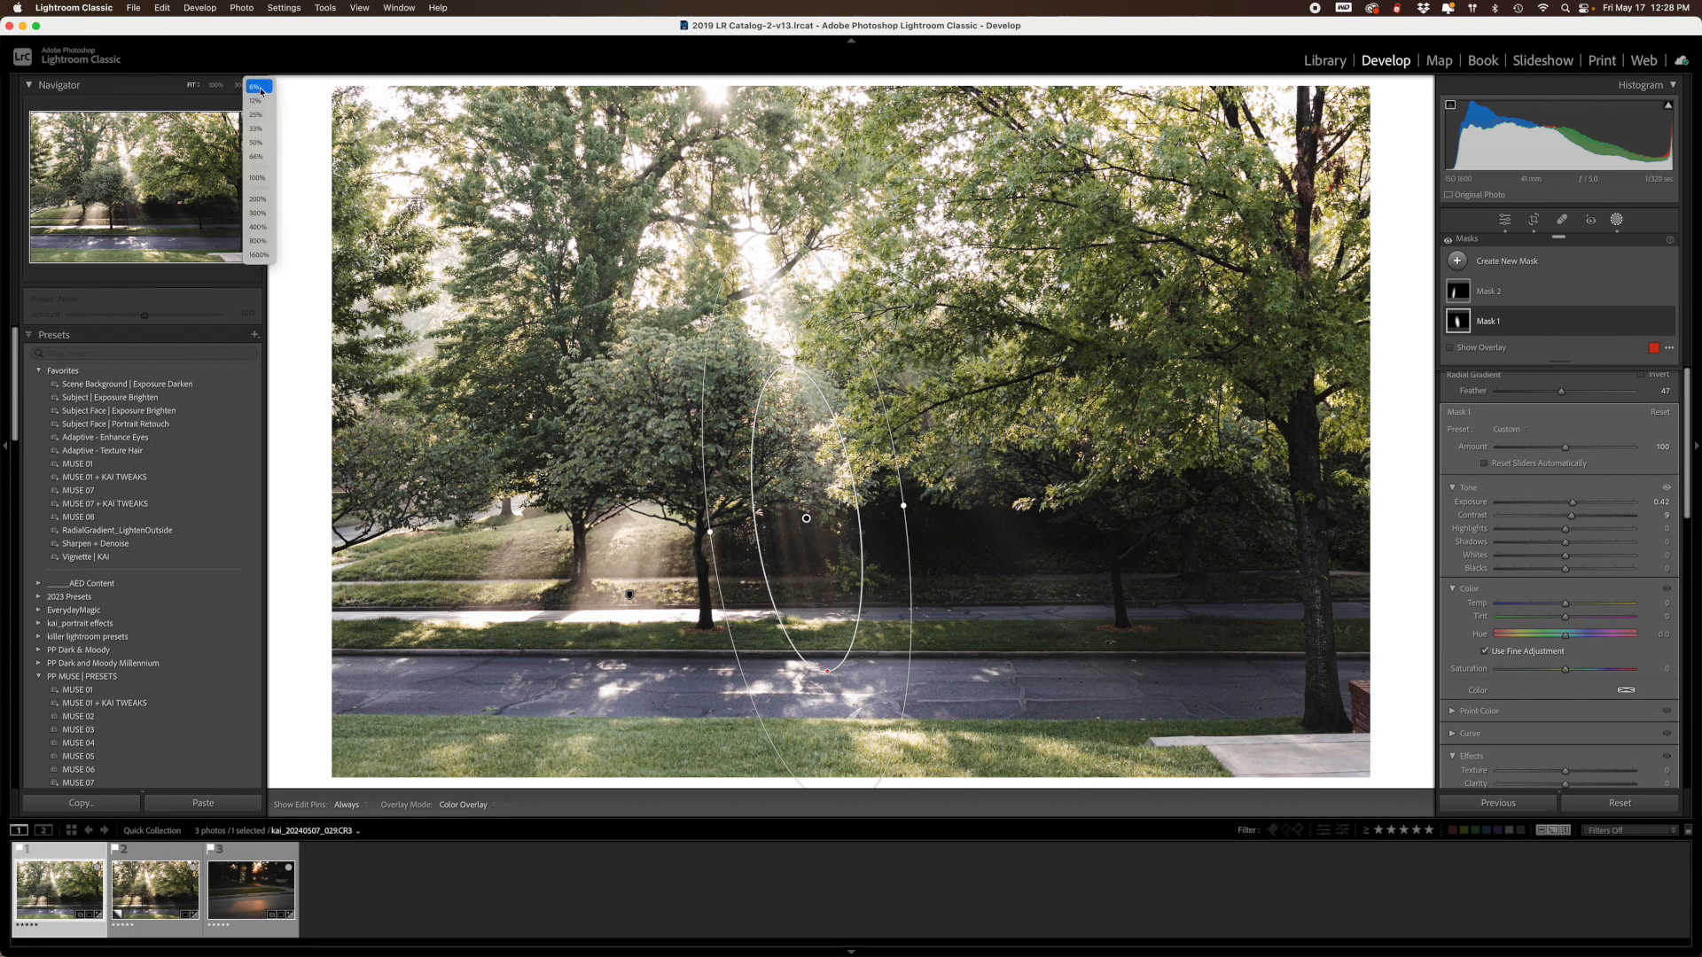
click(255, 129)
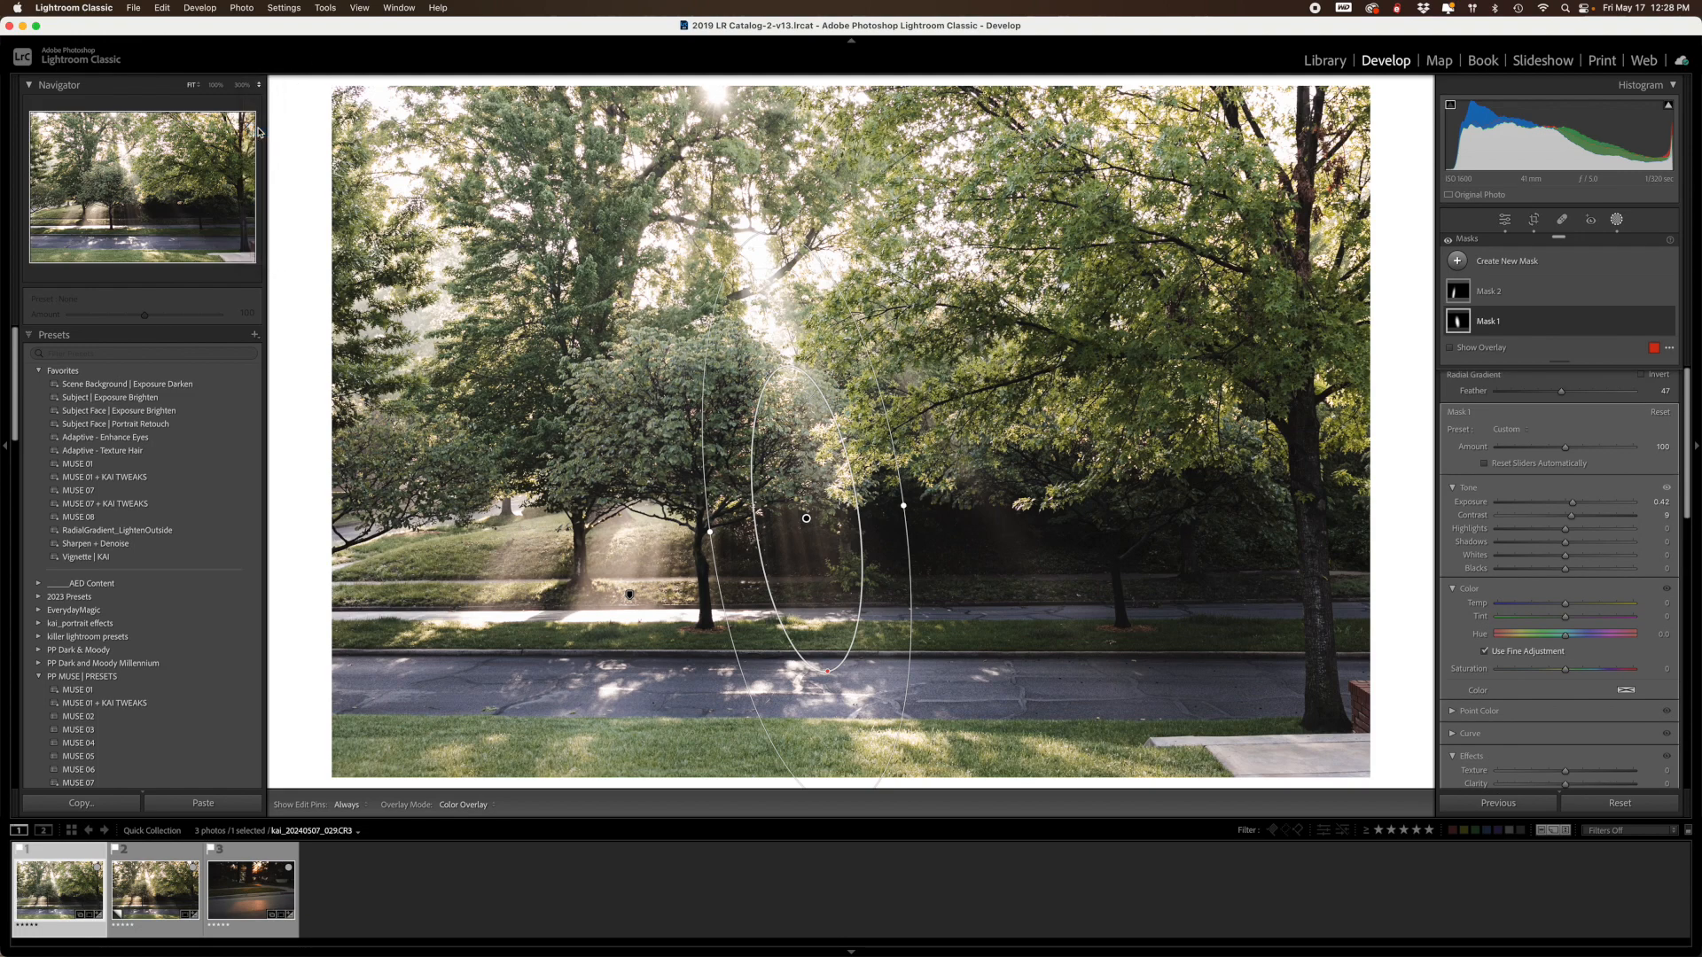
drag(847, 688, 860, 784)
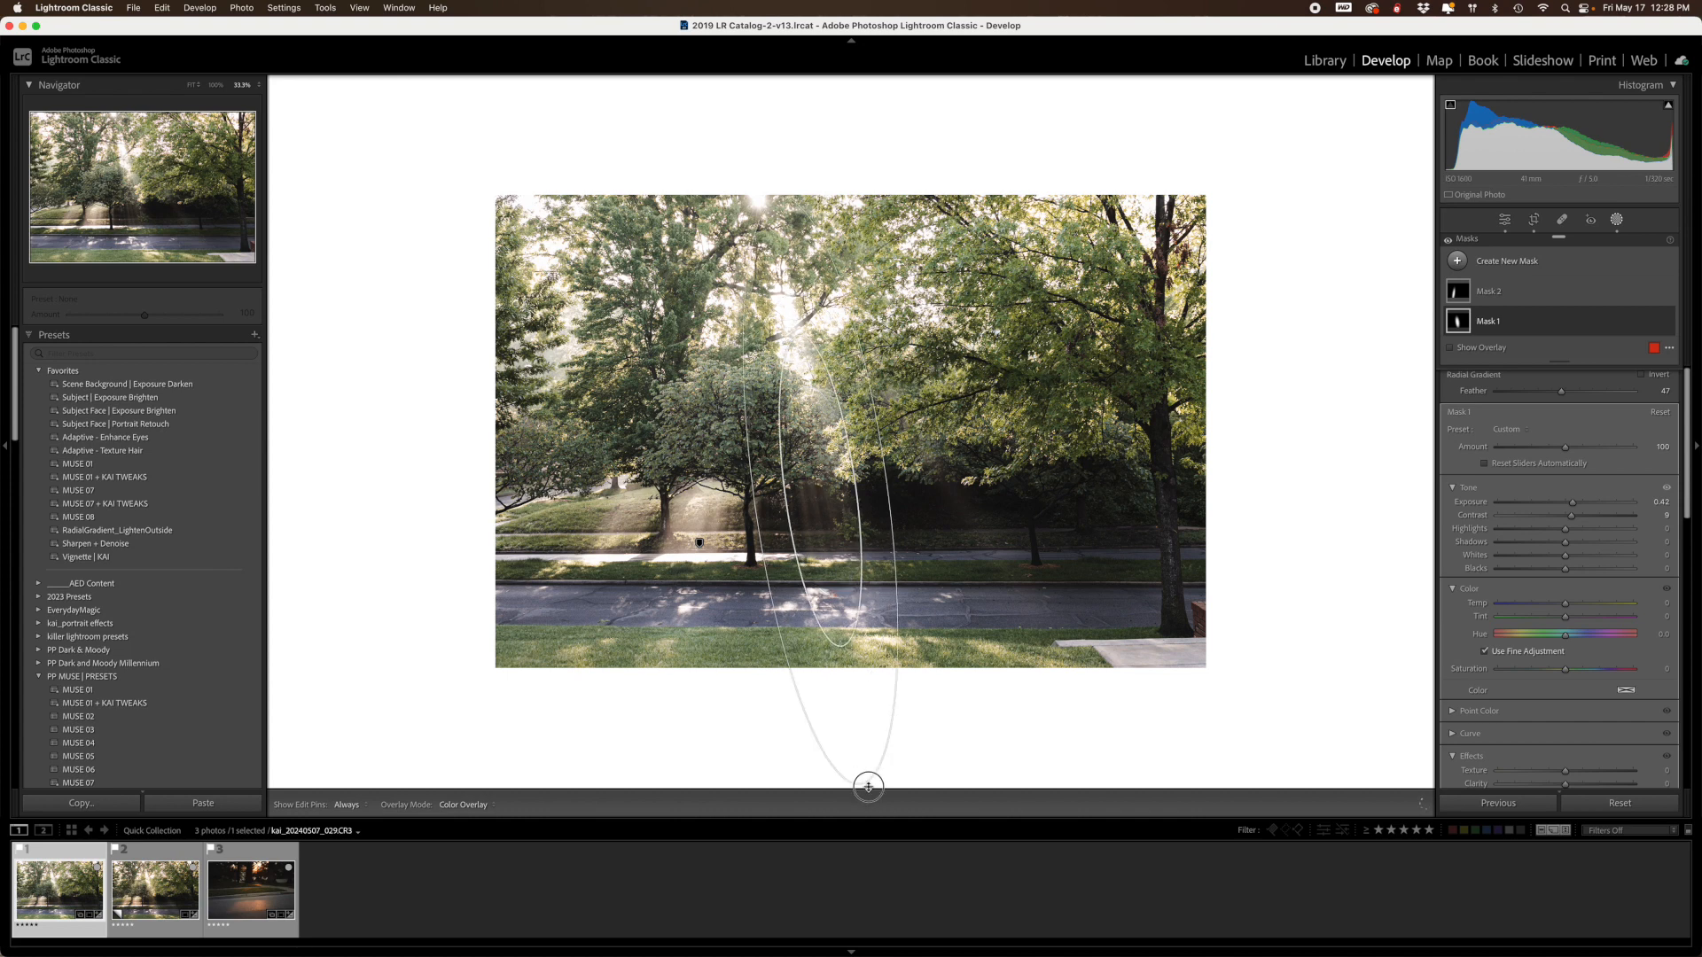
drag(820, 491, 827, 507)
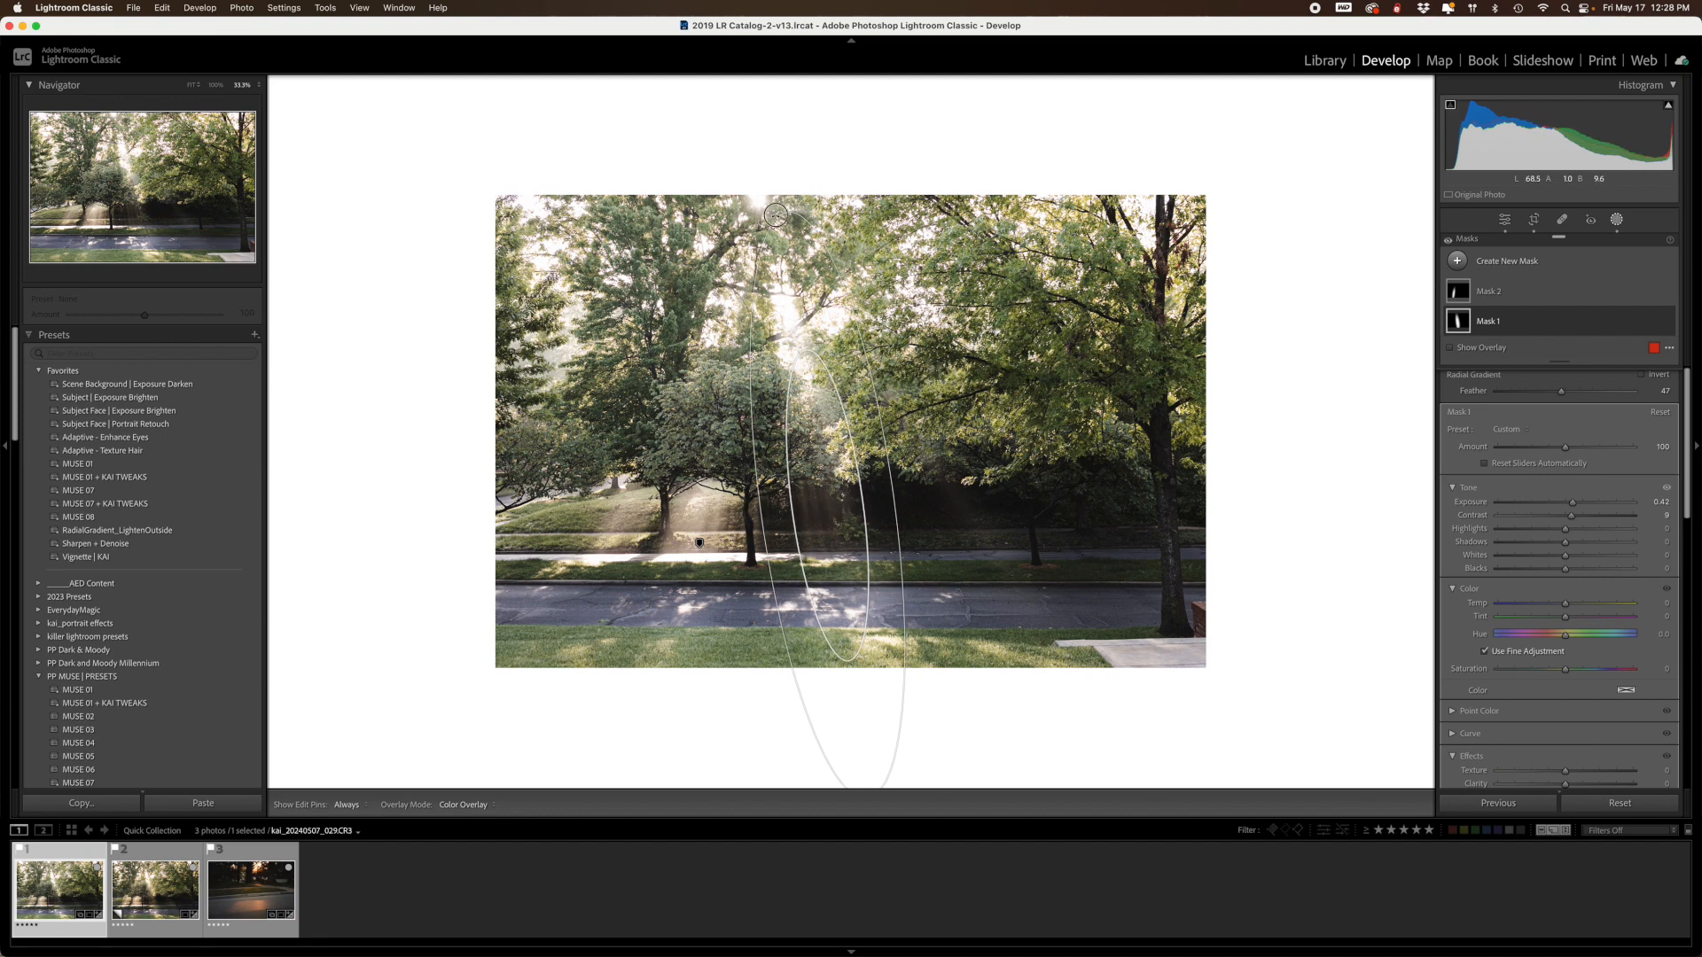
drag(814, 503, 814, 515)
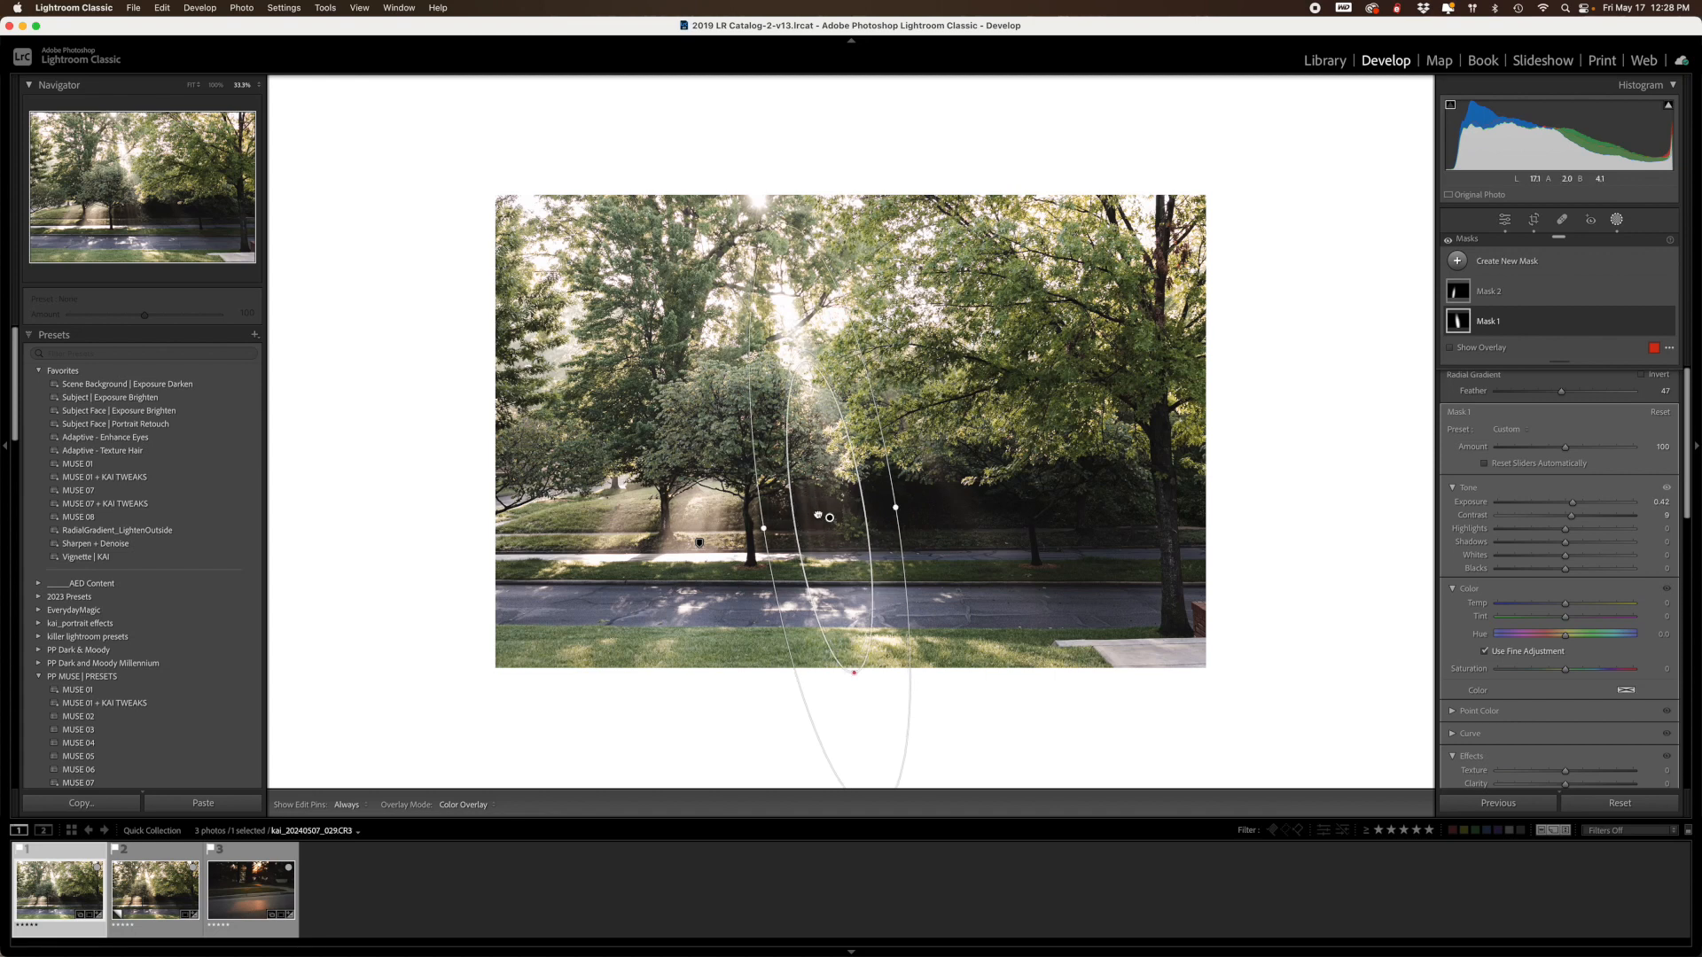
key(Escape)
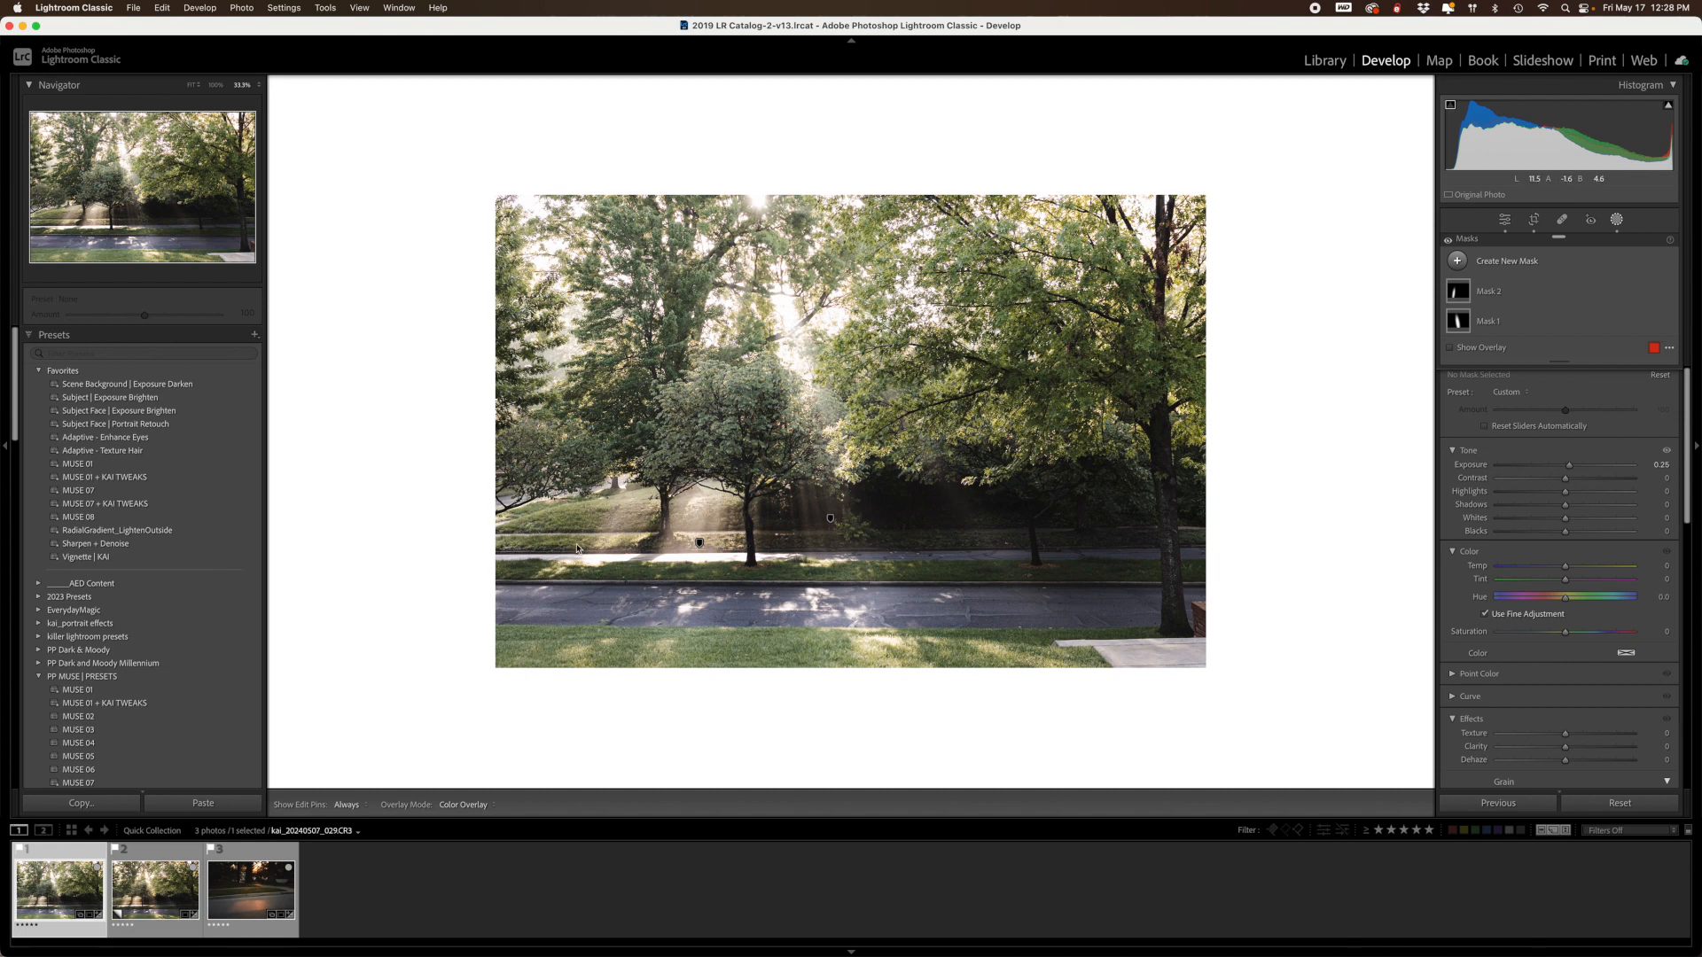
Add a third Dodge (Lighten) radial gradient mask, narrowed and tilted over the light rays on the lawn at the photo's far left
click(1457, 261)
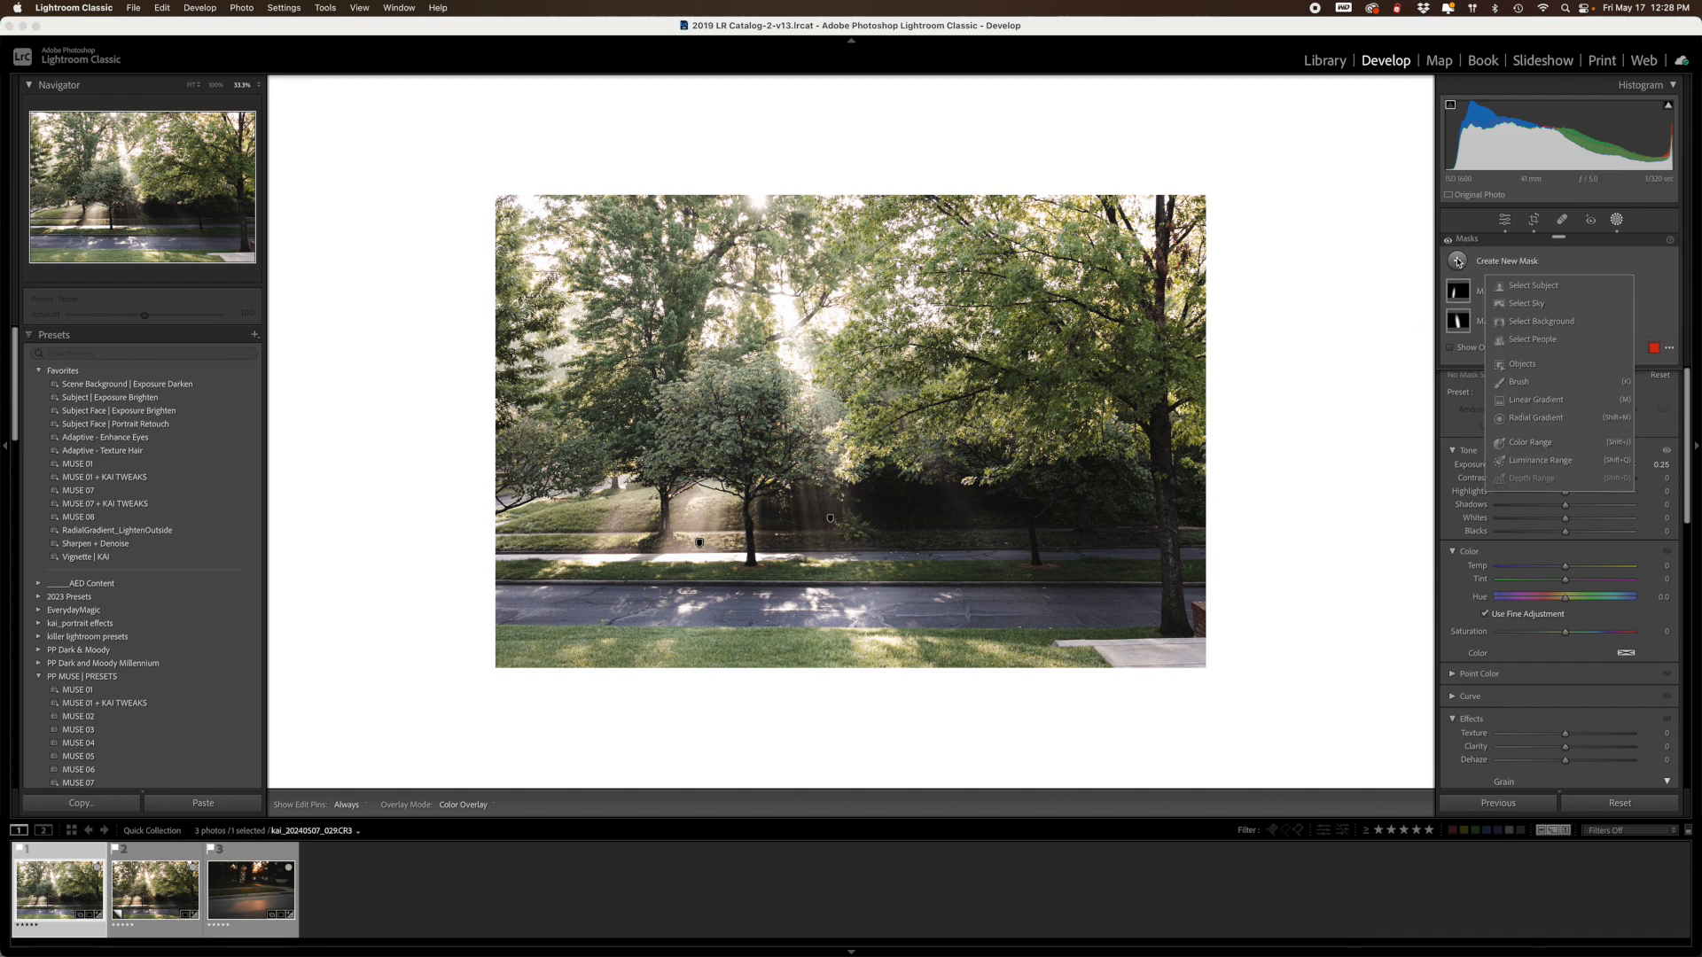
click(1535, 417)
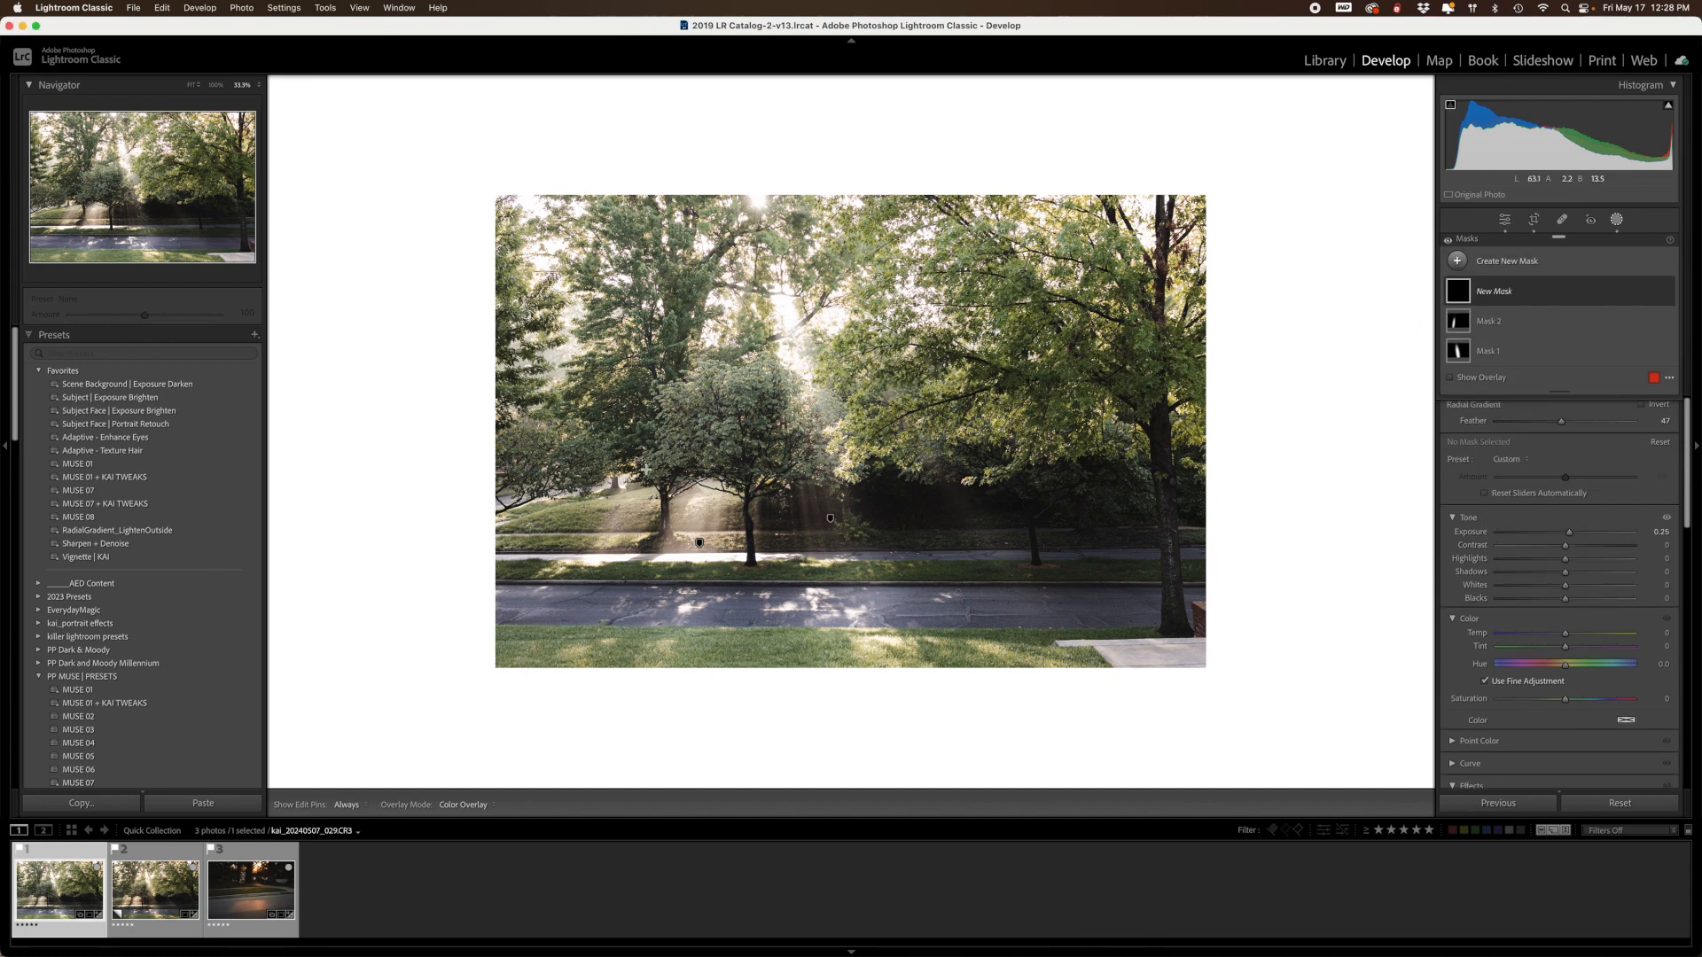
drag(702, 337, 611, 471)
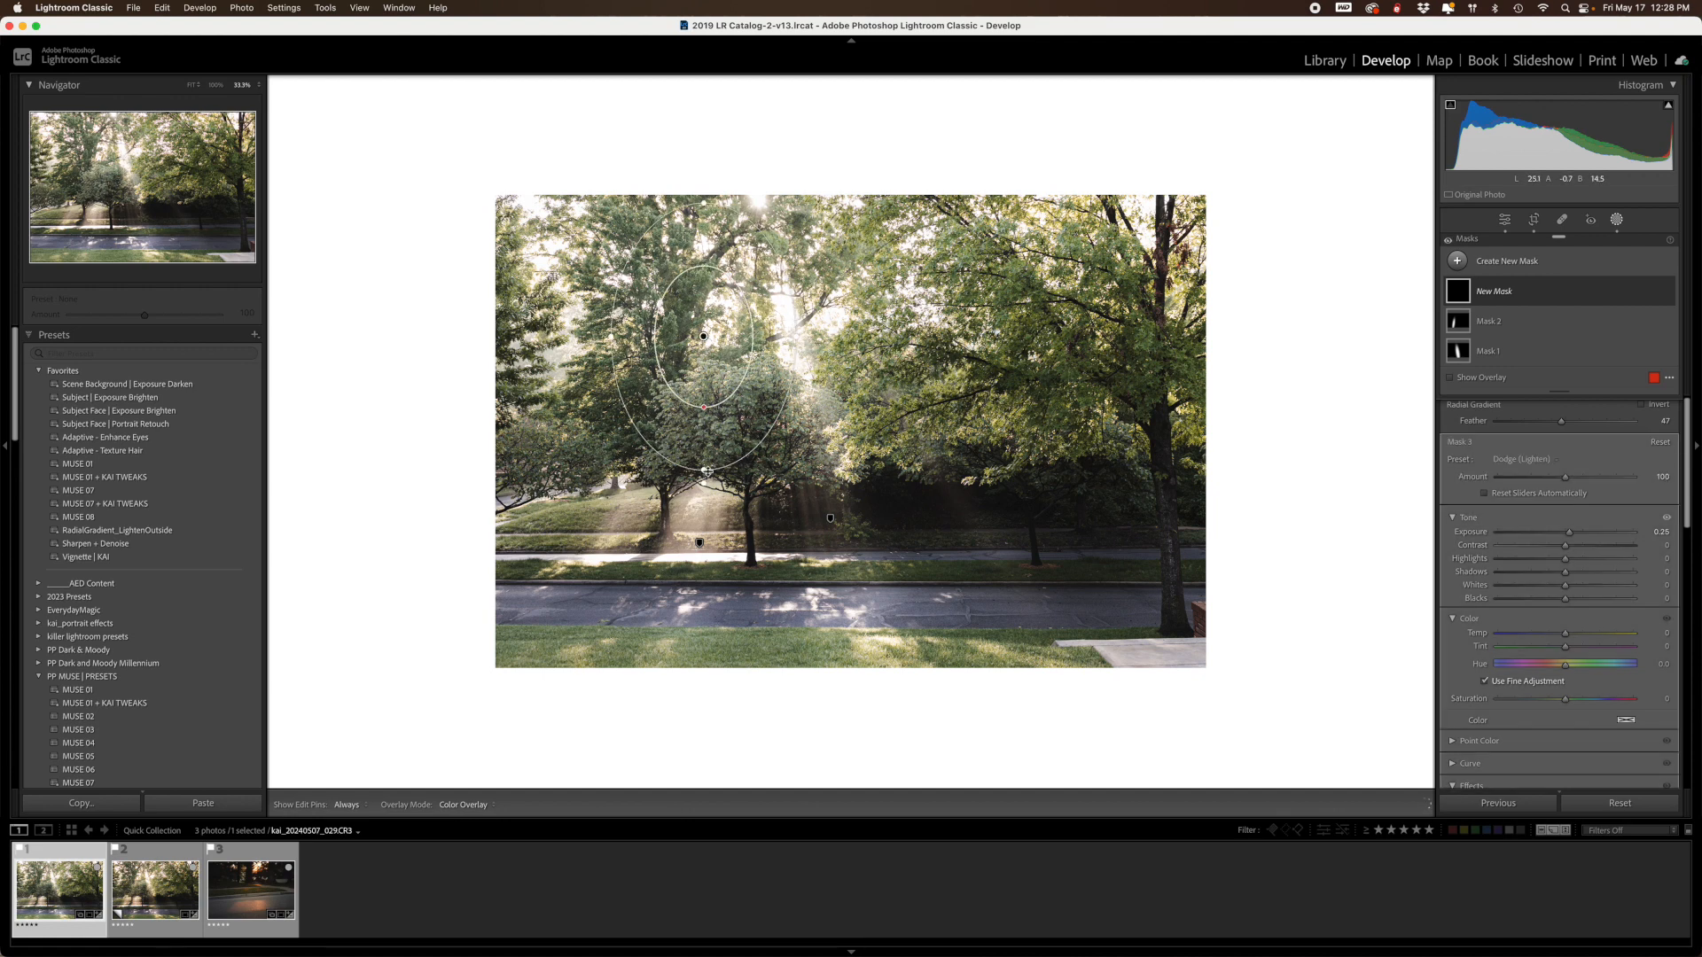
drag(704, 476, 667, 478)
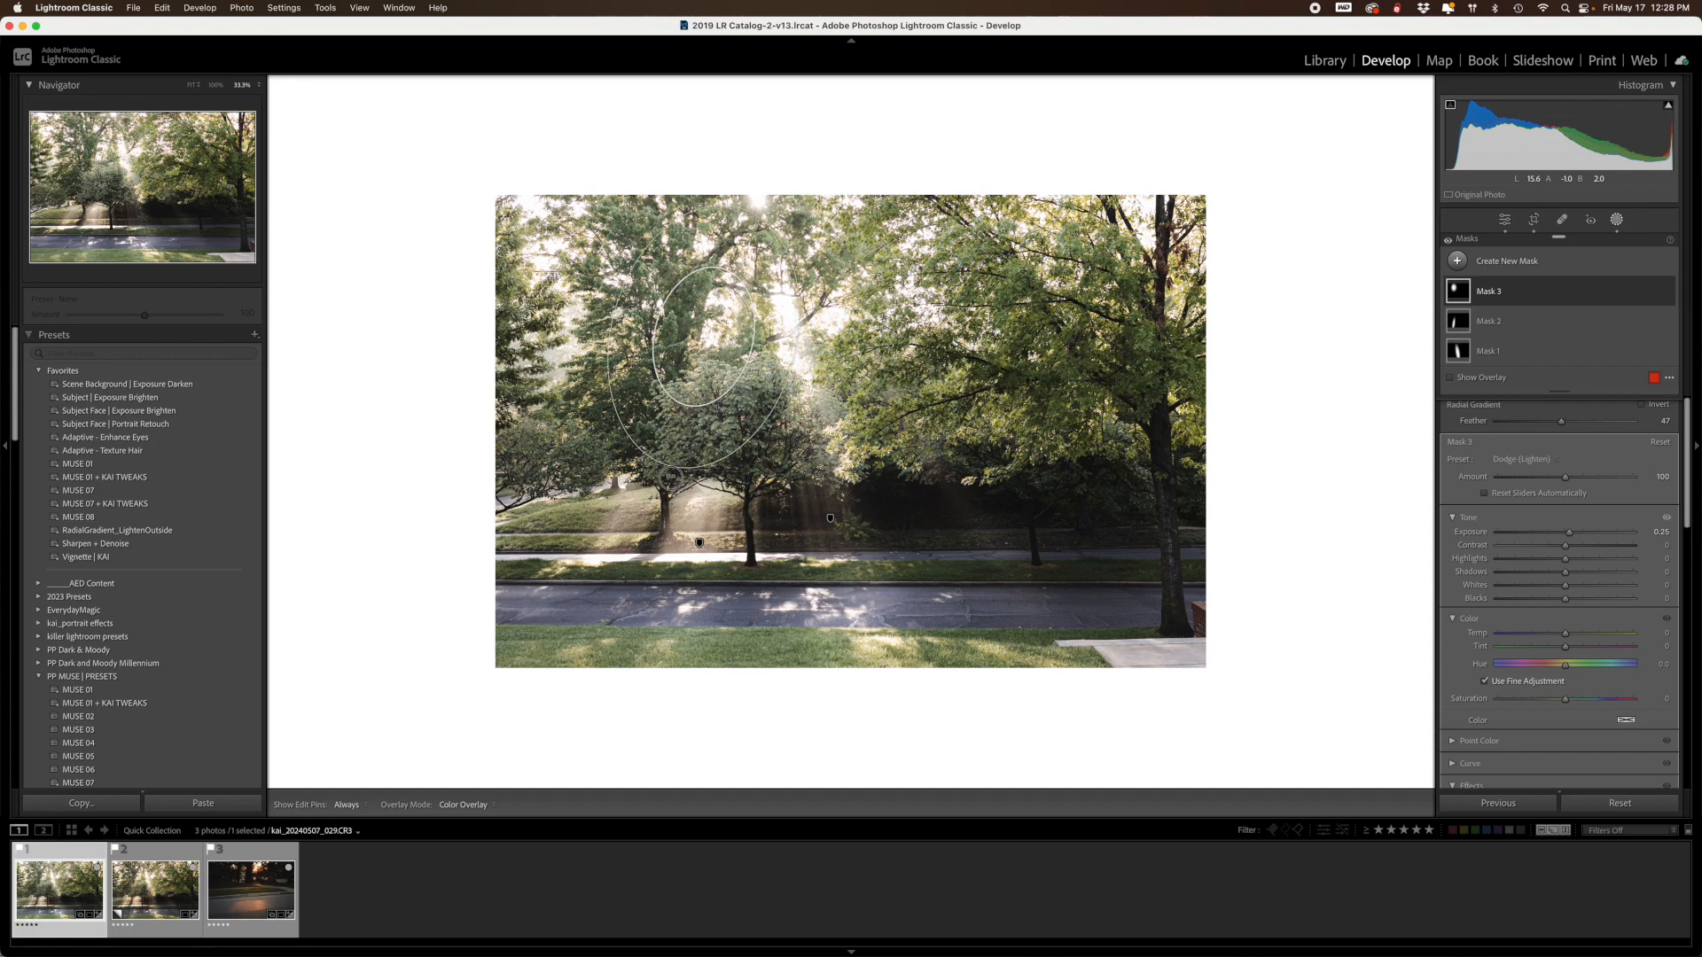
drag(703, 337, 614, 529)
drag(649, 386, 654, 386)
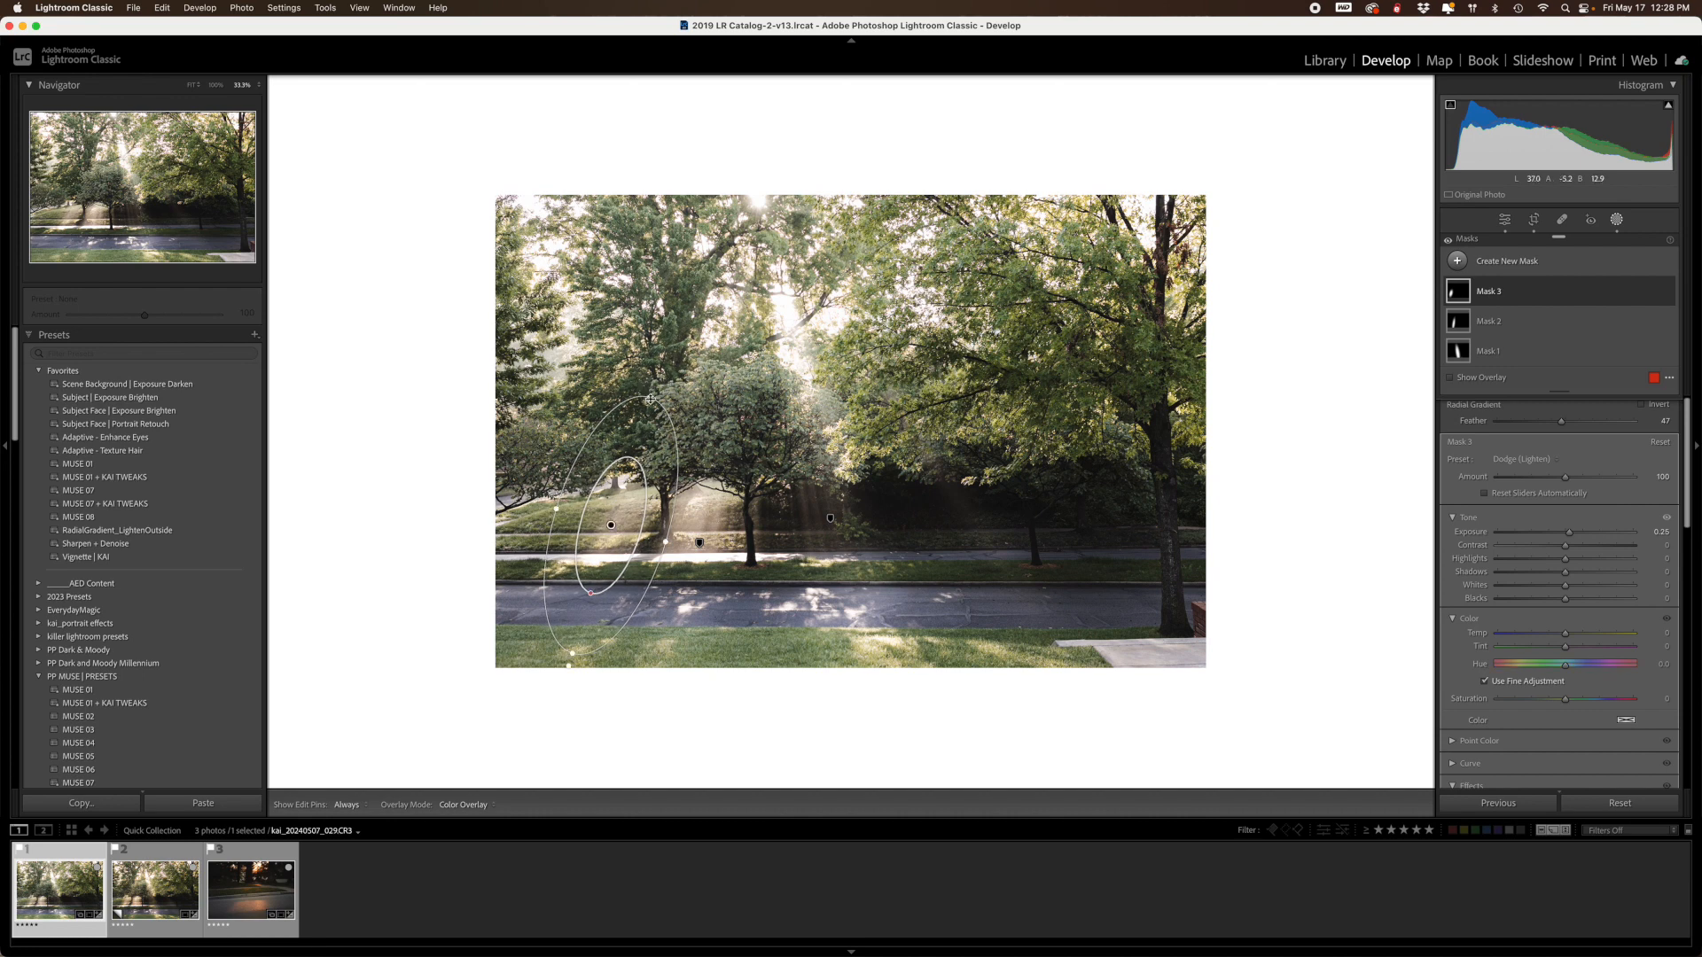
Lengthen the third radial mask beyond the photo's lower edge and nudge it up toward the light source
drag(690, 327, 744, 252)
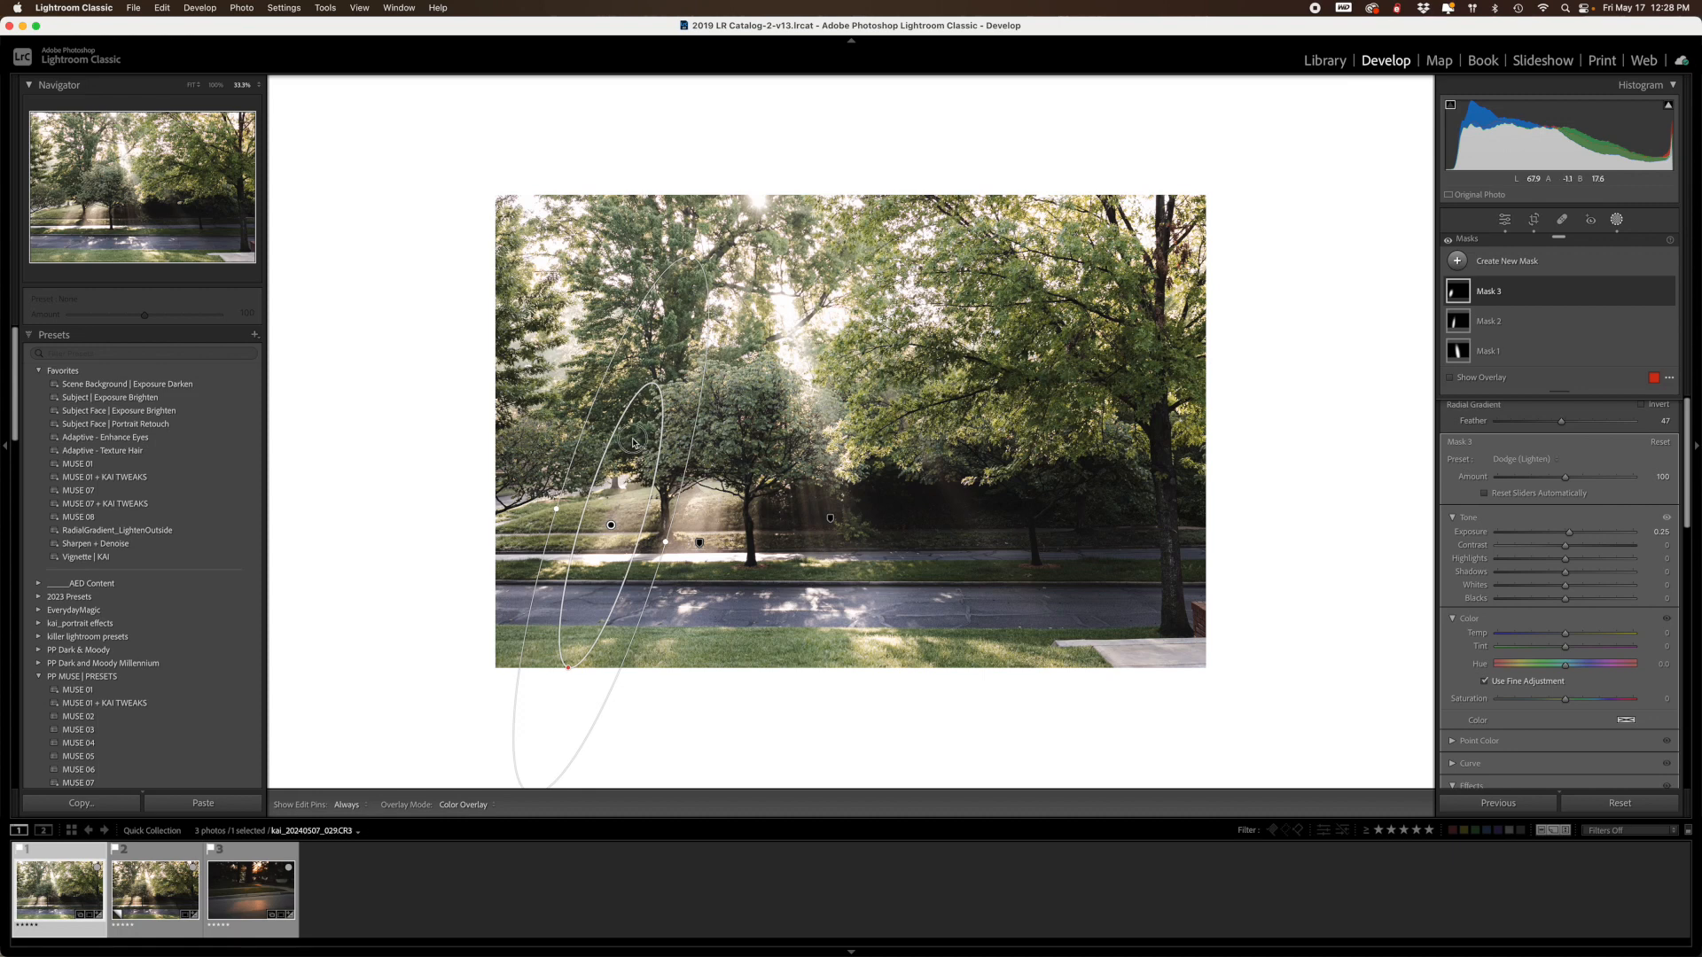
drag(629, 441, 638, 431)
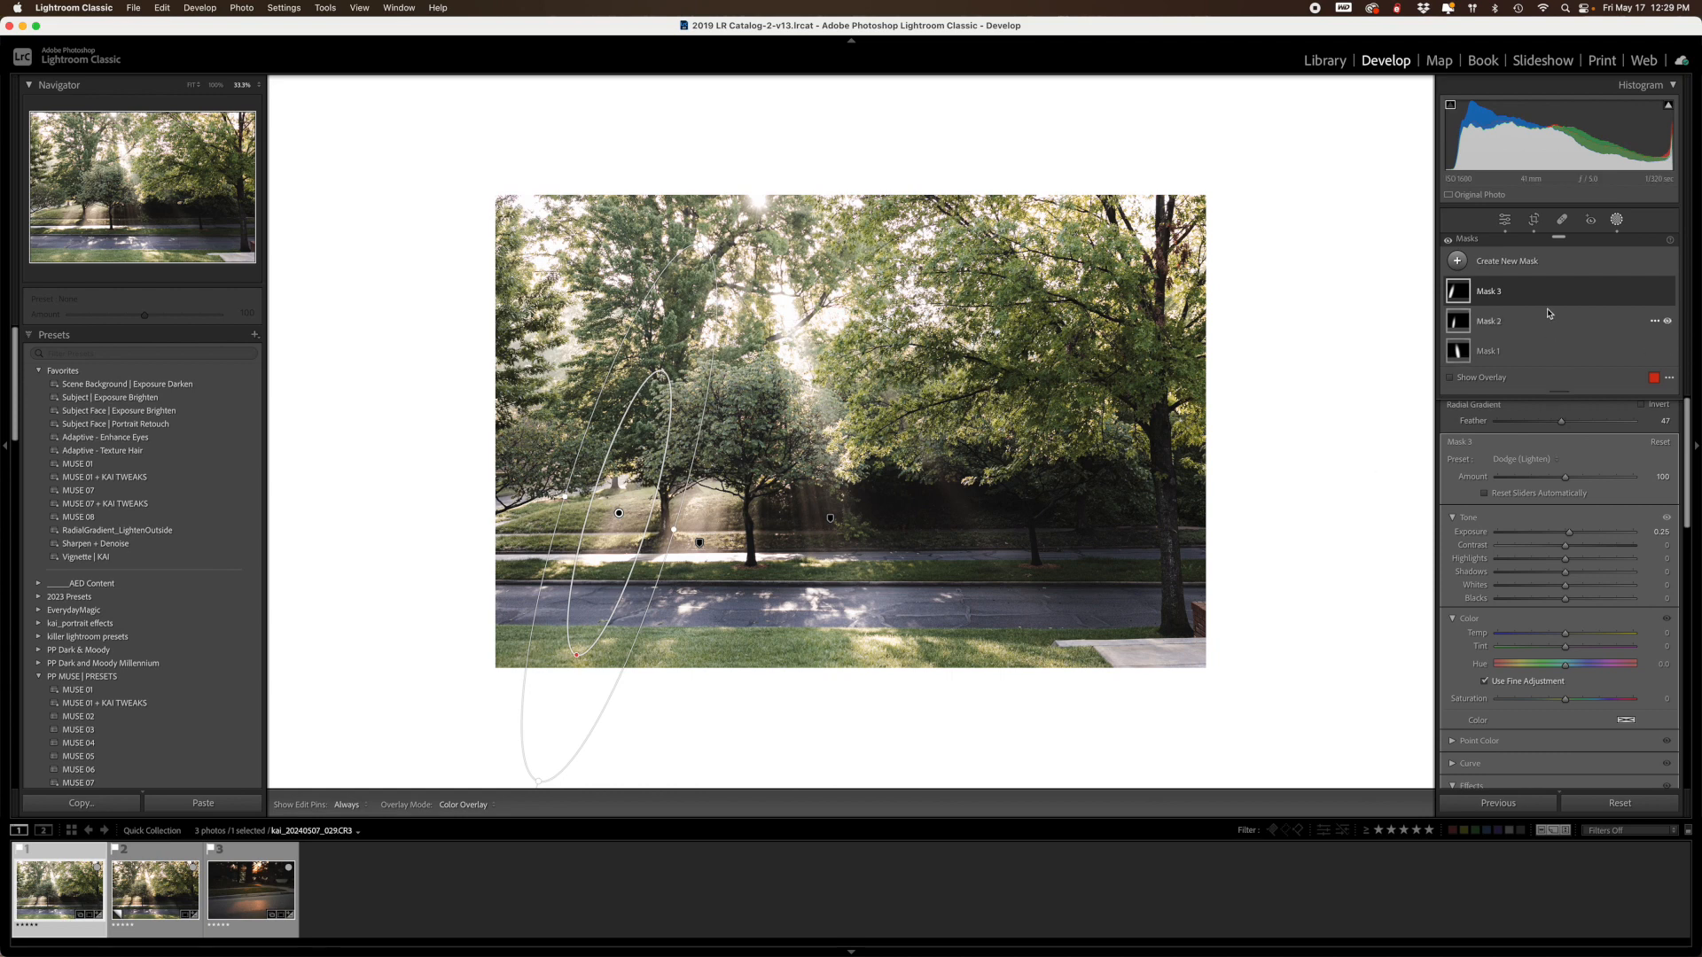
key(Escape)
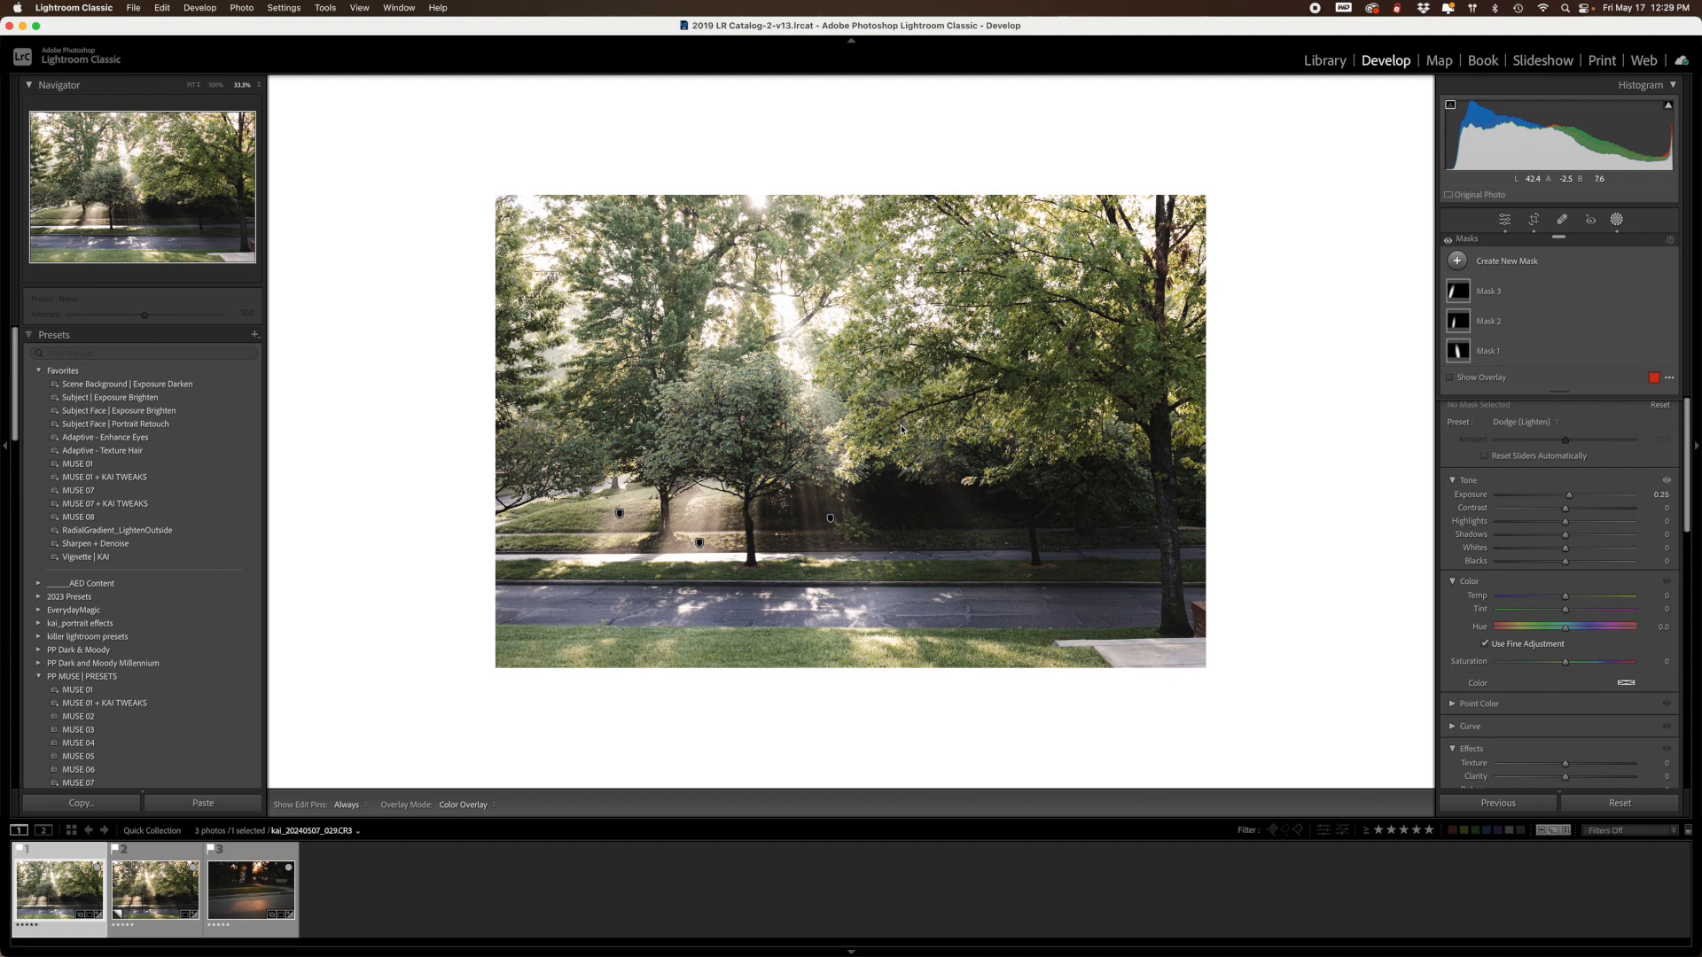
Add a Dodge (Lighten) brush mask with Size 5, Feather 79, Flow 89 and Density 87, painting a diagonal ray right of the central tree
click(1458, 262)
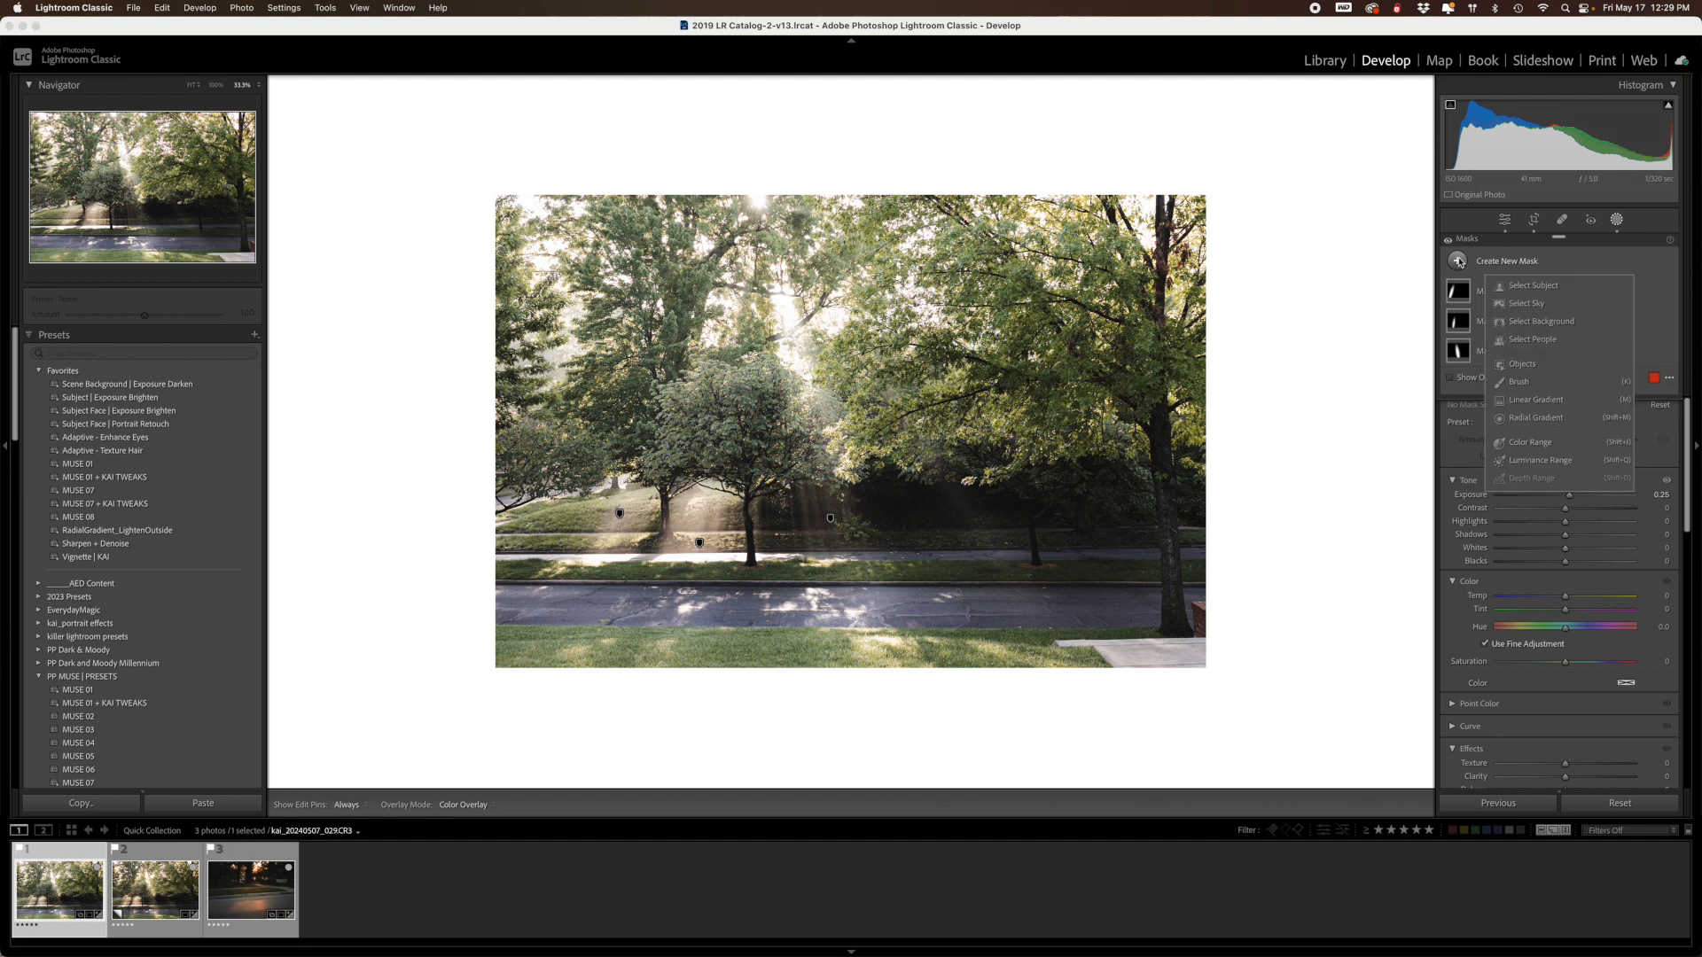
click(1520, 387)
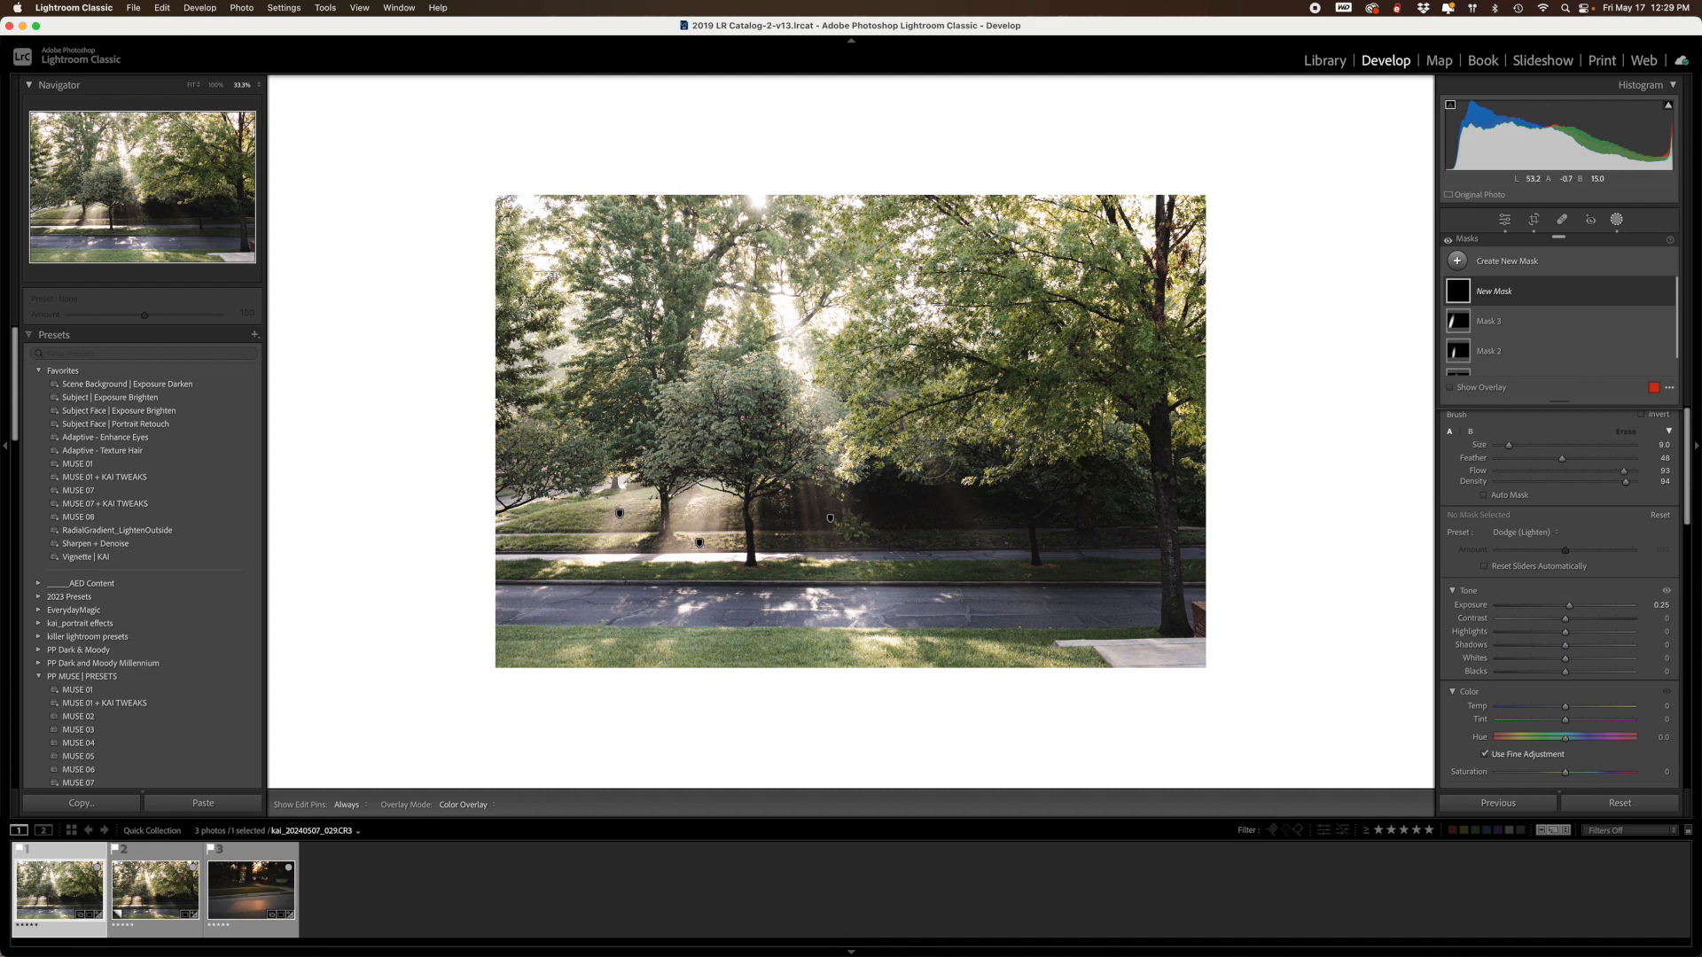
scroll(932, 459, up, 3)
scroll(932, 459, down, 5)
scroll(1558, 429, up, 1)
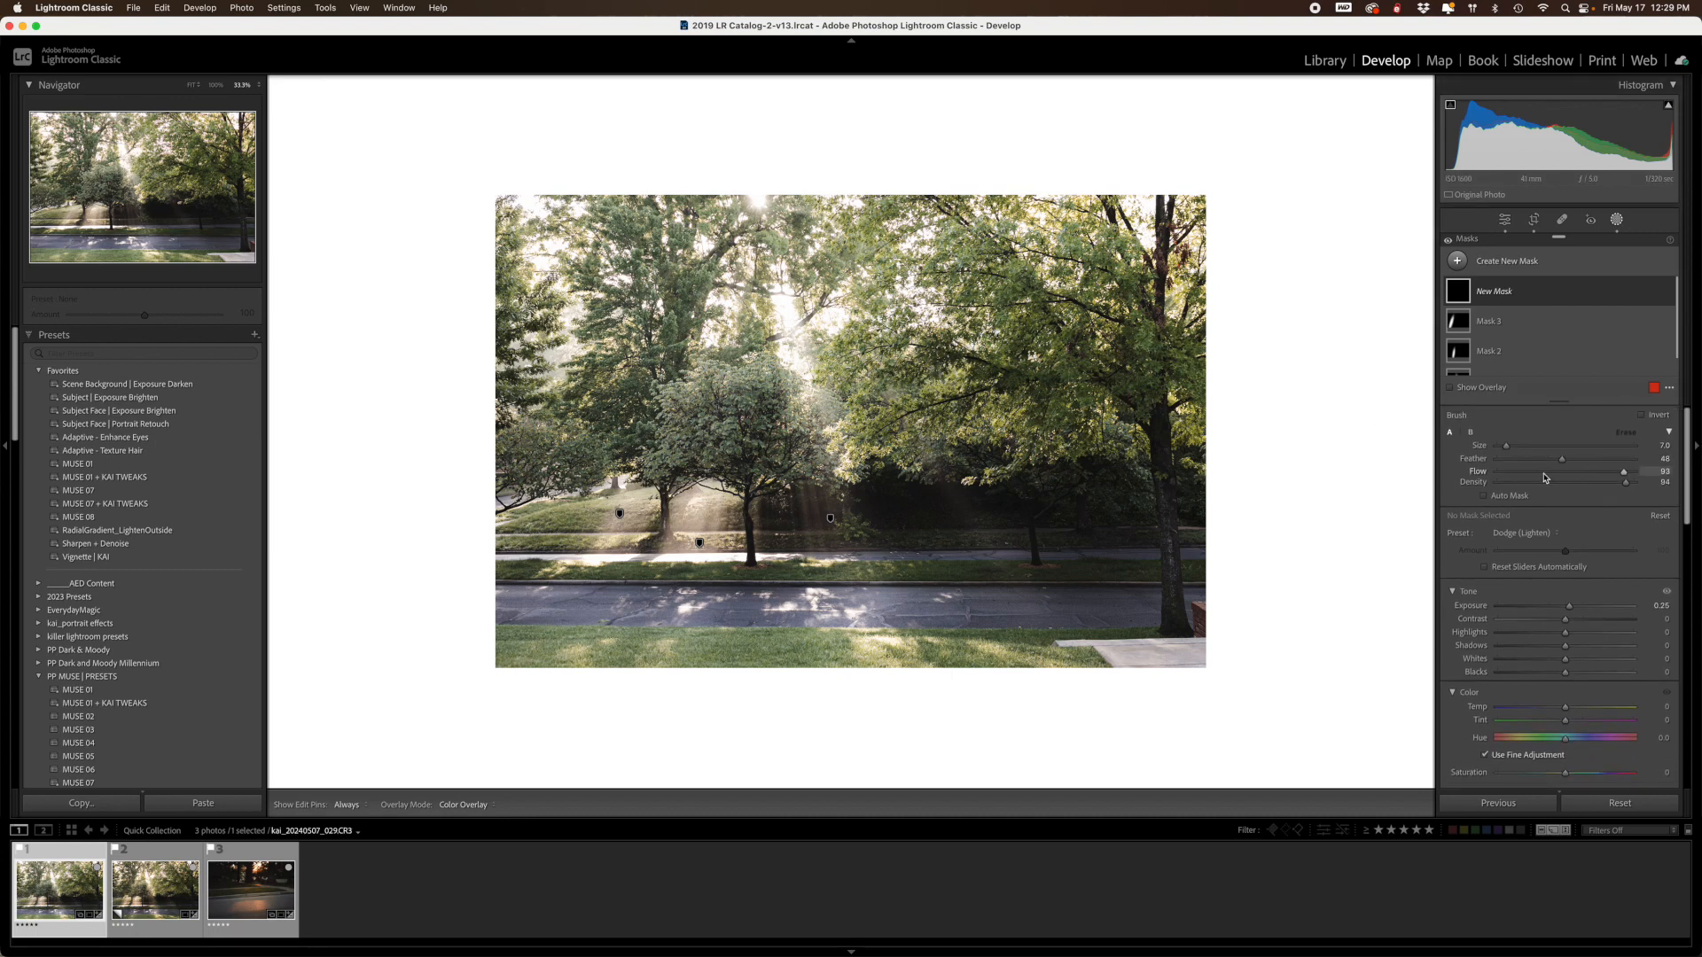
drag(1623, 473, 1616, 483)
click(1595, 460)
drag(1595, 460, 1604, 459)
scroll(961, 504, down, 2)
key(h)
drag(897, 406, 1039, 629)
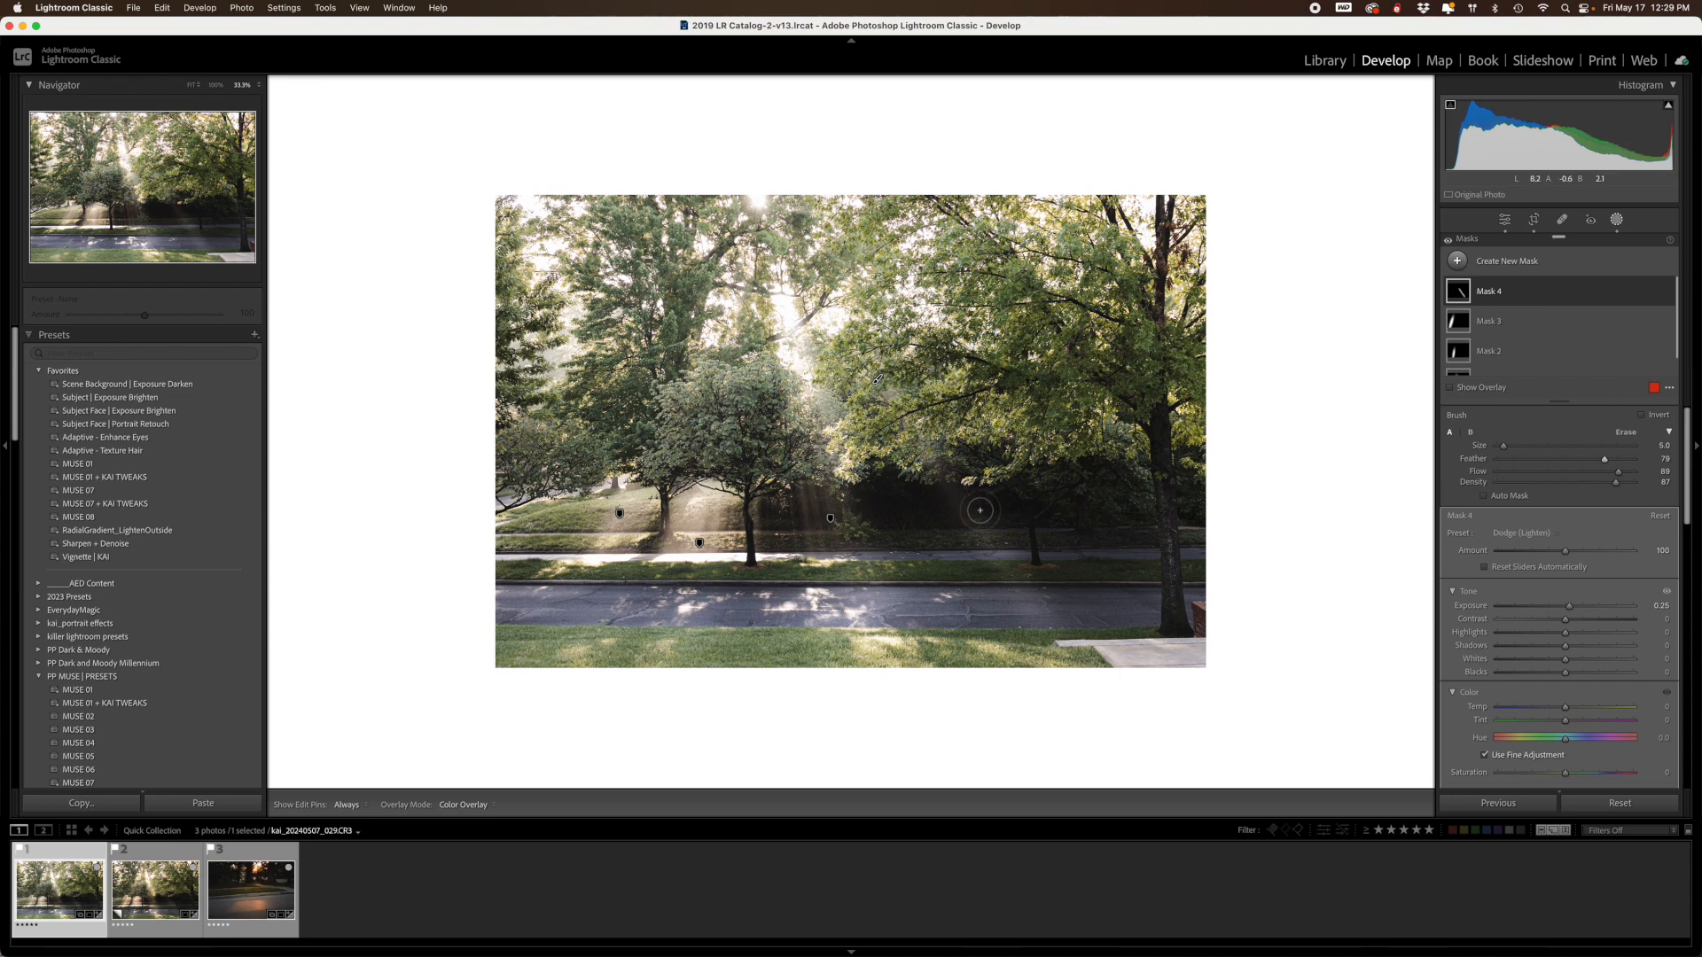
Lower the brush's Flow to 74 and Density to 72, and paint additional light rays in the shadows beside the central tree
click(1597, 472)
click(1596, 483)
key(h)
key(h)
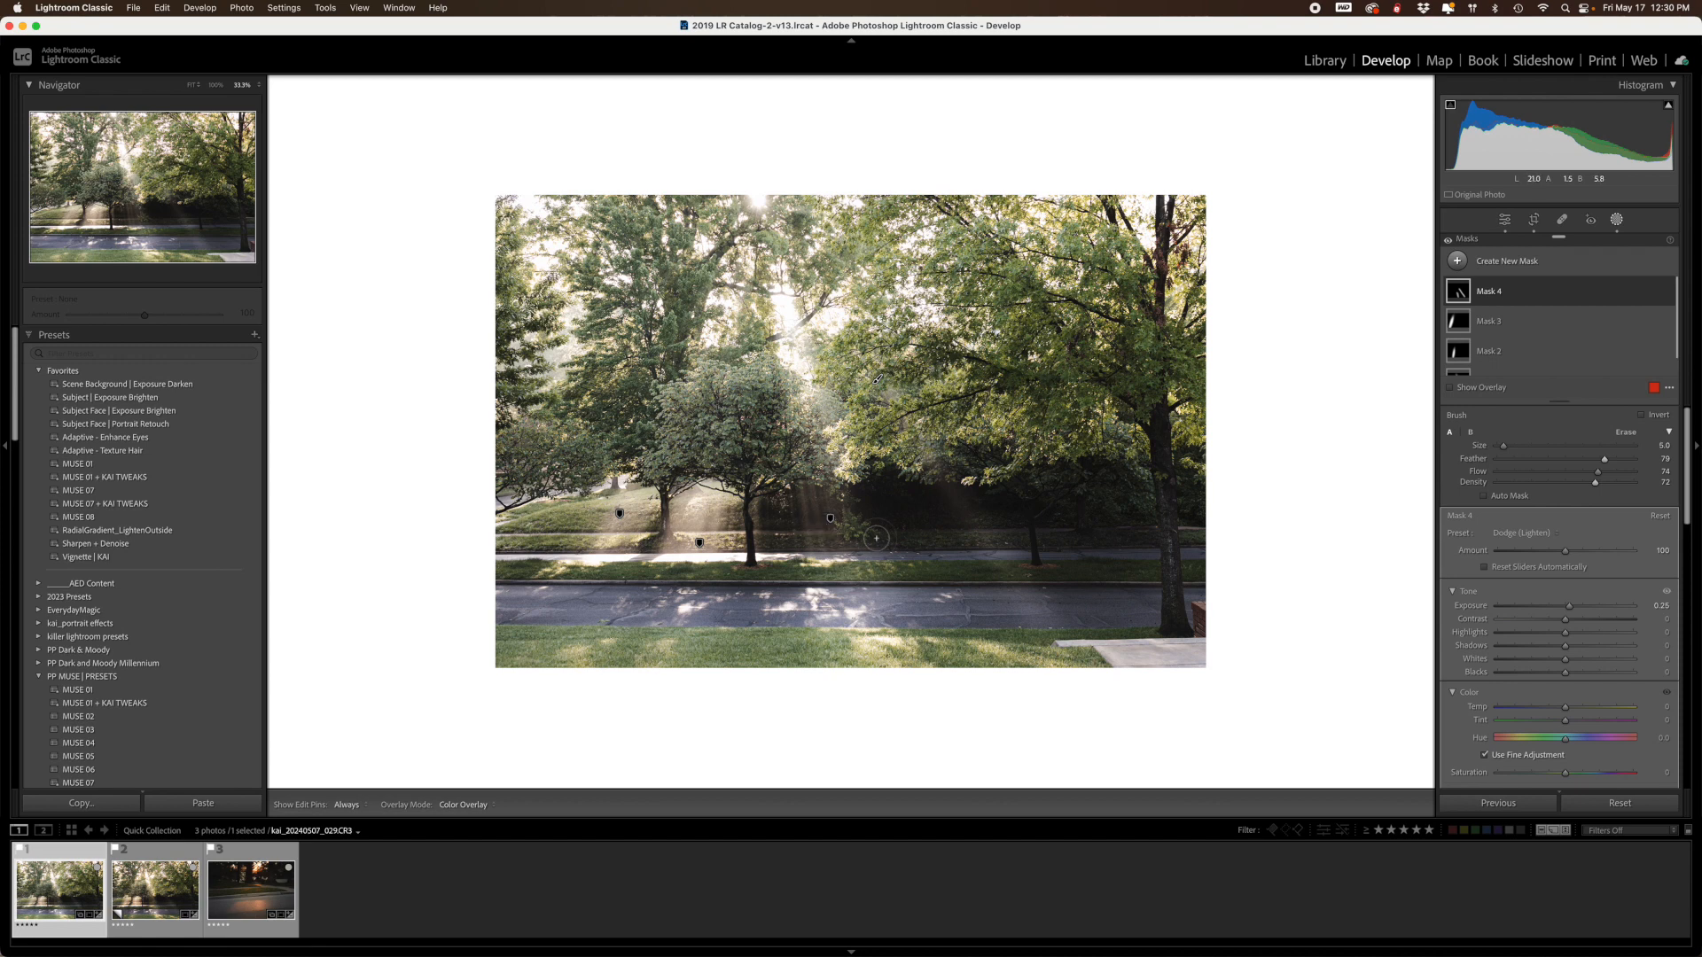
Warm the highlights with Color Grading by shifting their color slightly toward yellow-orange
click(1505, 221)
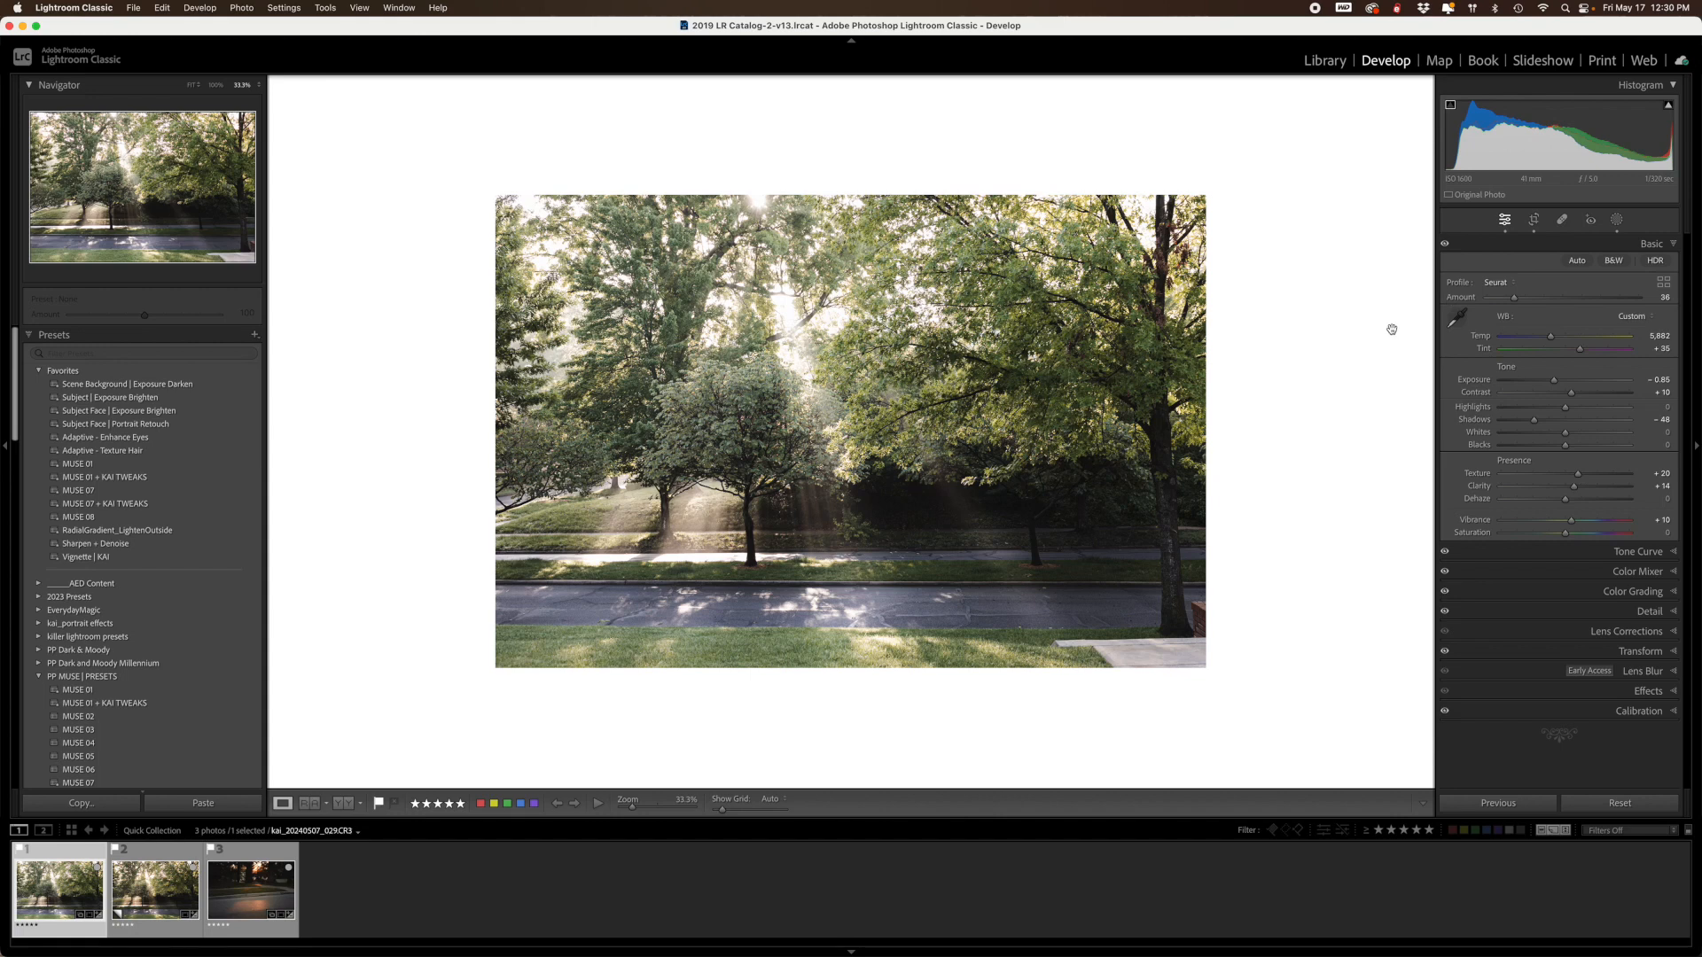
click(1677, 592)
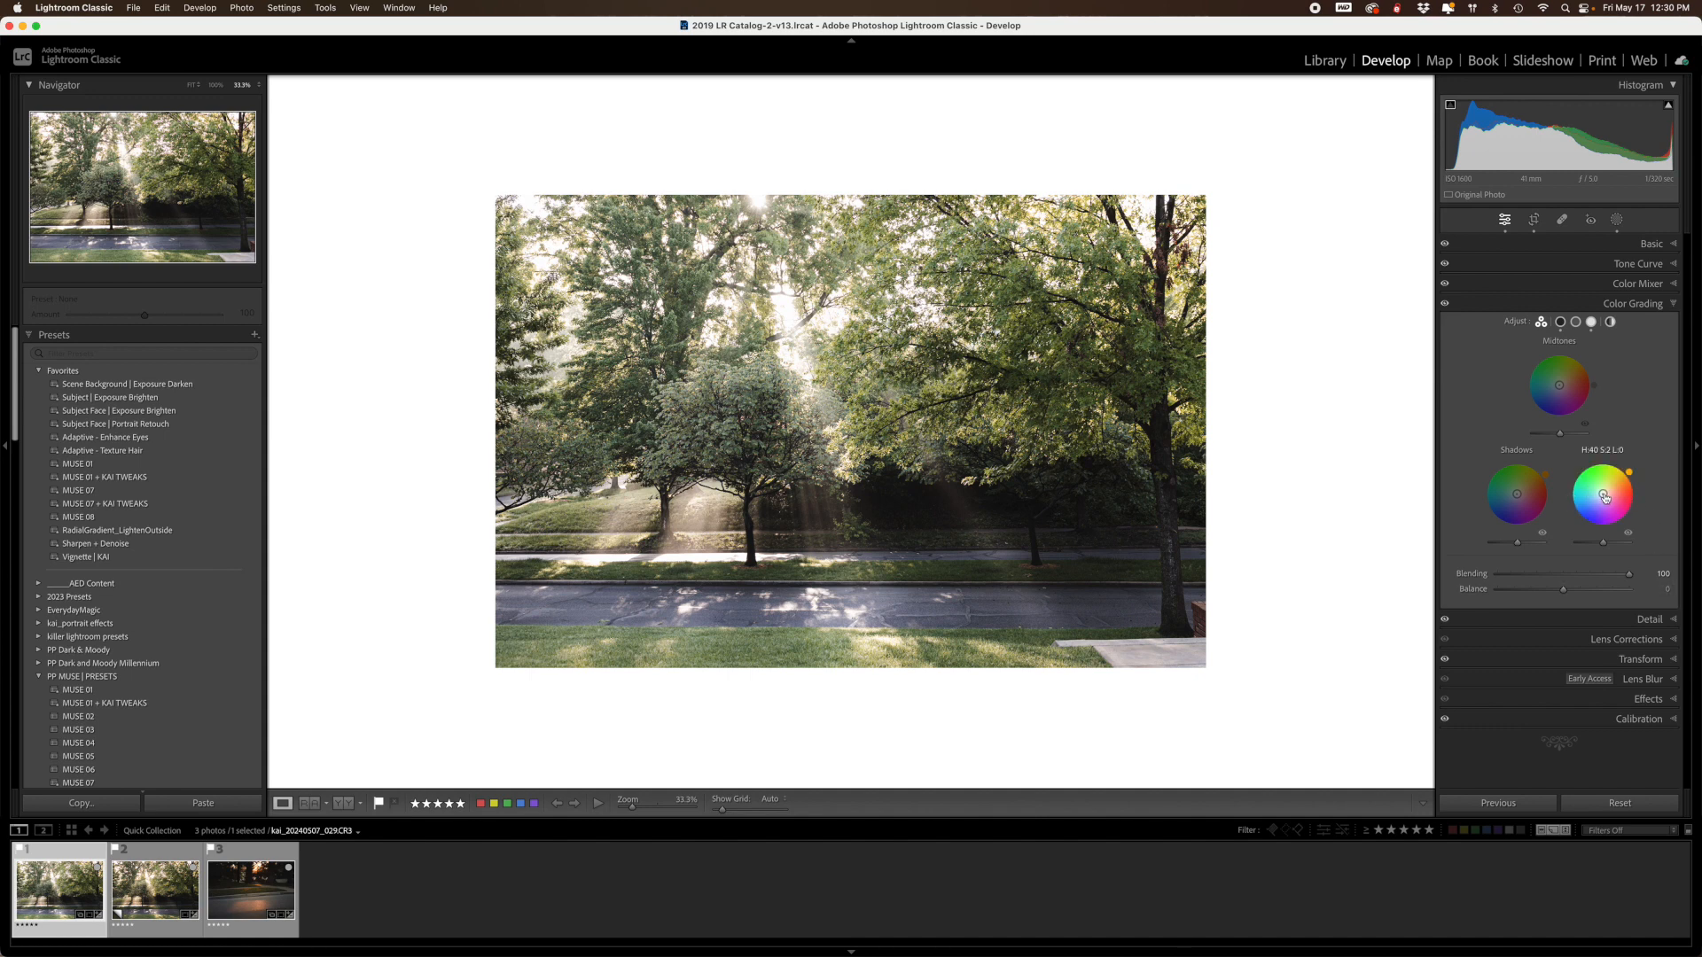
click(1592, 323)
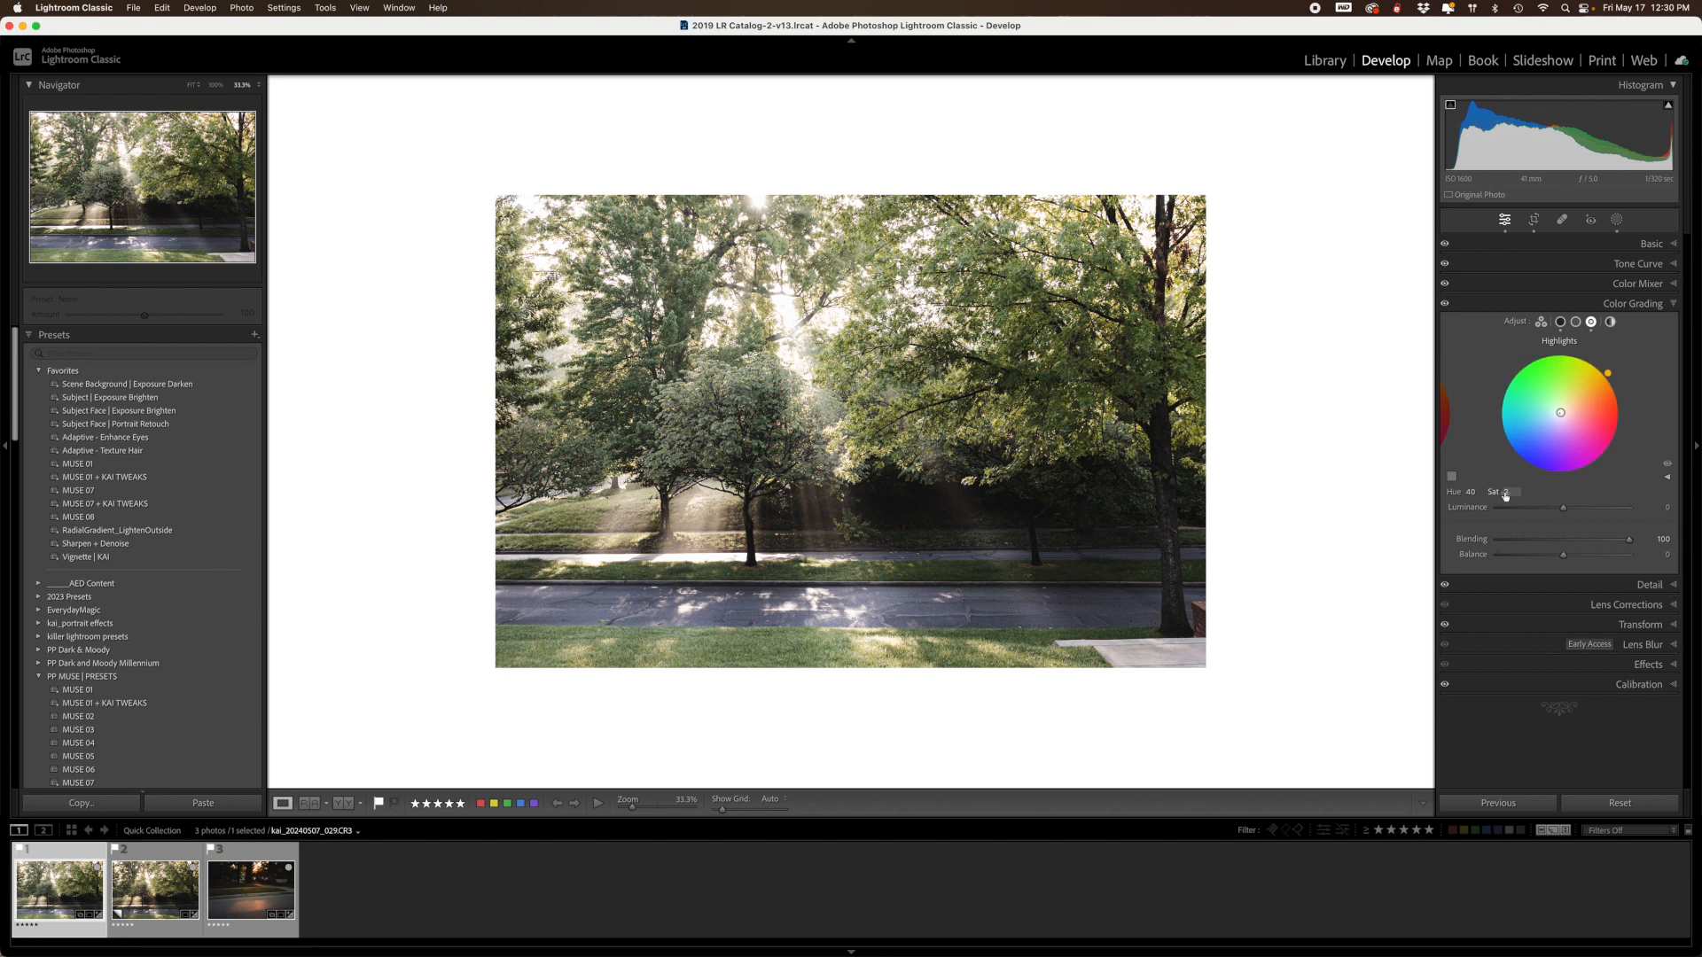
drag(1562, 415, 1565, 407)
Return to the Basic adjustments and compare the edited photo with its original version
click(1656, 244)
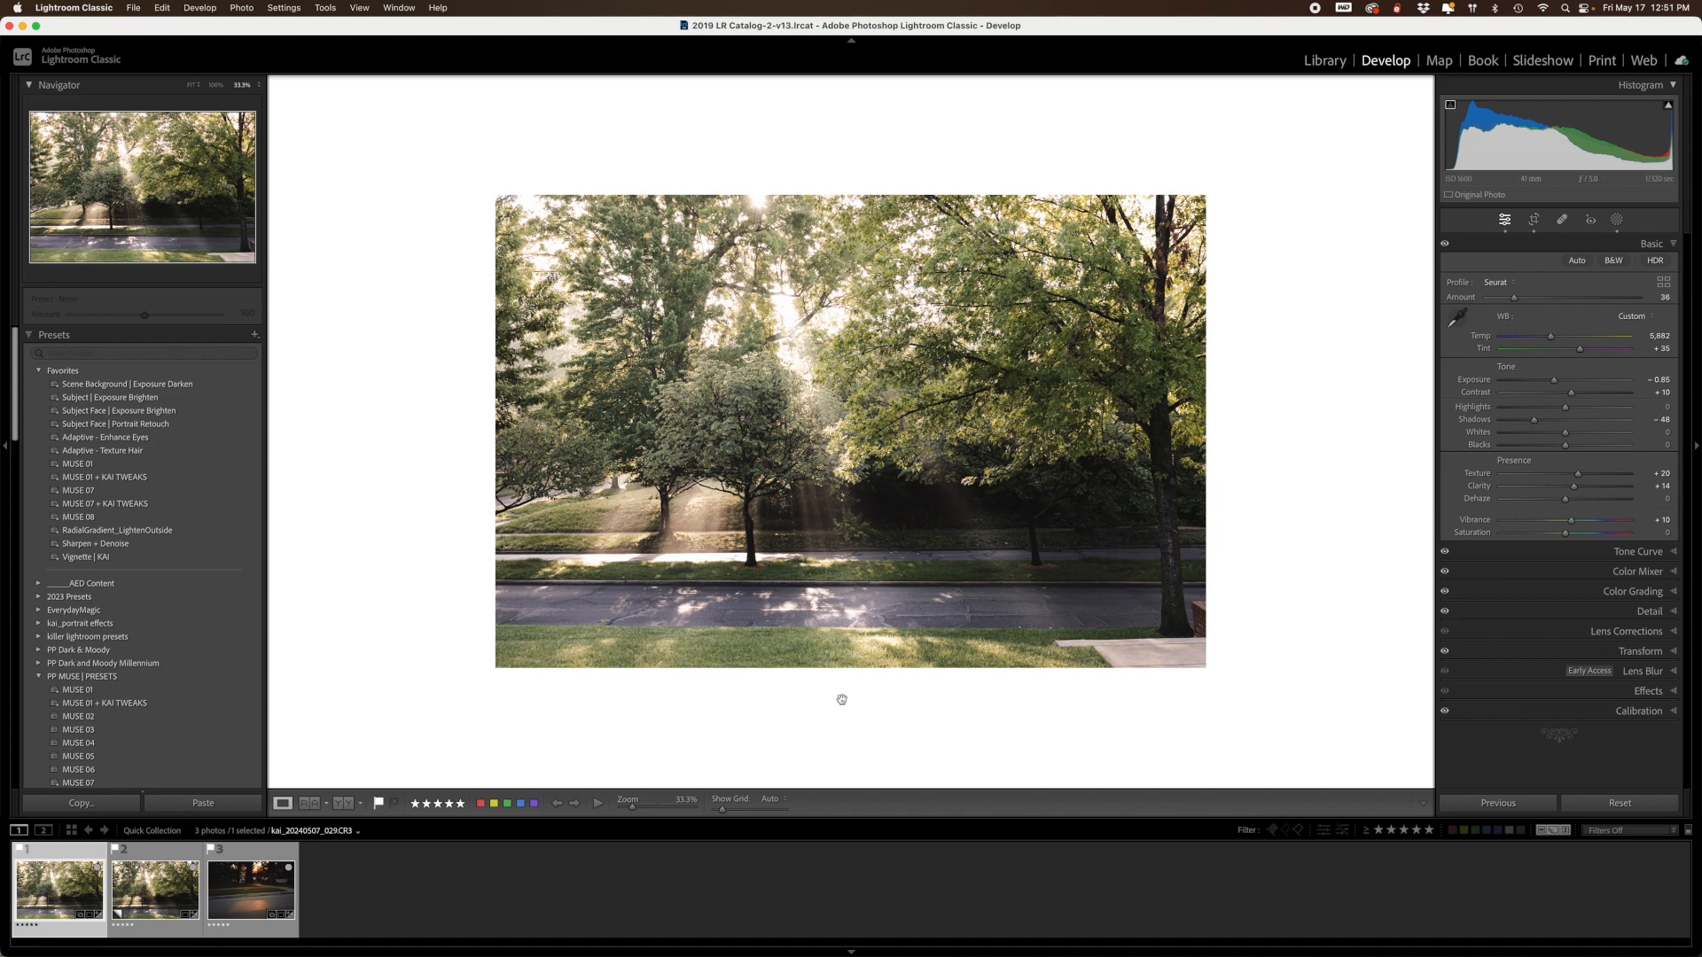
key(backslash)
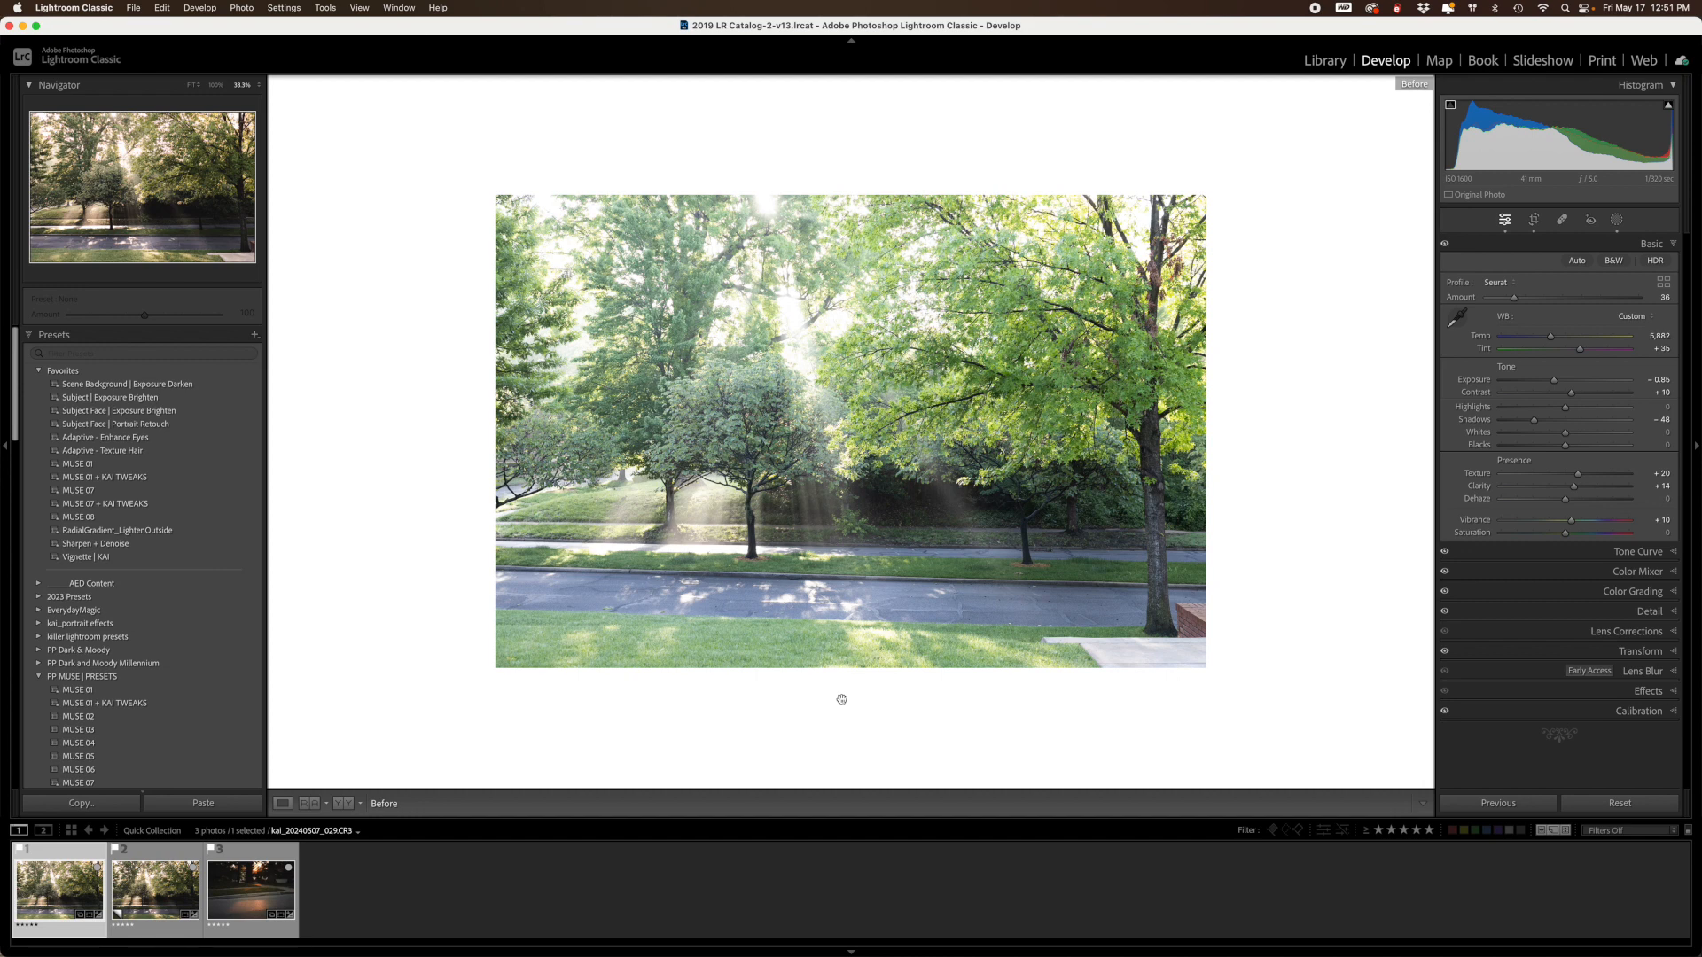
key(backslash)
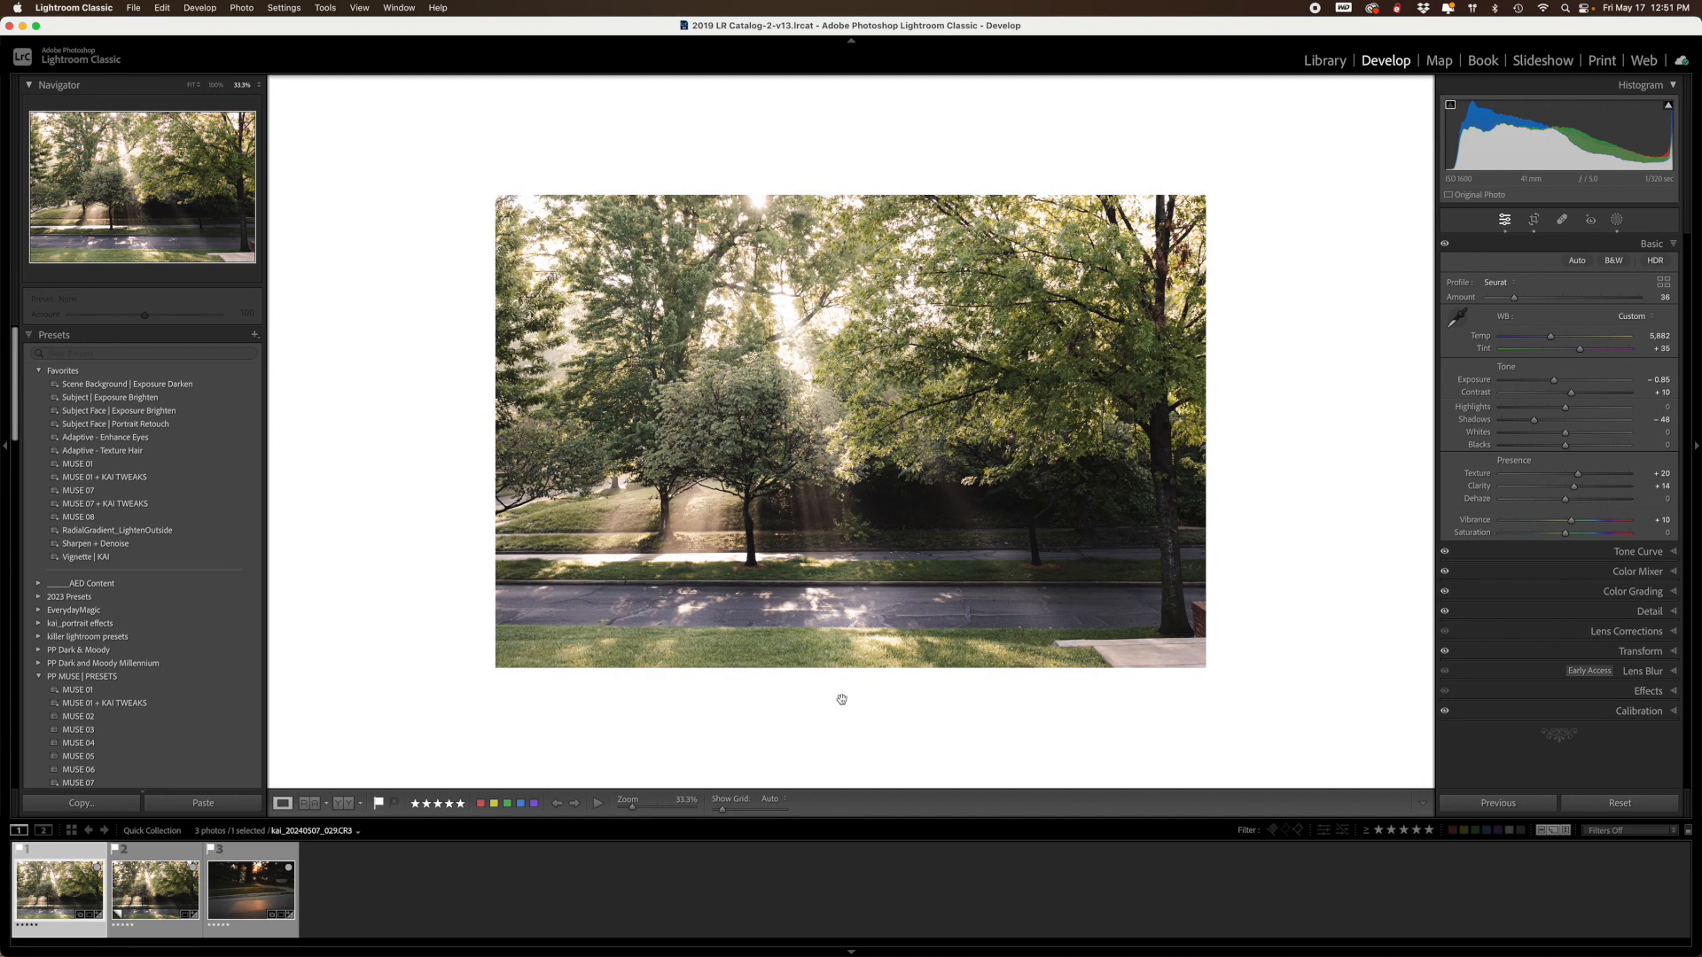